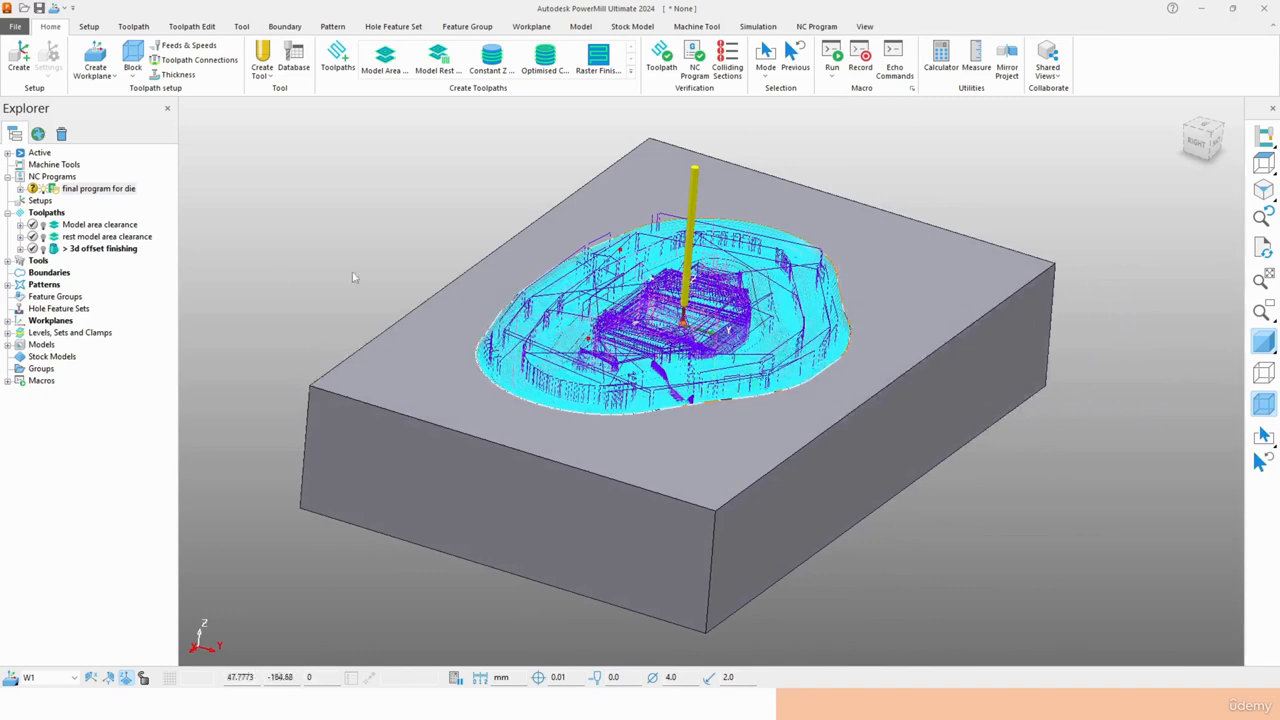
- Hide the final program for die and display the Model area clearance, rest model area clearance and 3d offset finishing toolpaths
{"action": "left_click", "coordinate": [43, 189]}
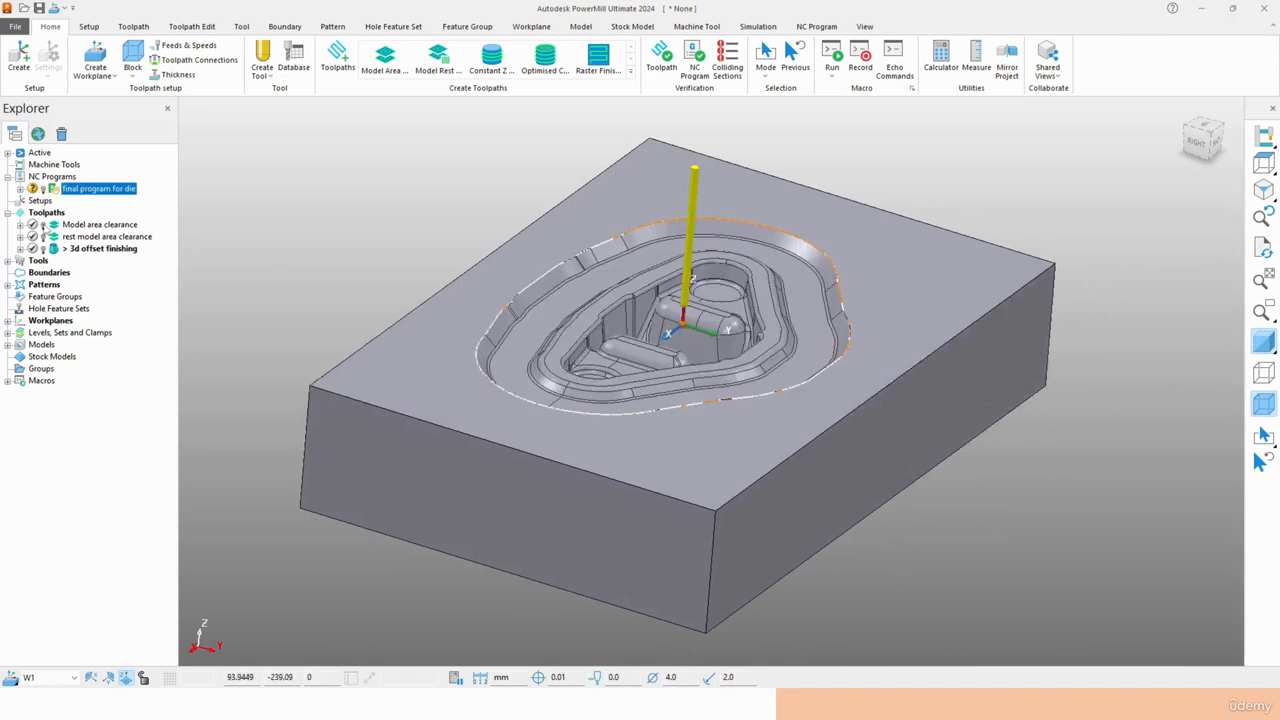
{"action": "left_click", "coordinate": [43, 225]}
{"action": "left_click", "coordinate": [43, 237]}
{"action": "left_click", "coordinate": [43, 249]}
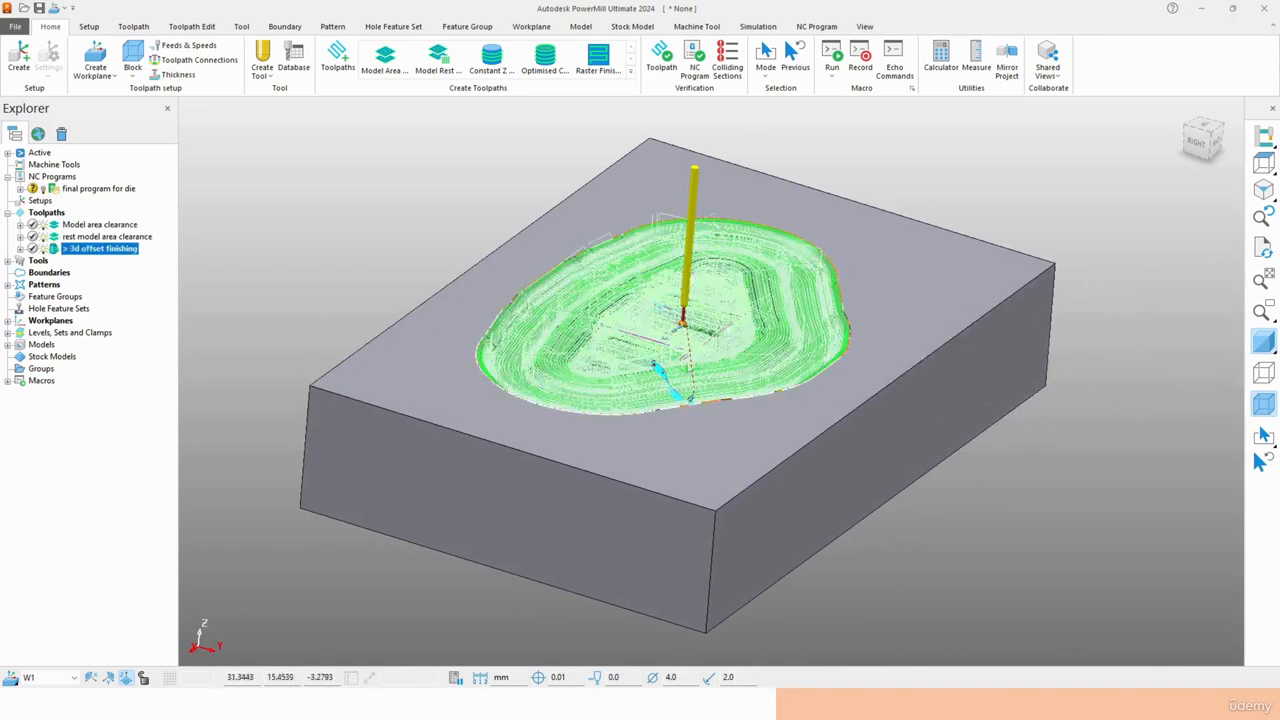
{"action": "middle_click_drag", "start_coordinate": [690, 450], "coordinate": [400, 420]}
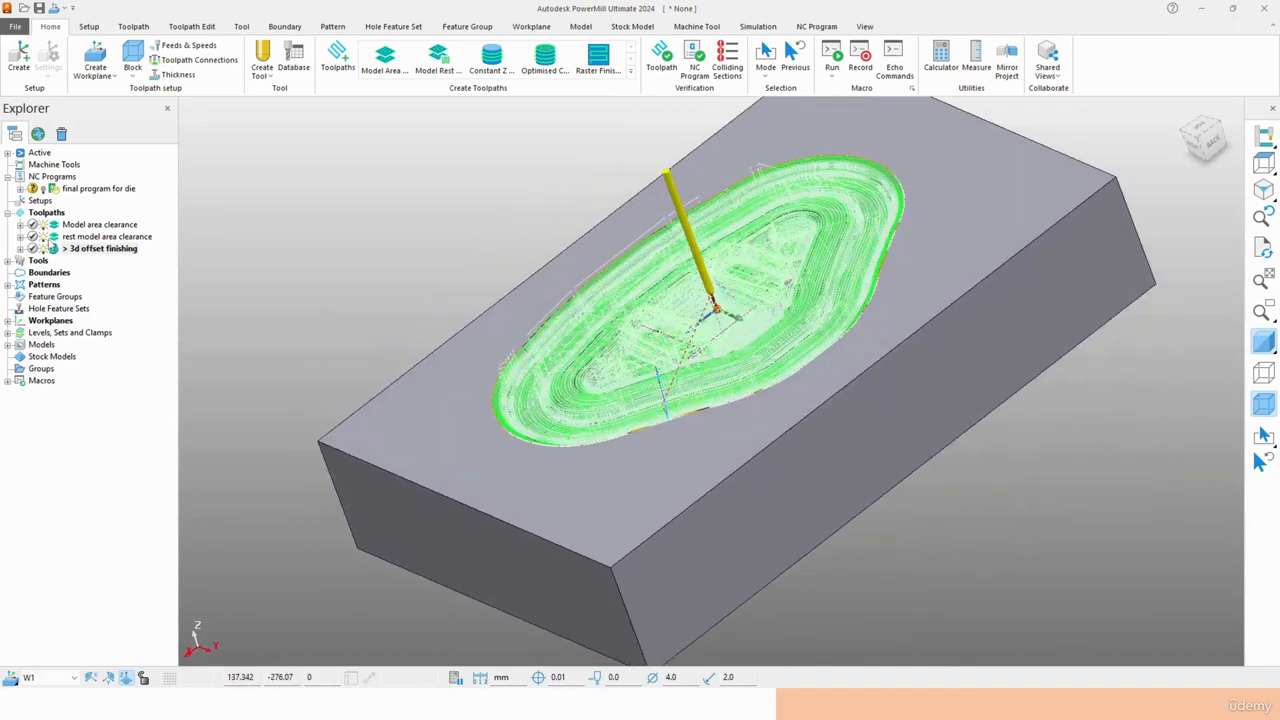
- Isolate the Model area clearance toolpath for inspection, and display the rest model area clearance and 3d offset finishing toolpaths again
{"action": "left_click", "coordinate": [43, 237]}
{"action": "left_click", "coordinate": [43, 249]}
{"action": "middle_click_drag", "start_coordinate": [714, 386], "coordinate": [940, 402]}
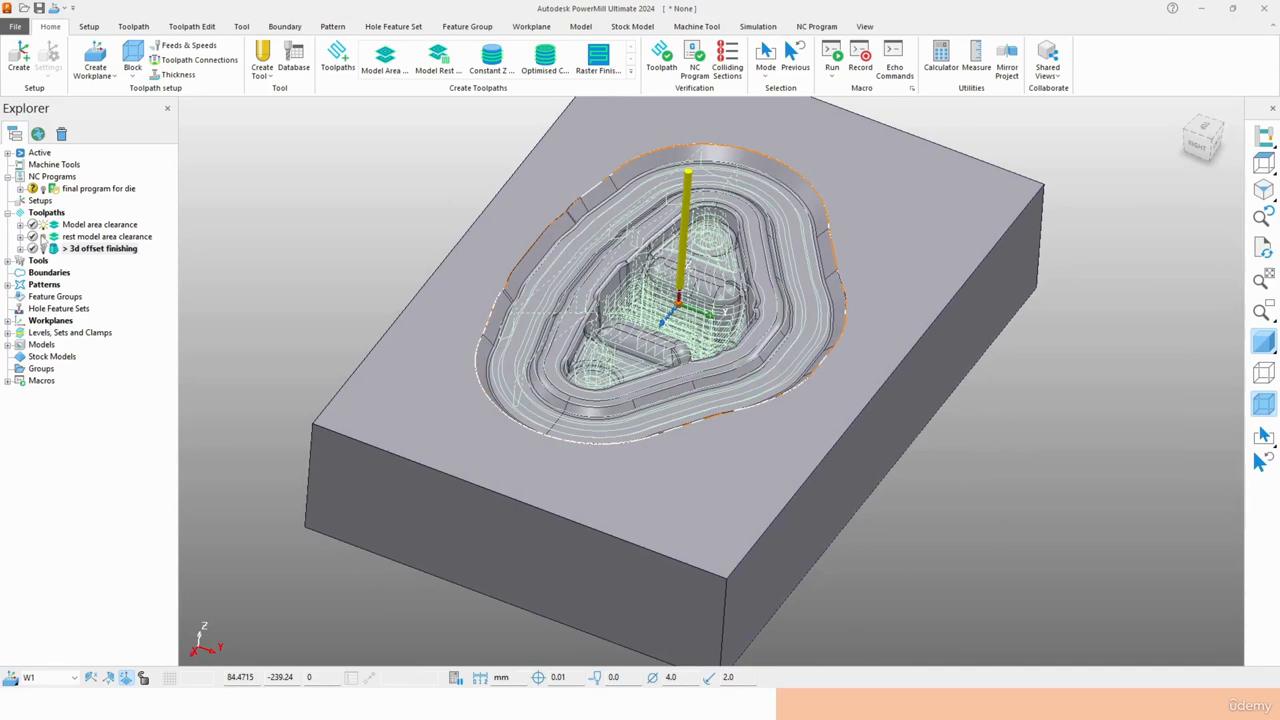
{"action": "left_click", "coordinate": [43, 237]}
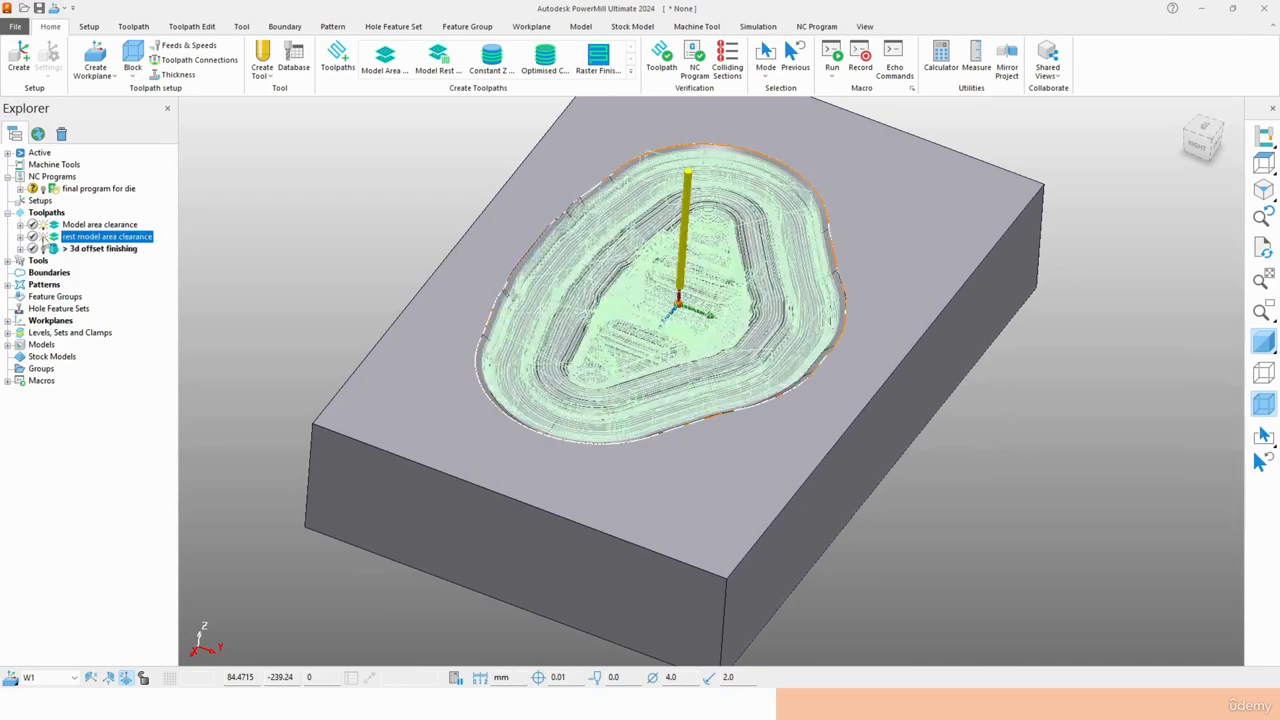
{"action": "left_click", "coordinate": [44, 249]}
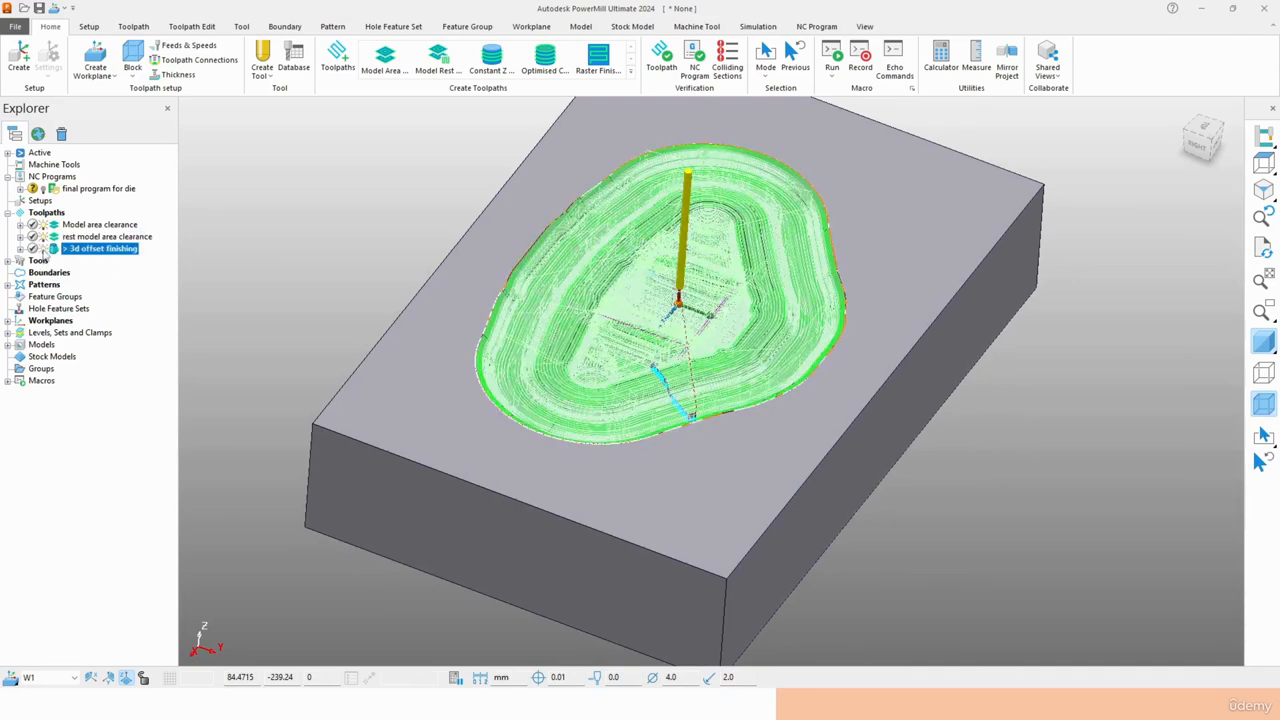
{"action": "middle_click_drag", "start_coordinate": [468, 367], "coordinate": [561, 319]}
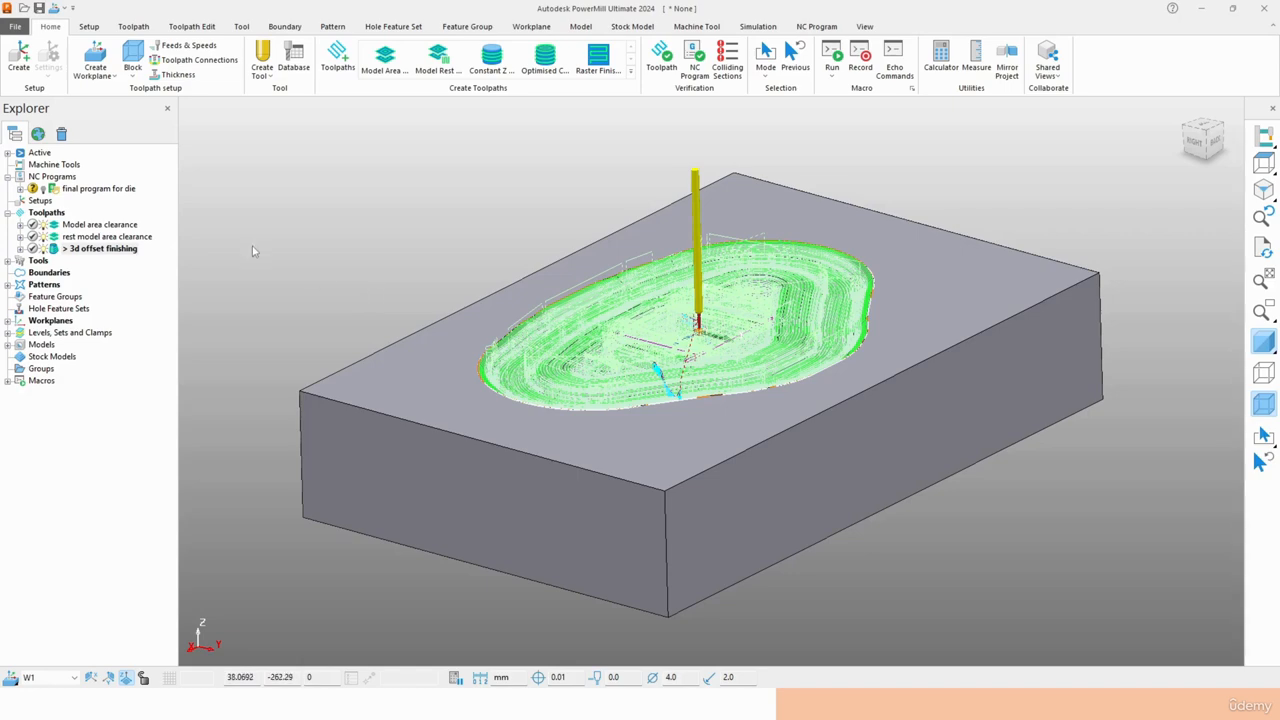
{"action": "middle_click_drag", "start_coordinate": [254, 250], "coordinate": [257, 282]}
{"action": "middle_click_drag", "start_coordinate": [704, 248], "coordinate": [824, 388]}
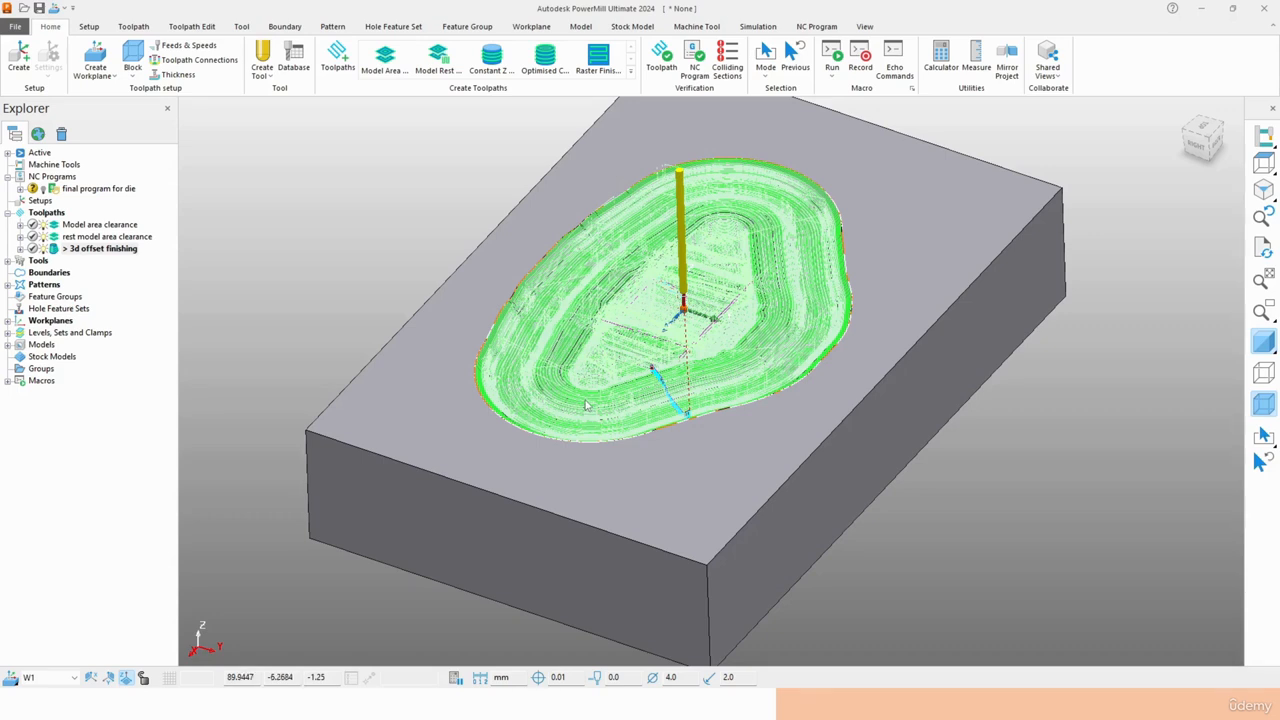
- Switch to the Swansoft CNC Simulation launcher and move its window away from the middle of the part
{"action": "key", "text": "alt+Tab"}
{"action": "key", "text": "alt+Tab"}
{"action": "key", "text": "alt+Tab"}
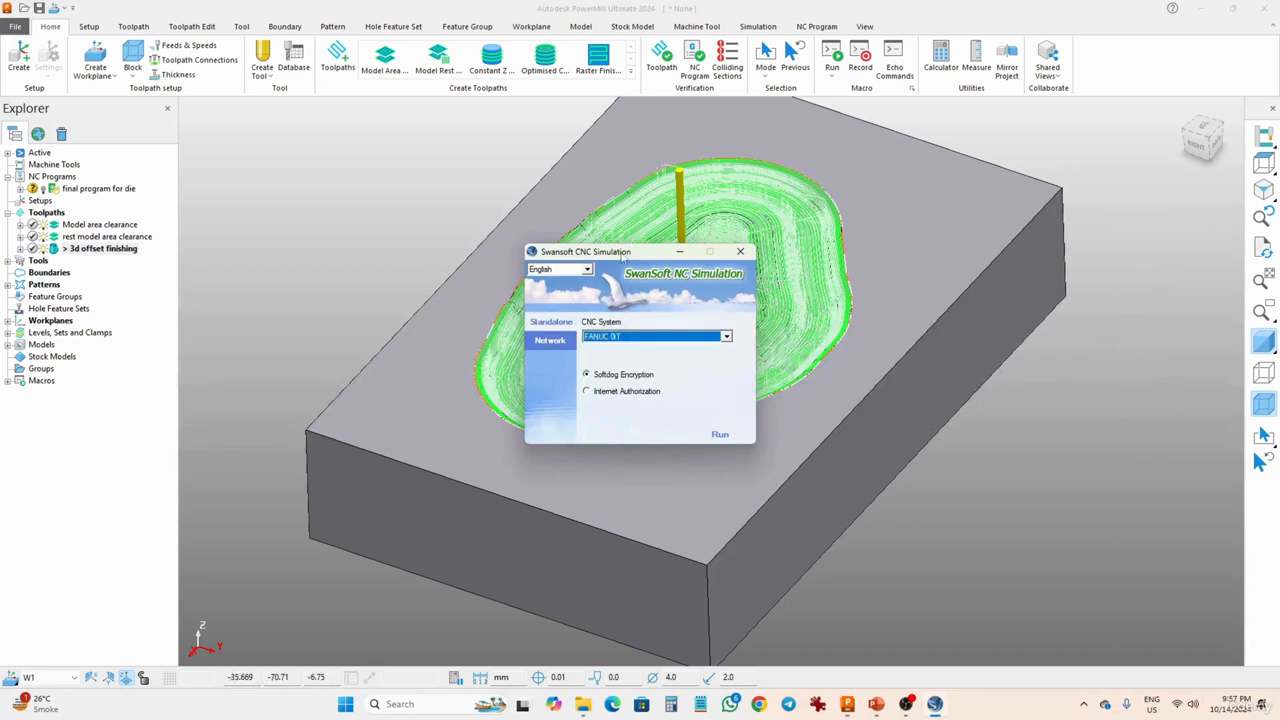
{"action": "left_click_drag", "start_coordinate": [625, 256], "coordinate": [406, 189]}
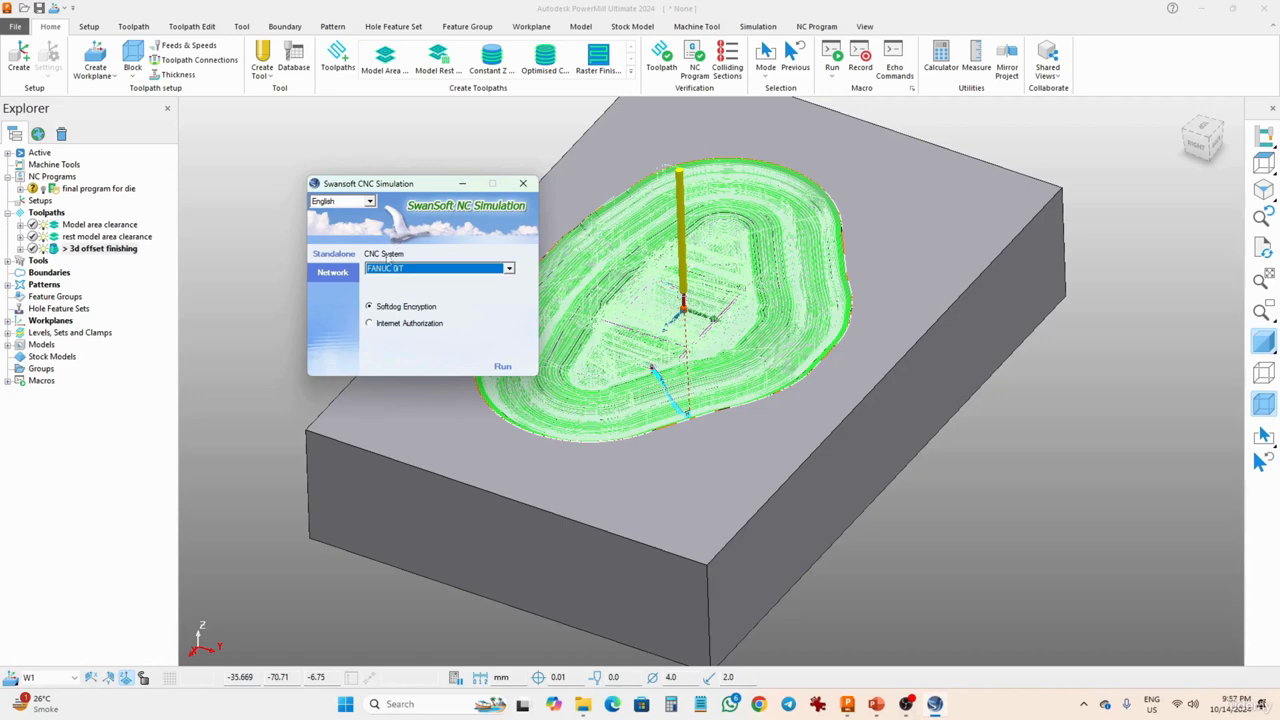
- Look through the whole list of available CNC systems in the simulation launcher, and return to the PowerMill part view
{"action": "left_click", "coordinate": [508, 272]}
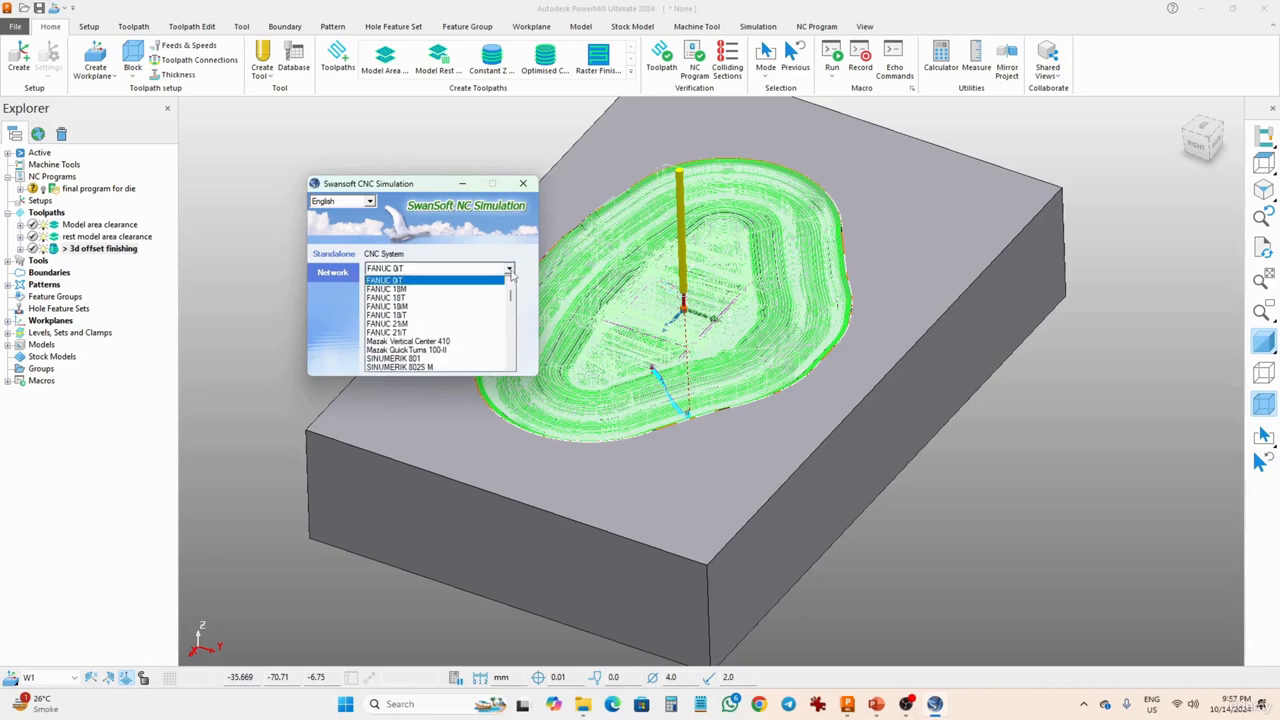
{"action": "scroll", "coordinate": [512, 300], "scroll_direction": "up", "scroll_amount": 1}
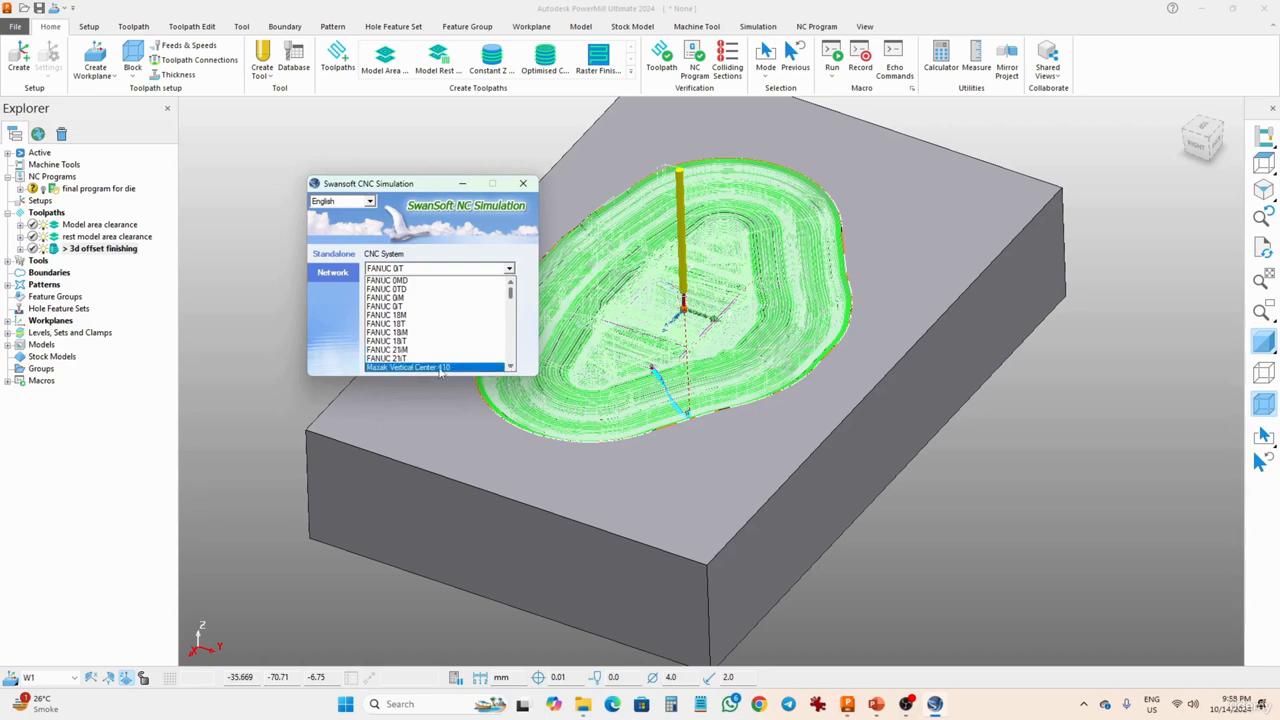
{"action": "left_click", "coordinate": [511, 367]}
{"action": "left_click", "coordinate": [511, 367]}
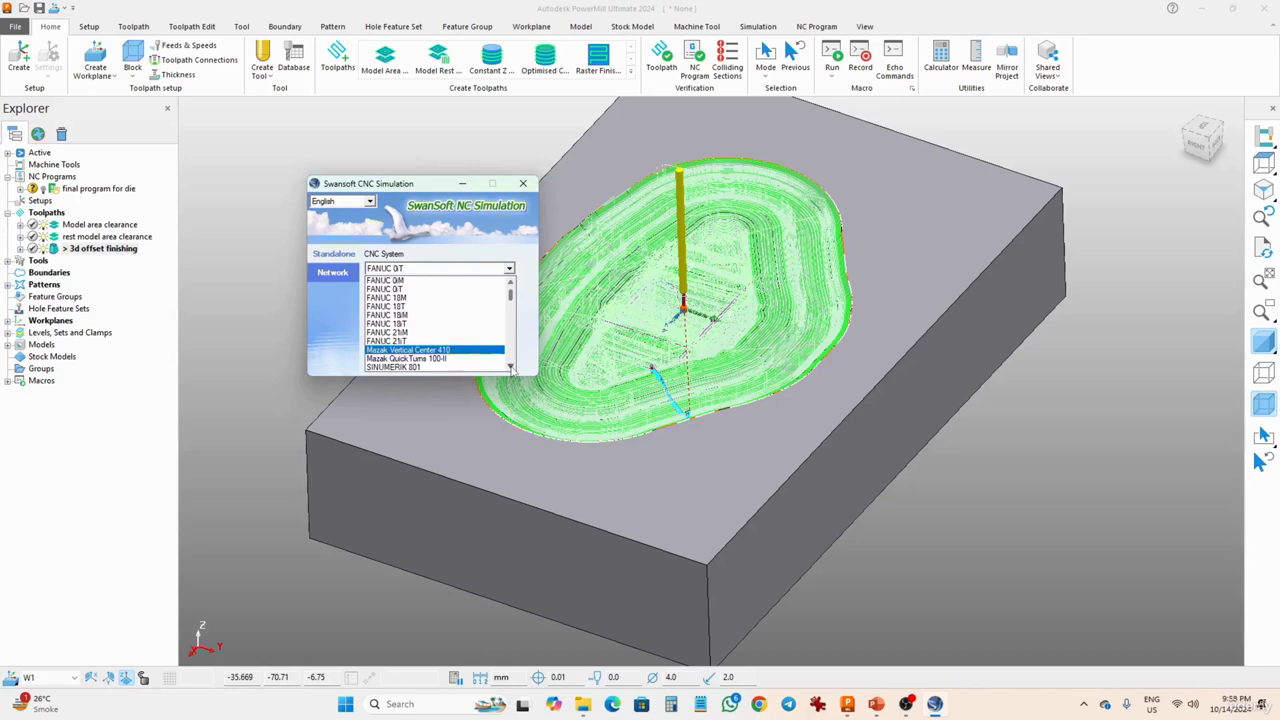
{"action": "left_click", "coordinate": [512, 368]}
{"action": "left_click", "coordinate": [512, 368]}
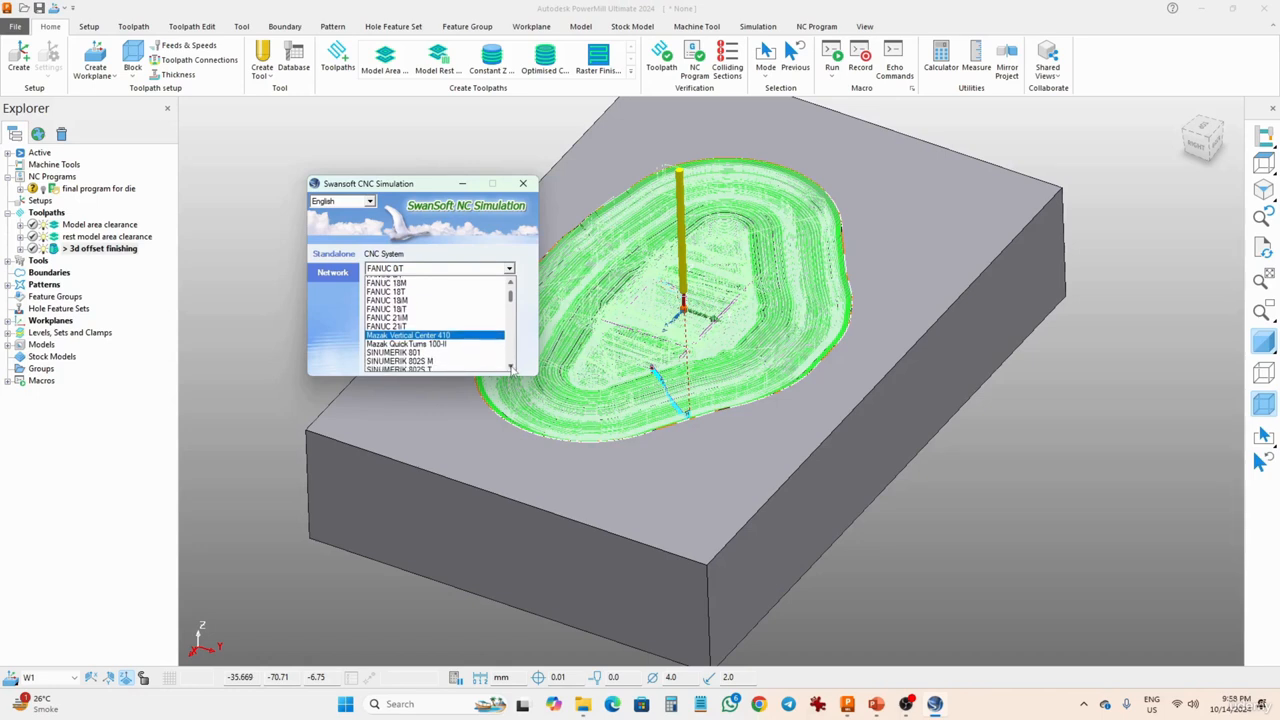
{"action": "left_click", "coordinate": [512, 368]}
{"action": "left_click", "coordinate": [512, 368]}
{"action": "left_click", "coordinate": [511, 368]}
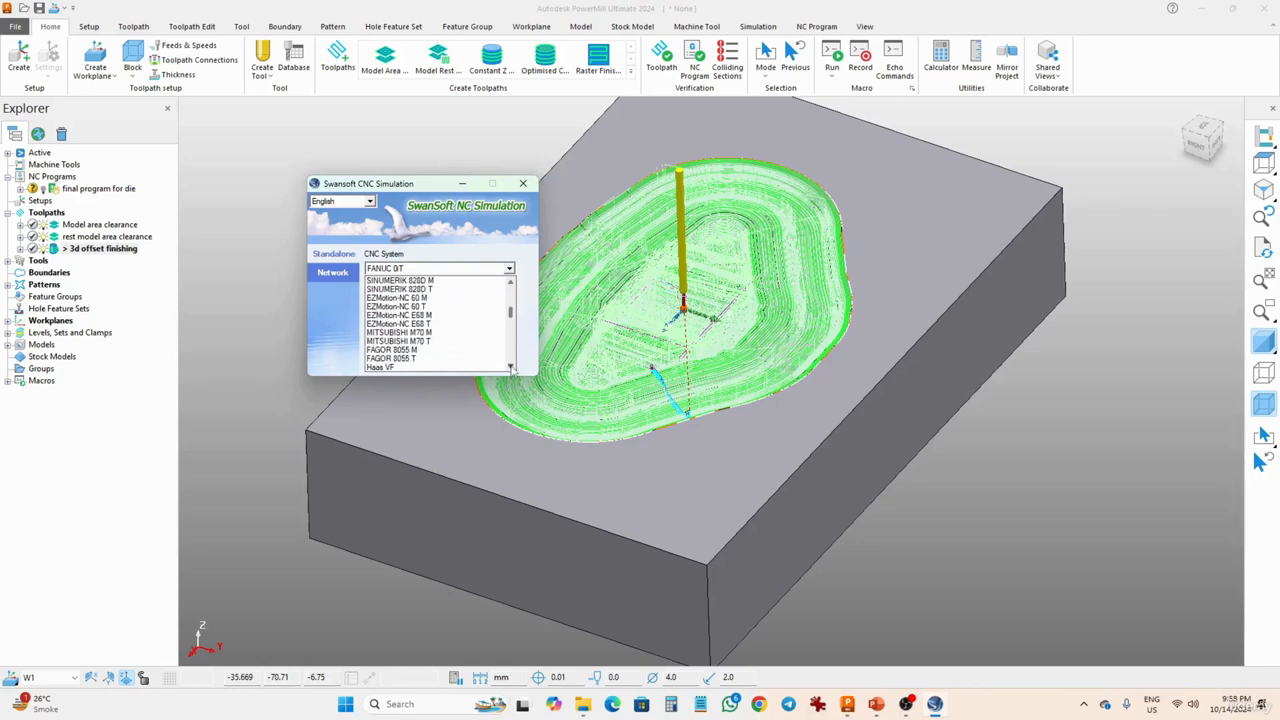
{"action": "left_click", "coordinate": [511, 368]}
{"action": "left_click", "coordinate": [511, 368]}
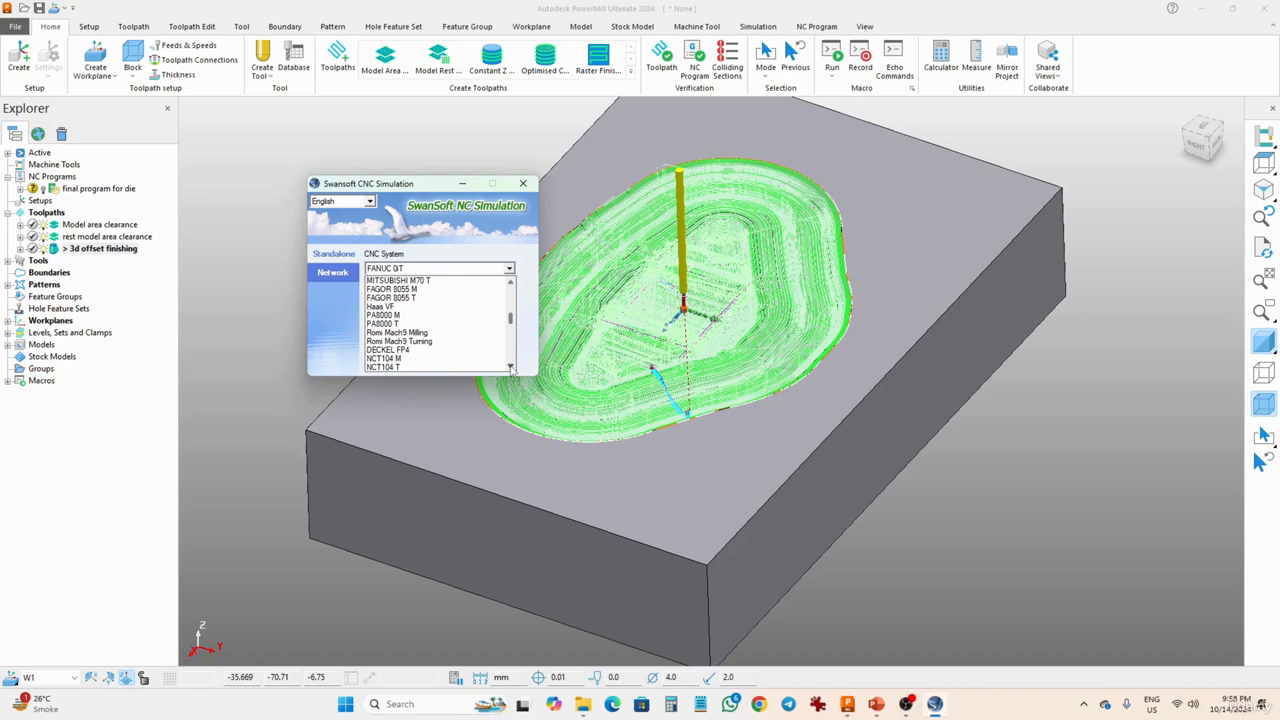
{"action": "left_click", "coordinate": [511, 368]}
{"action": "left_click", "coordinate": [511, 368]}
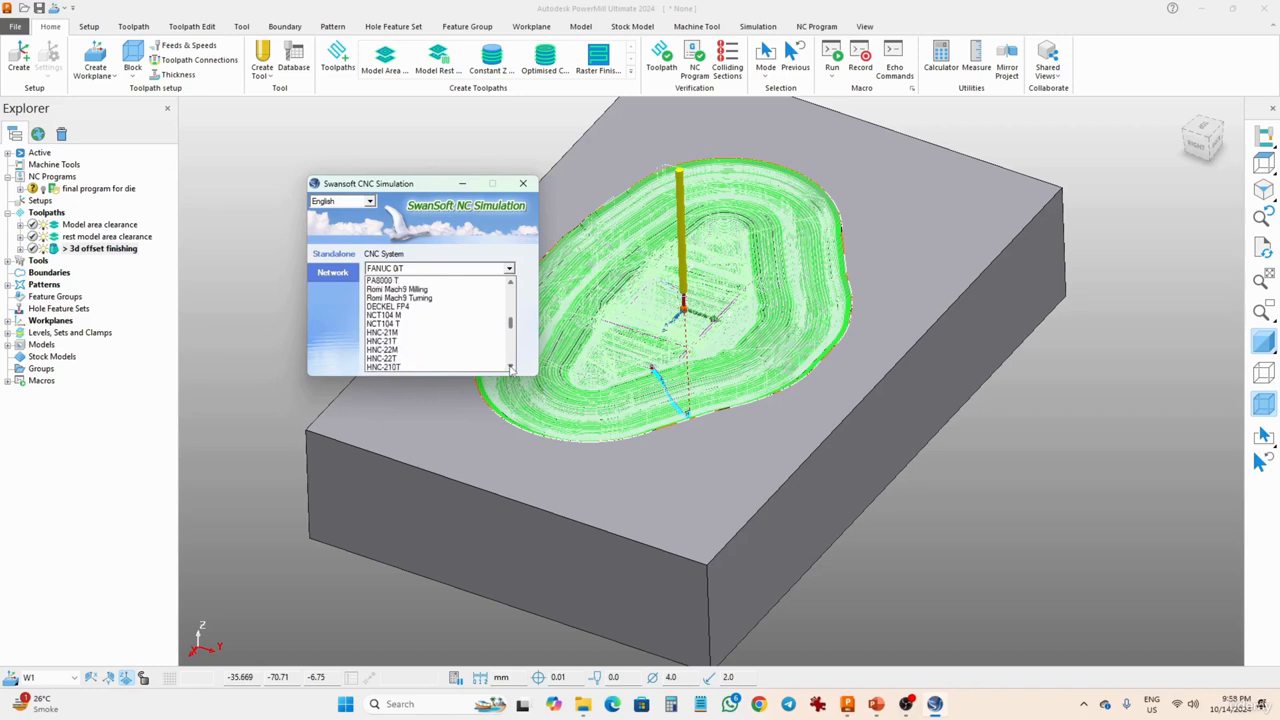
{"action": "left_click", "coordinate": [511, 368]}
{"action": "left_click", "coordinate": [511, 368]}
{"action": "left_click", "coordinate": [511, 368]}
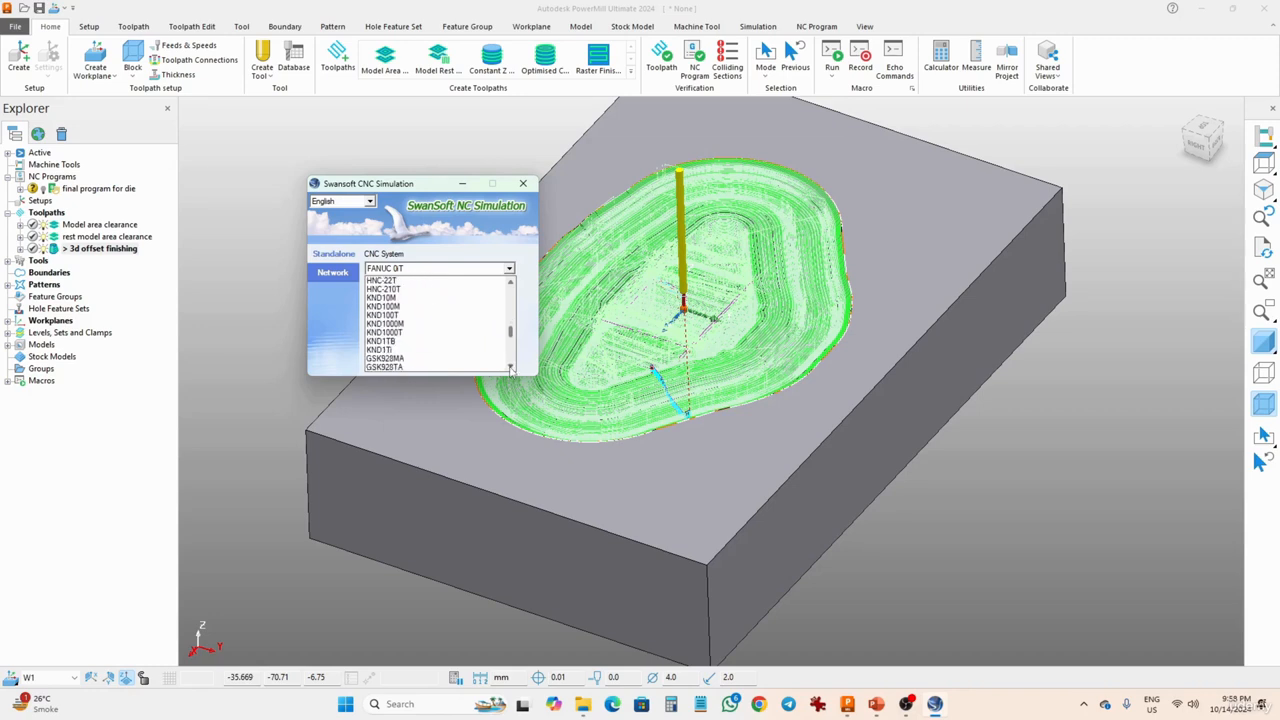
{"action": "left_click", "coordinate": [511, 368]}
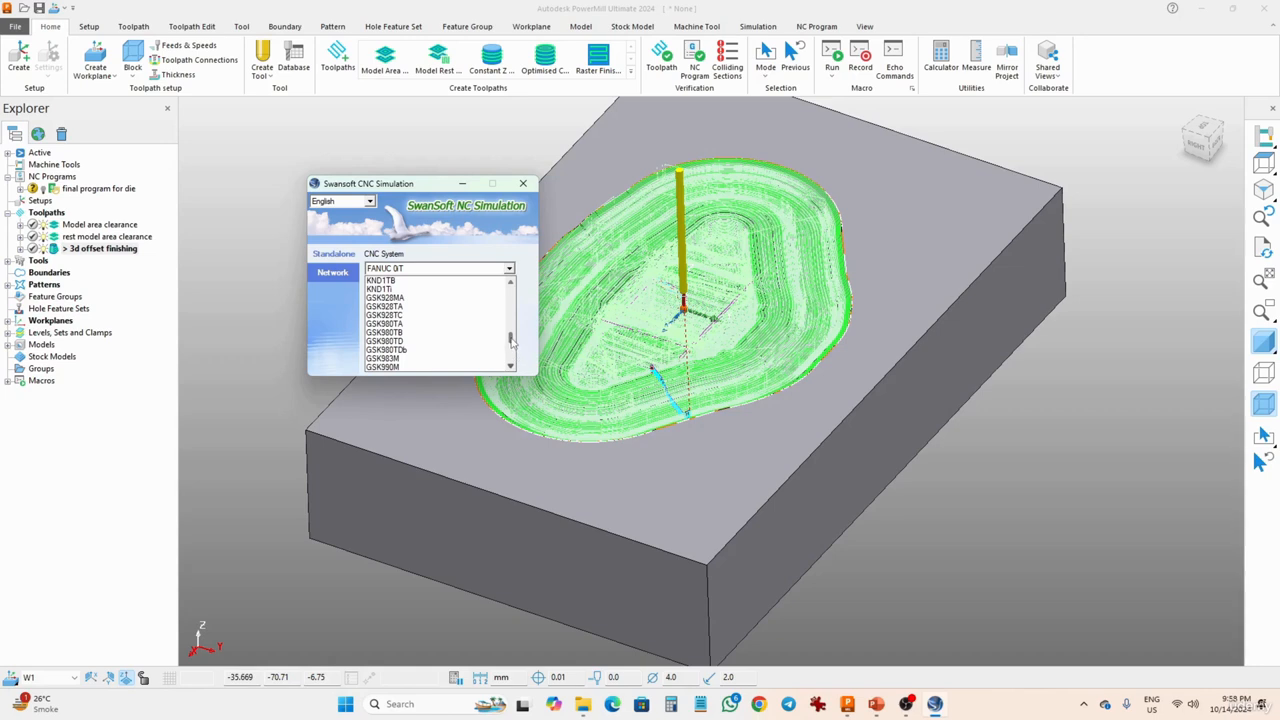
{"action": "scroll", "coordinate": [513, 345], "scroll_direction": "down", "scroll_amount": 2}
{"action": "left_click_drag", "start_coordinate": [512, 346], "coordinate": [514, 361]}
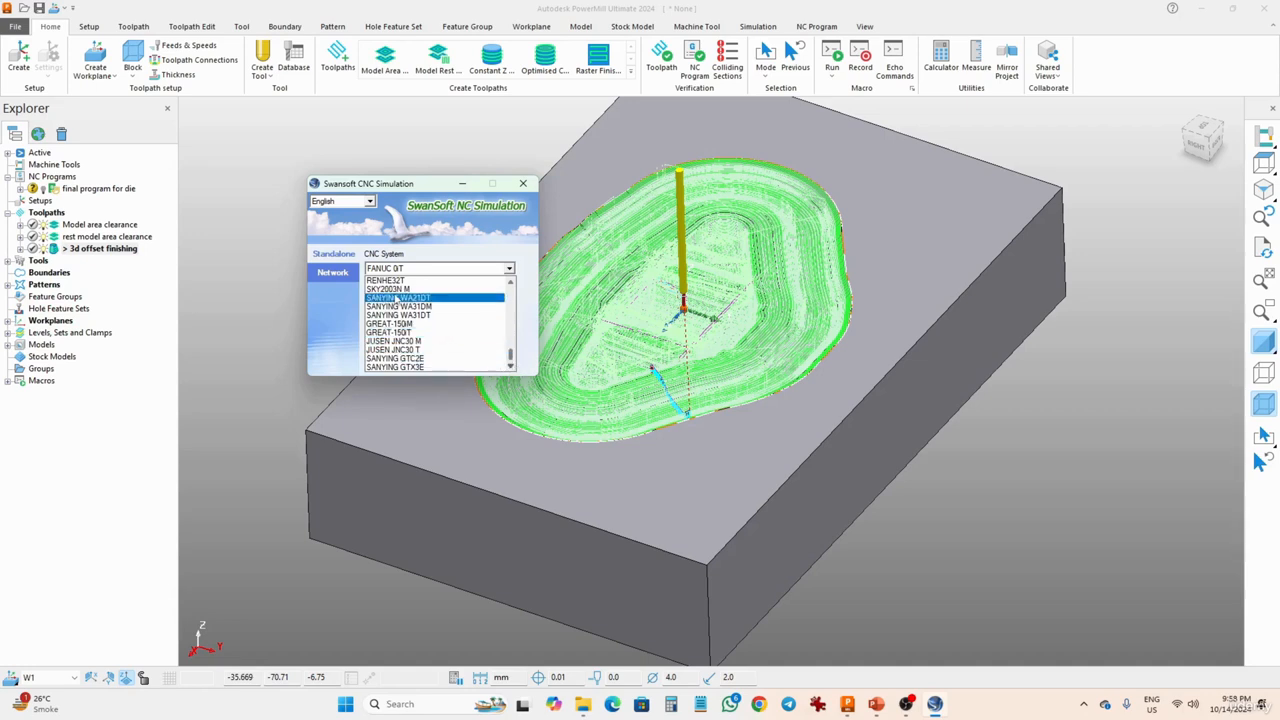
{"action": "left_click_drag", "start_coordinate": [511, 357], "coordinate": [509, 292]}
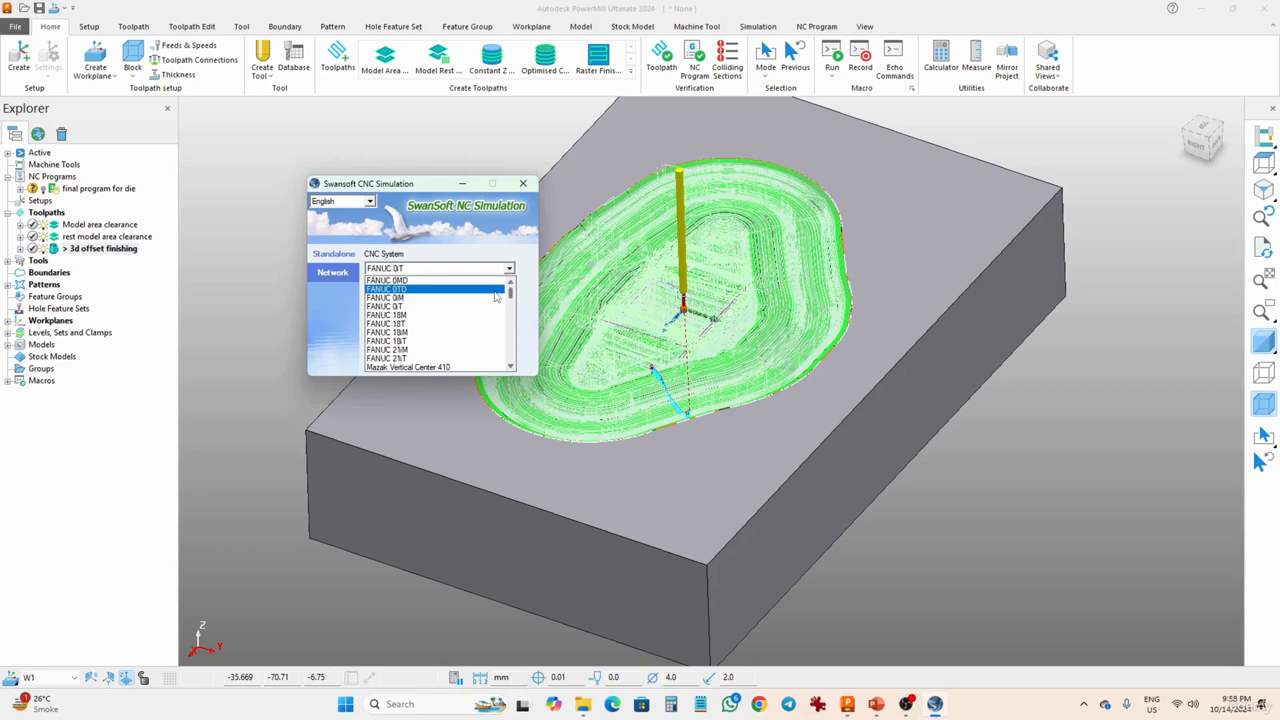
{"action": "left_click", "coordinate": [418, 152]}
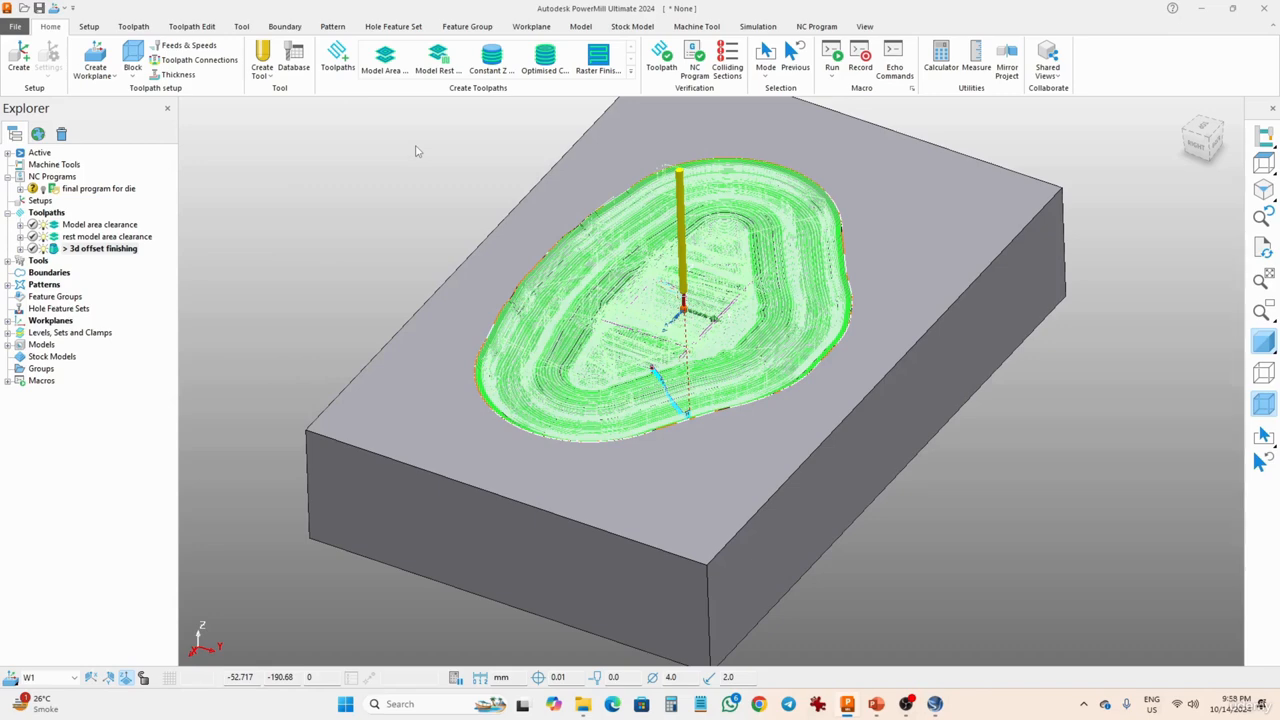
{"action": "middle_click_drag", "start_coordinate": [543, 470], "coordinate": [516, 412]}
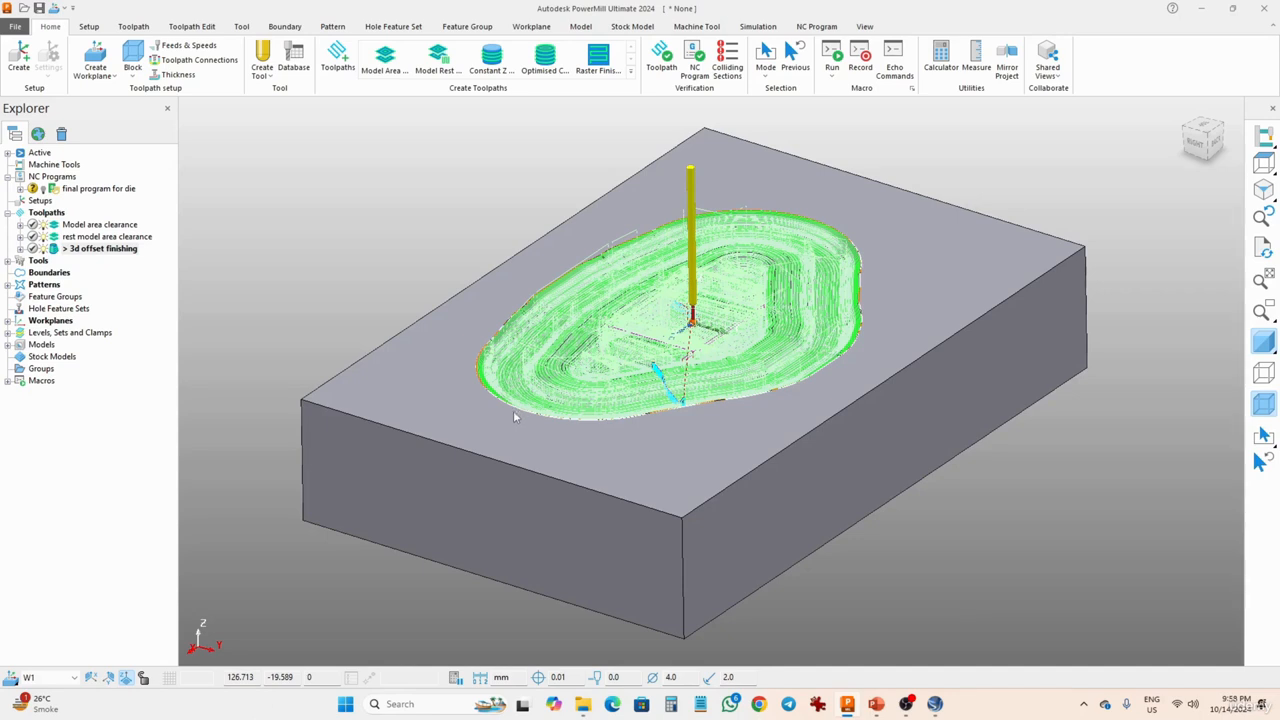
- Search Windows for "manfacturing post" and clear the search text
{"action": "left_click", "coordinate": [345, 704]}
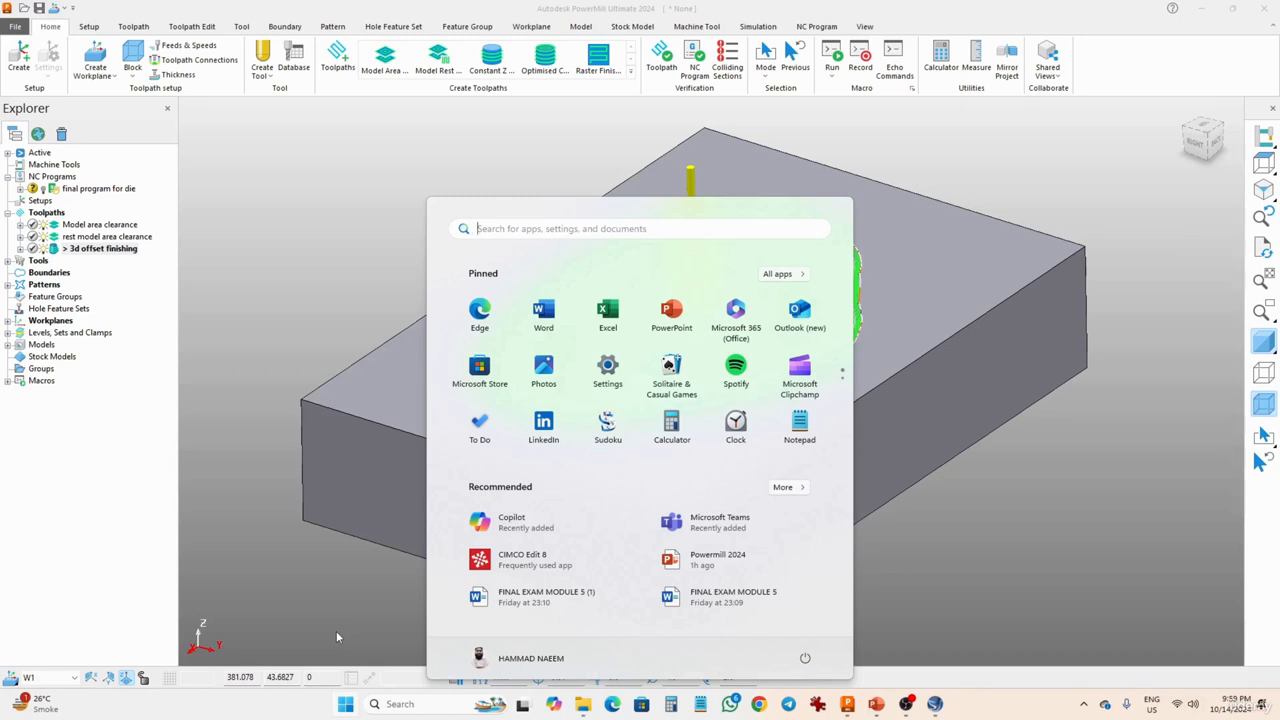
{"action": "type", "text": "ma"}
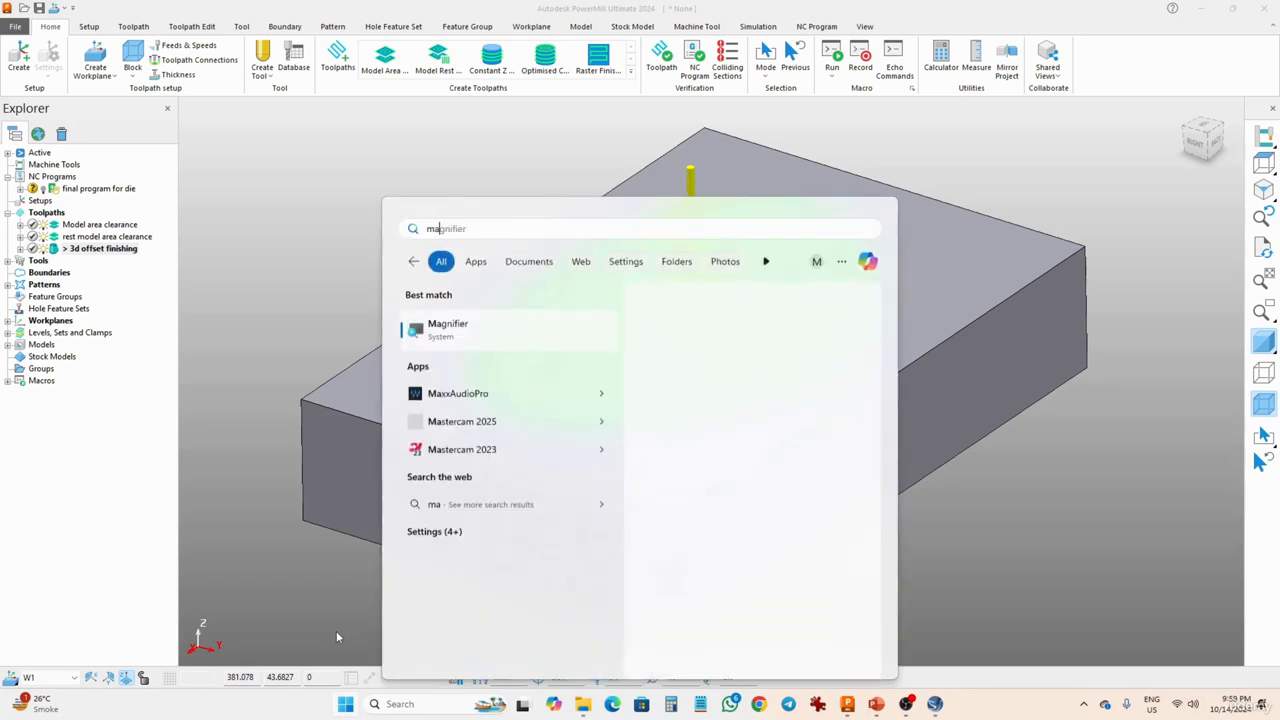
{"action": "type", "text": "nfac"}
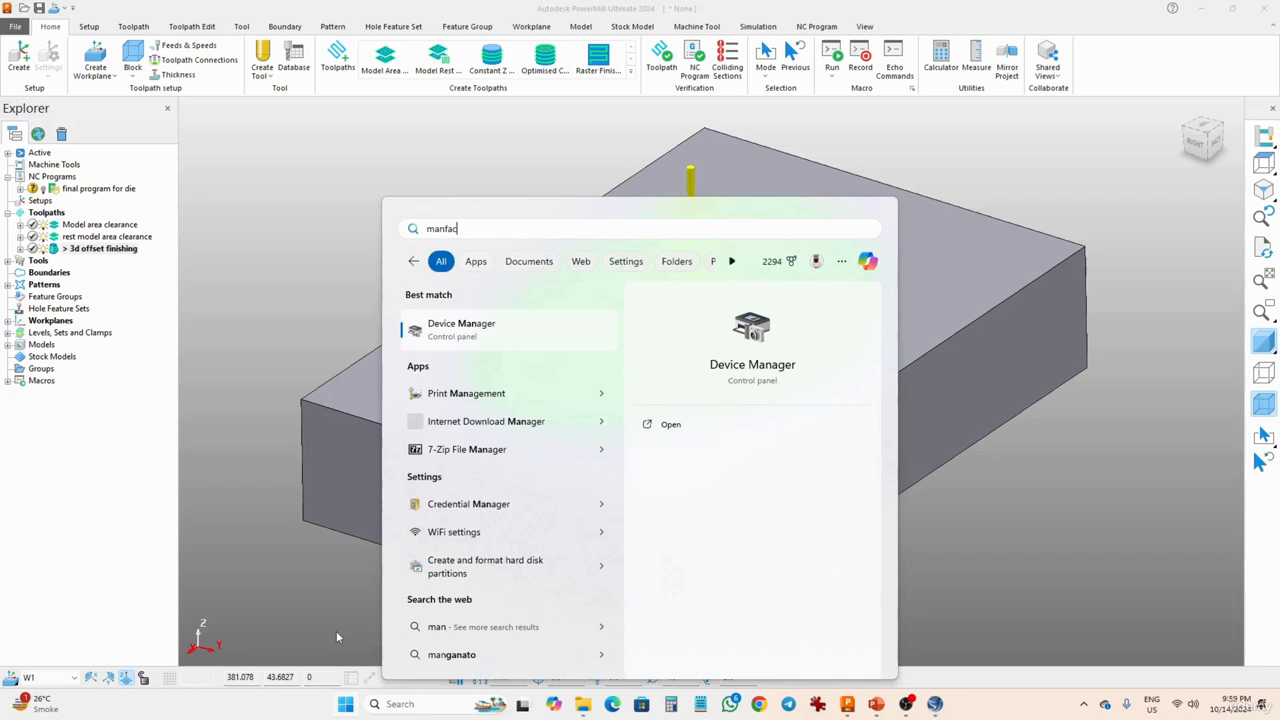
{"action": "type", "text": "t"}
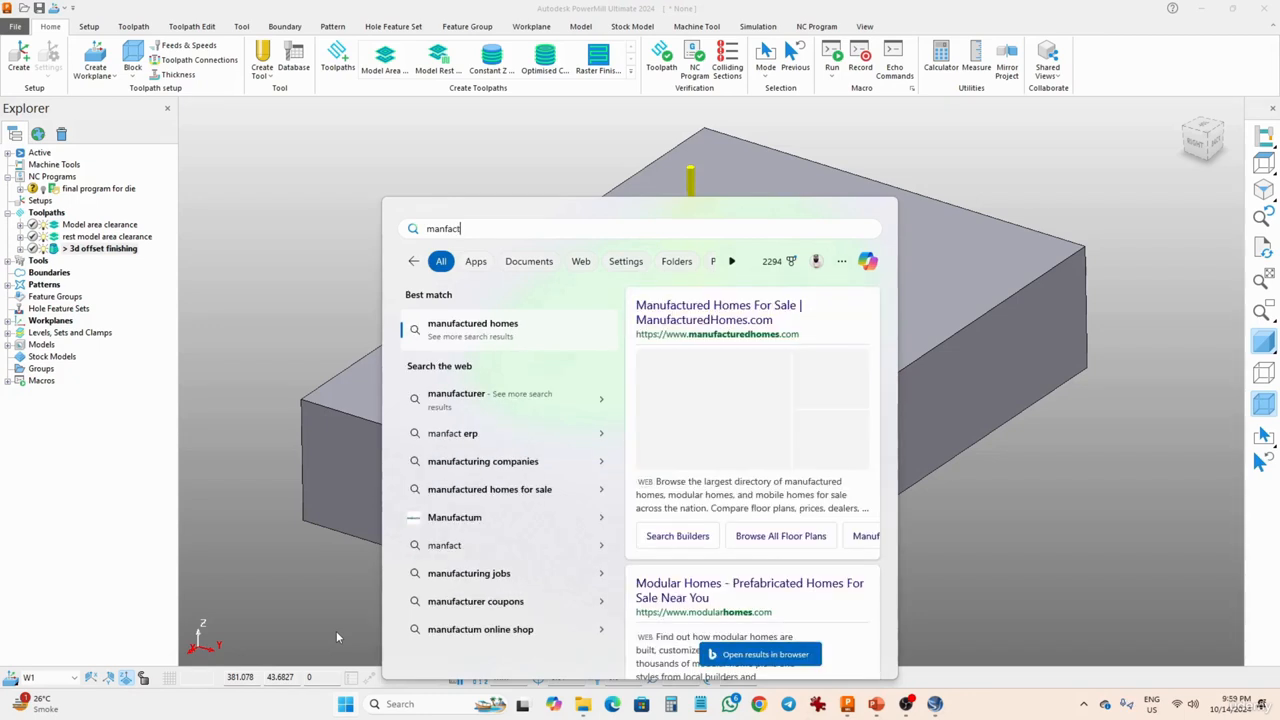
{"action": "type", "text": "uring"}
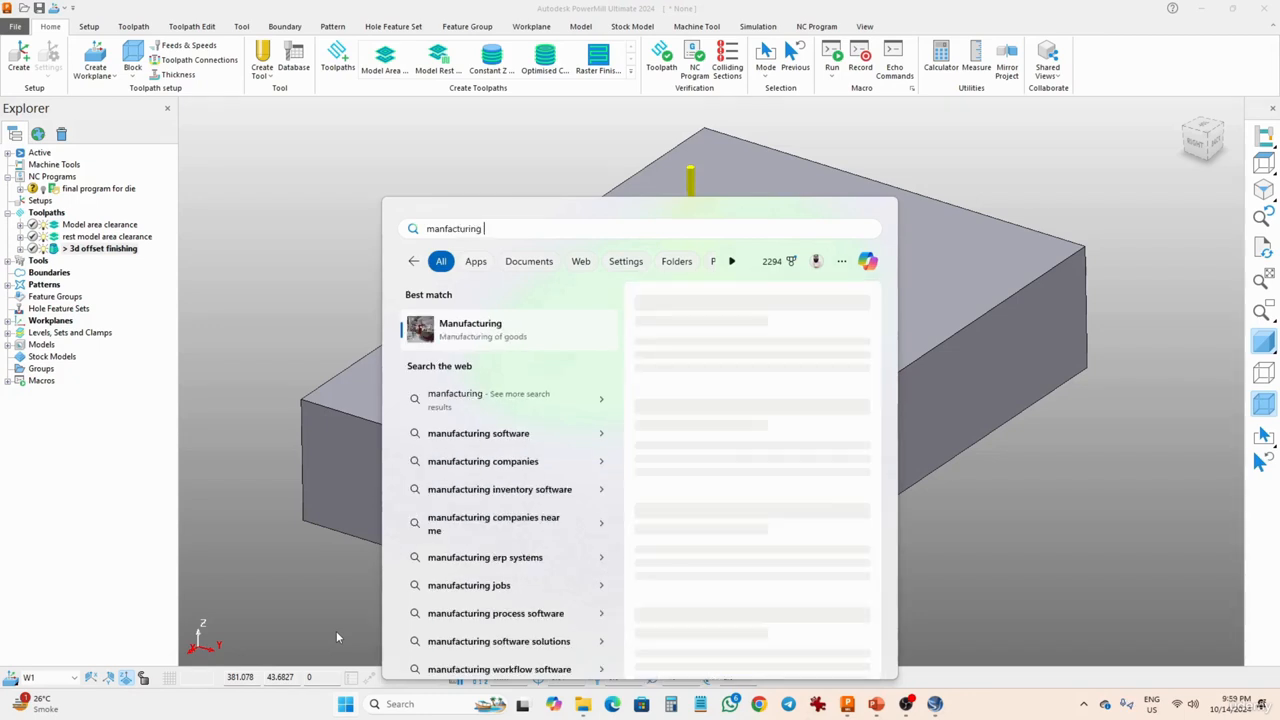
{"action": "type", "text": " post"}
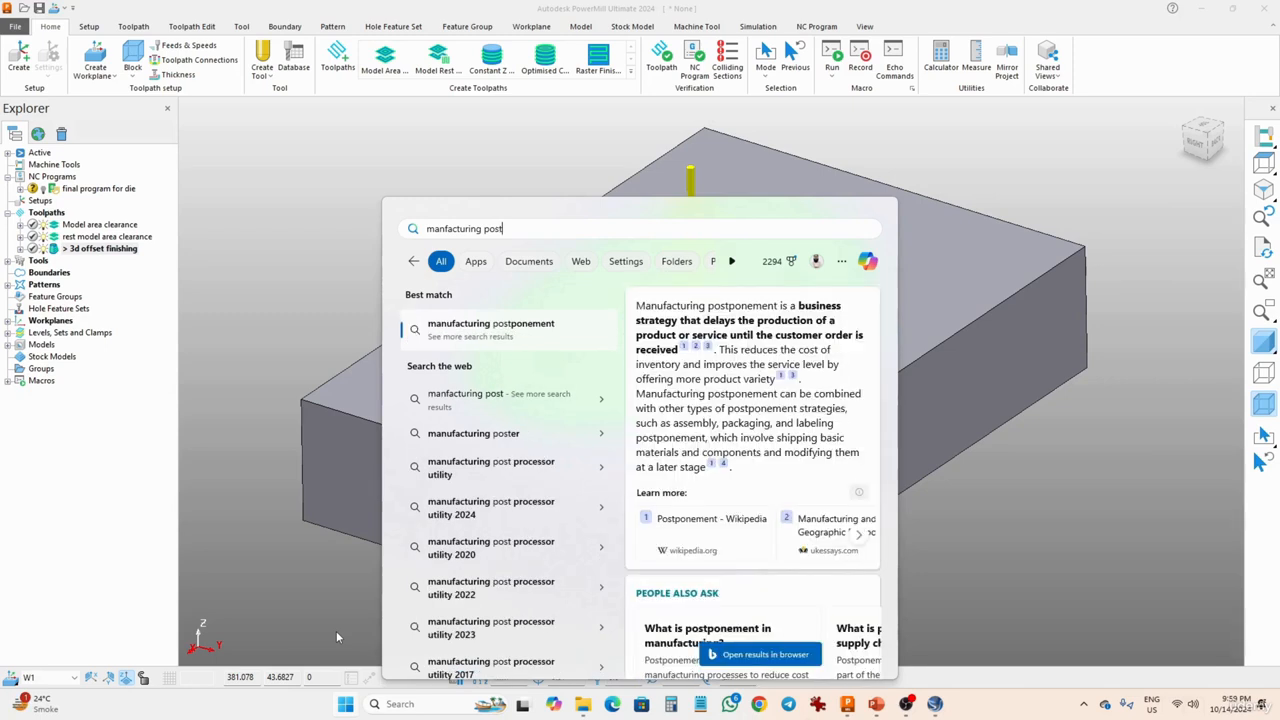
{"action": "key", "text": "BackSpace"}
{"action": "key", "text": "BackSpace"}
{"action": "key", "text": "BackSpace"}
{"action": "key", "text": "BackSpace"}
{"action": "key", "text": "BackSpace"}
{"action": "key", "text": "BackSpace"}
{"action": "key", "text": "BackSpace"}
{"action": "key", "text": "BackSpace"}
{"action": "key", "text": "BackSpace"}
{"action": "key", "text": "BackSpace"}
{"action": "key", "text": "BackSpace"}
{"action": "key", "text": "BackSpace"}
{"action": "key", "text": "BackSpace"}
{"action": "key", "text": "BackSpace"}
{"action": "key", "text": "BackSpace"}
{"action": "key", "text": "BackSpace"}
{"action": "key", "text": "BackSpace"}
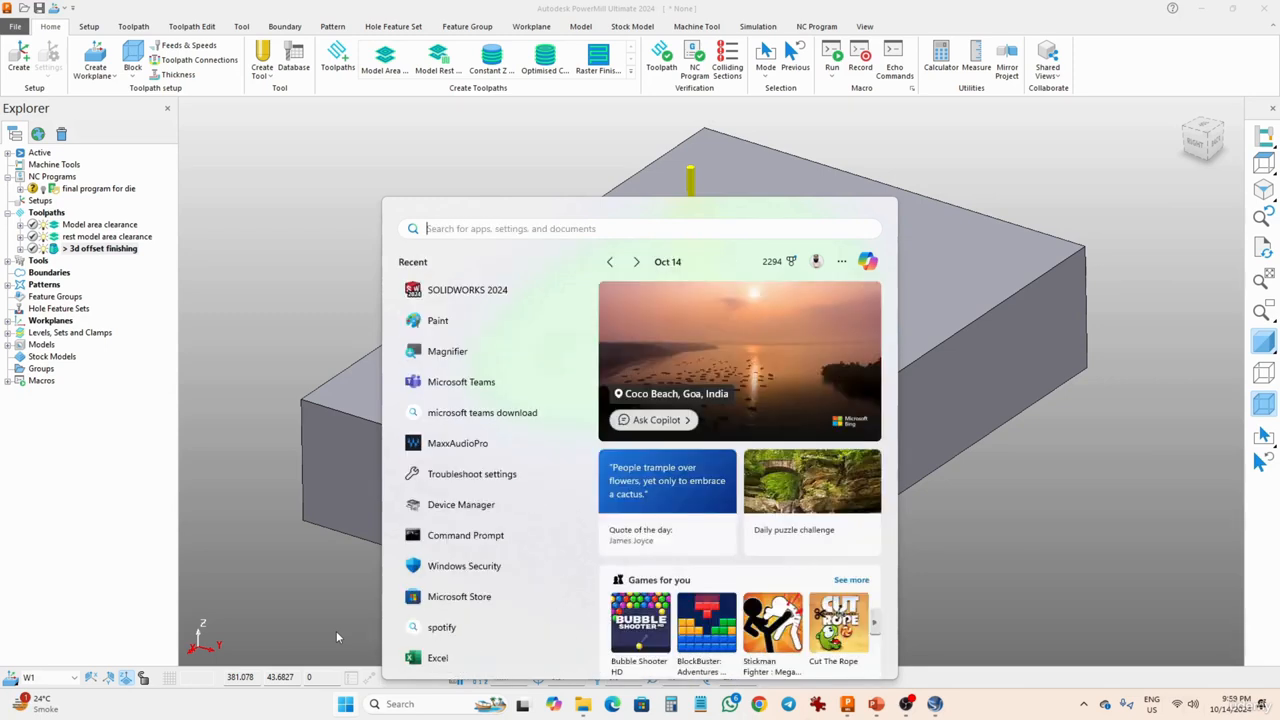
- Search Windows for "post process" to find the Autodesk Manufacturing Post Processor Utility 2024
{"action": "type", "text": "post"}
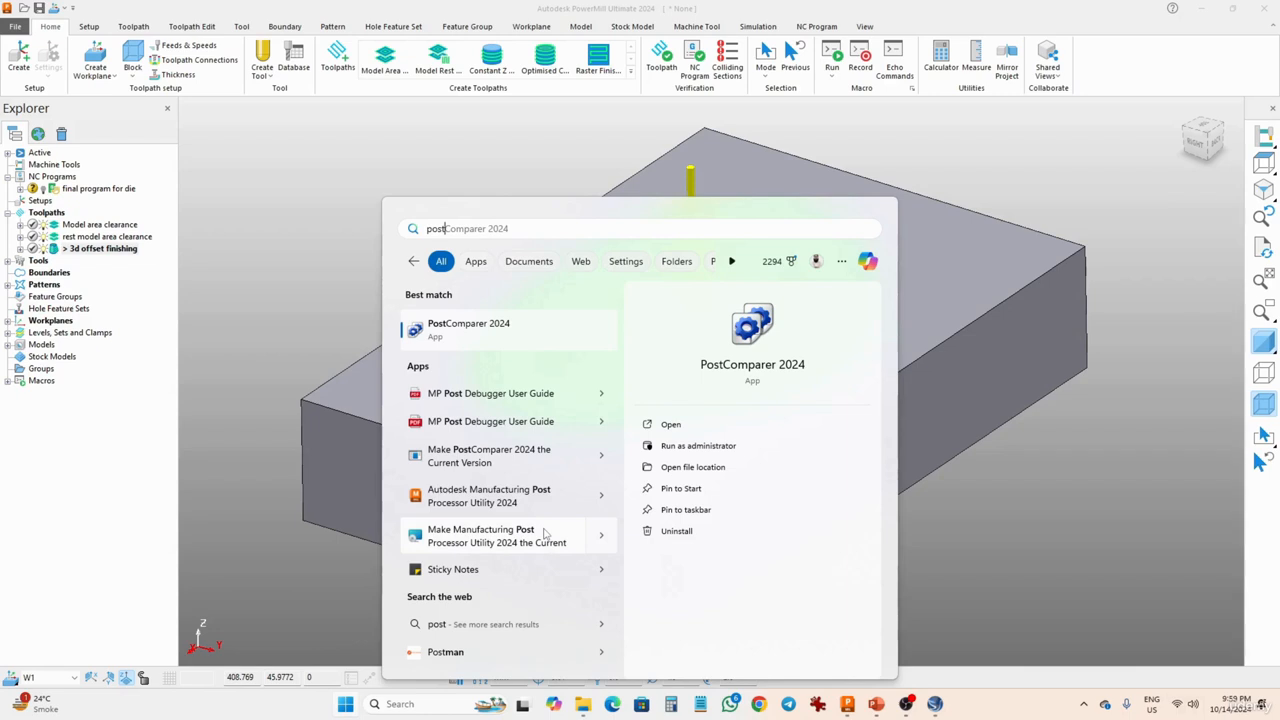
{"action": "left_click", "coordinate": [602, 536]}
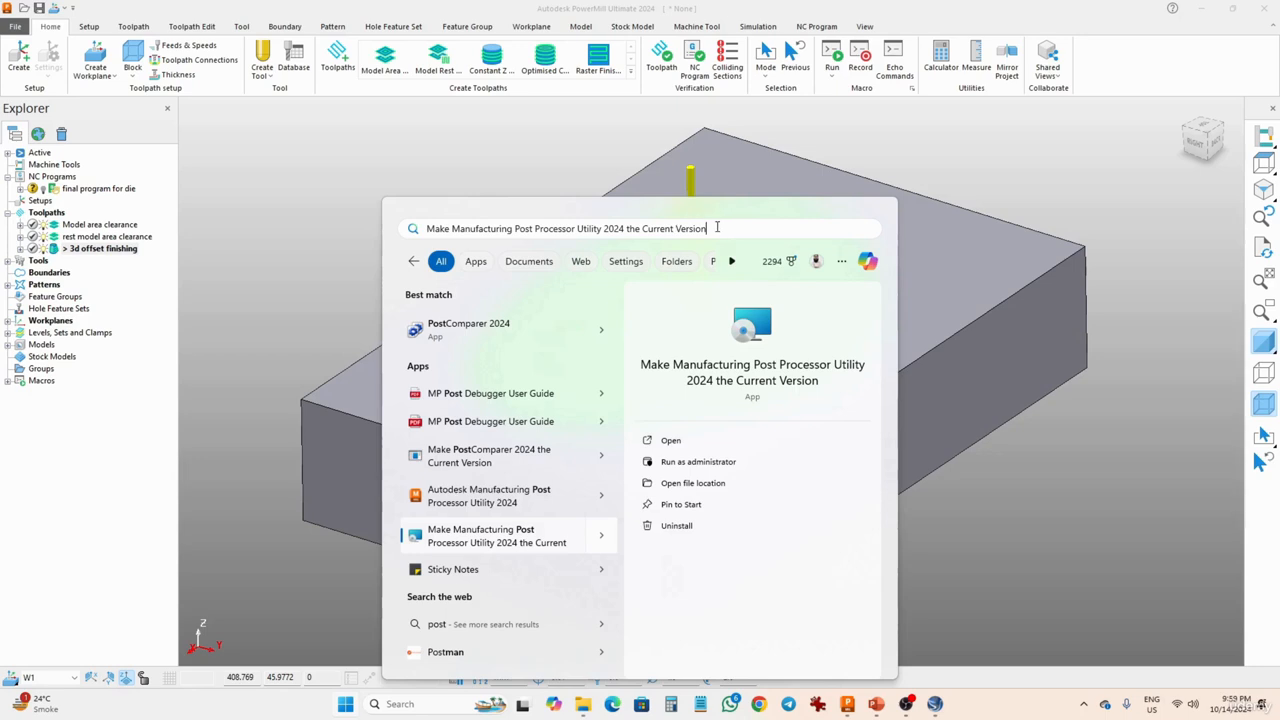
{"action": "mouse_move", "coordinate": [716, 227]}
{"action": "left_mouse_down"}
{"action": "mouse_move", "coordinate": [495, 229]}
{"action": "mouse_move", "coordinate": [352, 250]}
{"action": "left_mouse_up"}
{"action": "type", "text": "p"}
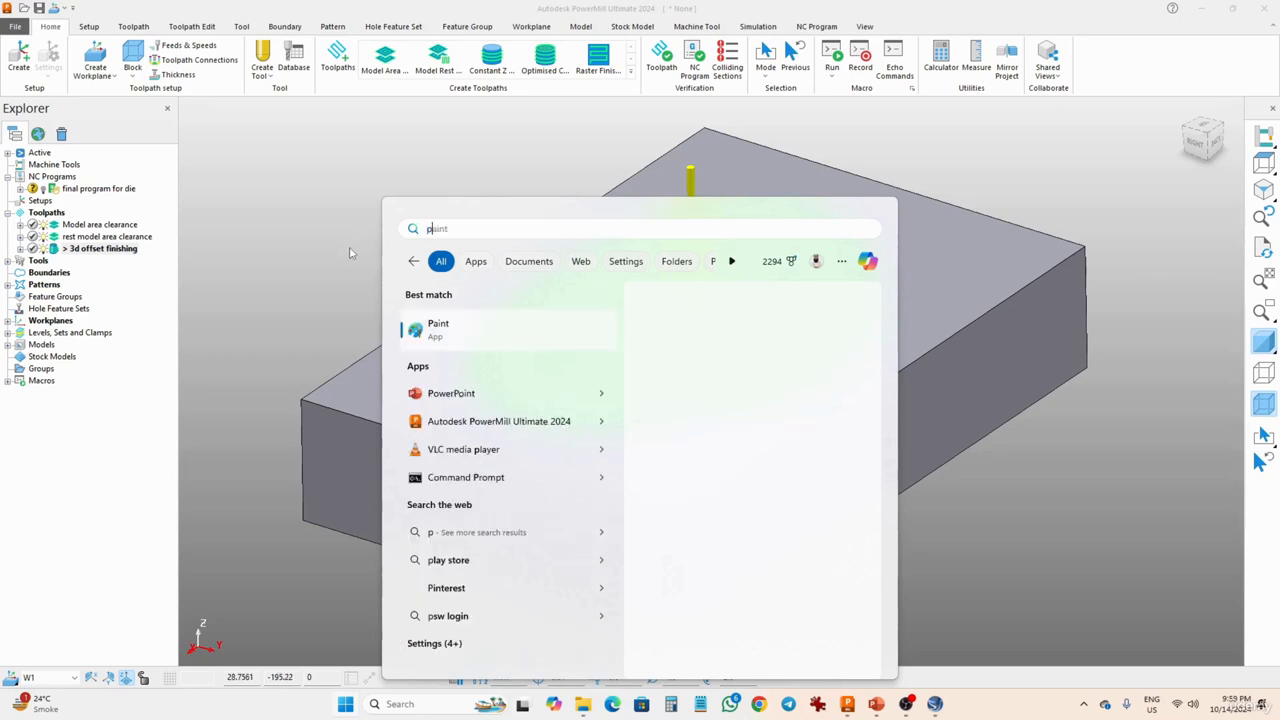
{"action": "type", "text": "ost proce"}
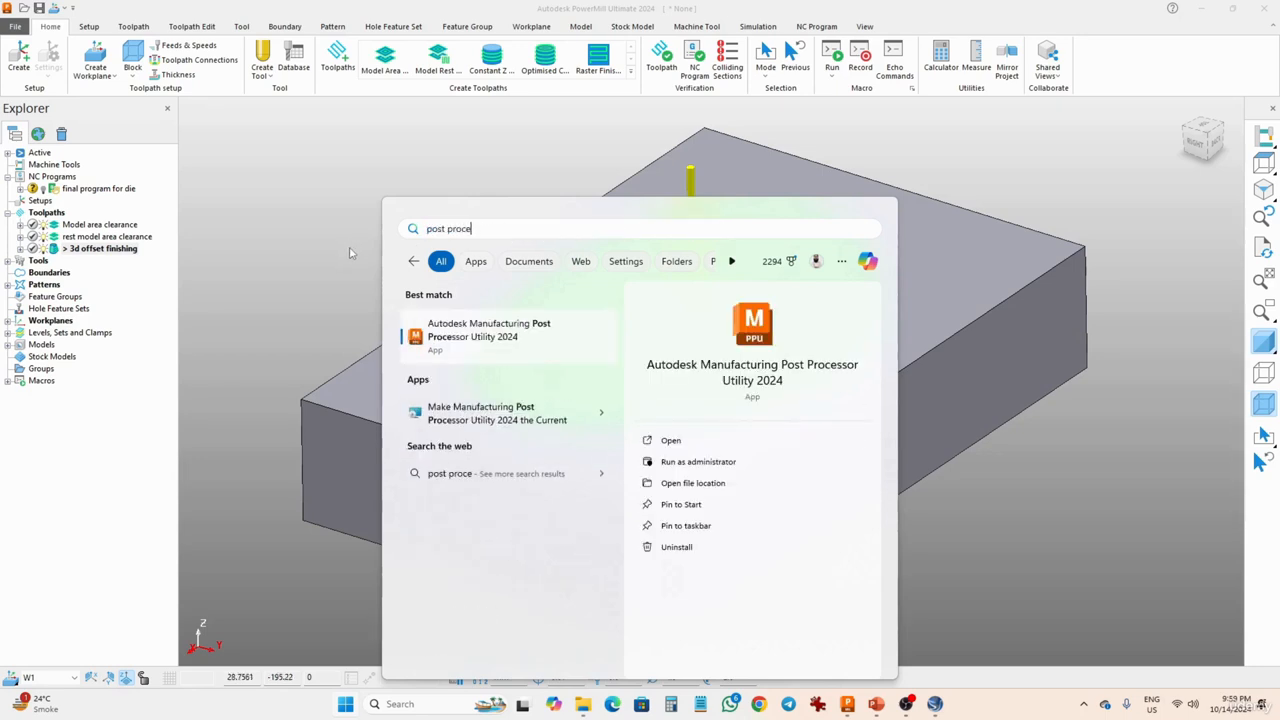
{"action": "type", "text": "ss"}
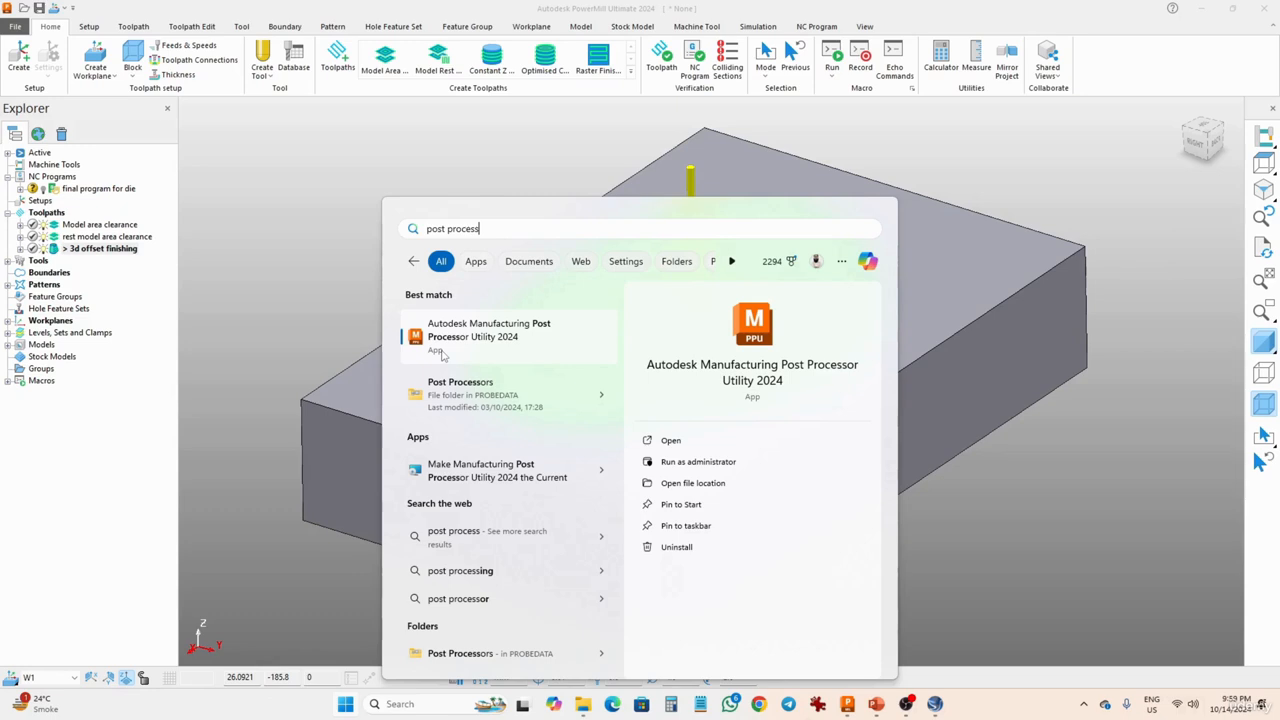
- Launch the Autodesk Manufacturing Post Processor Utility 2024 and show all file types in the Generic folder while opening a session
{"action": "left_click", "coordinate": [463, 333]}
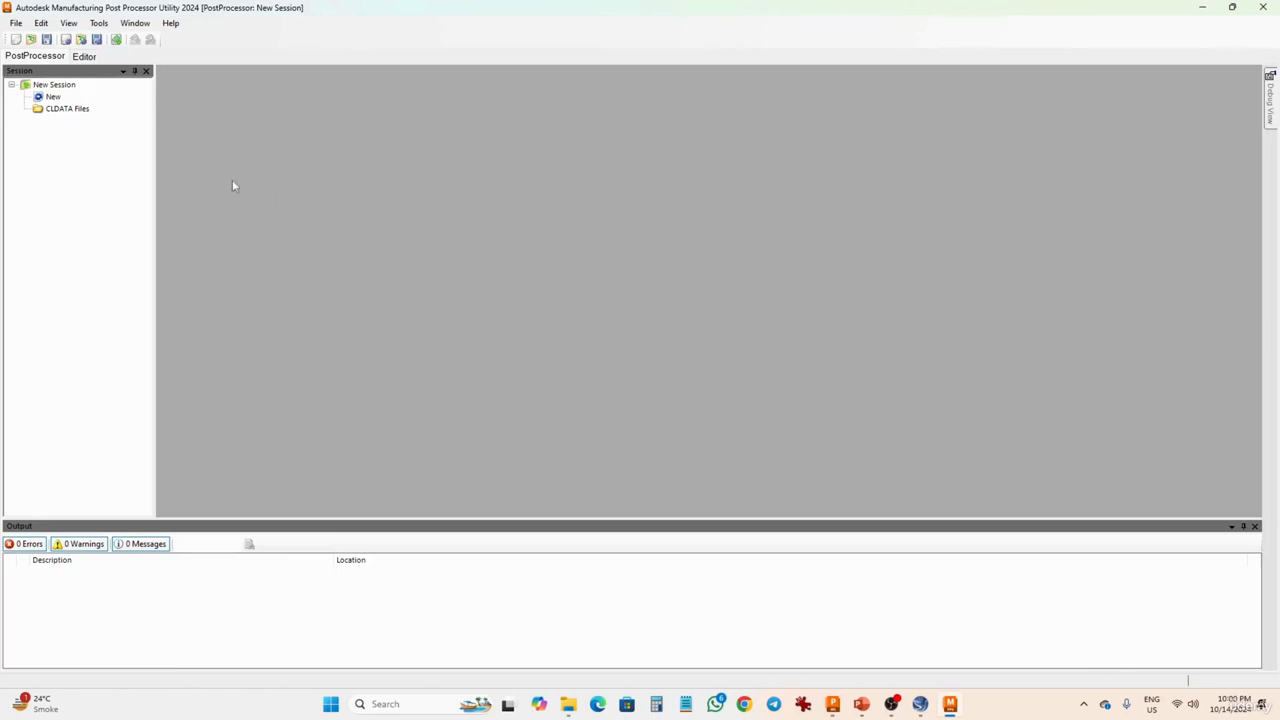
{"action": "left_click", "coordinate": [31, 39]}
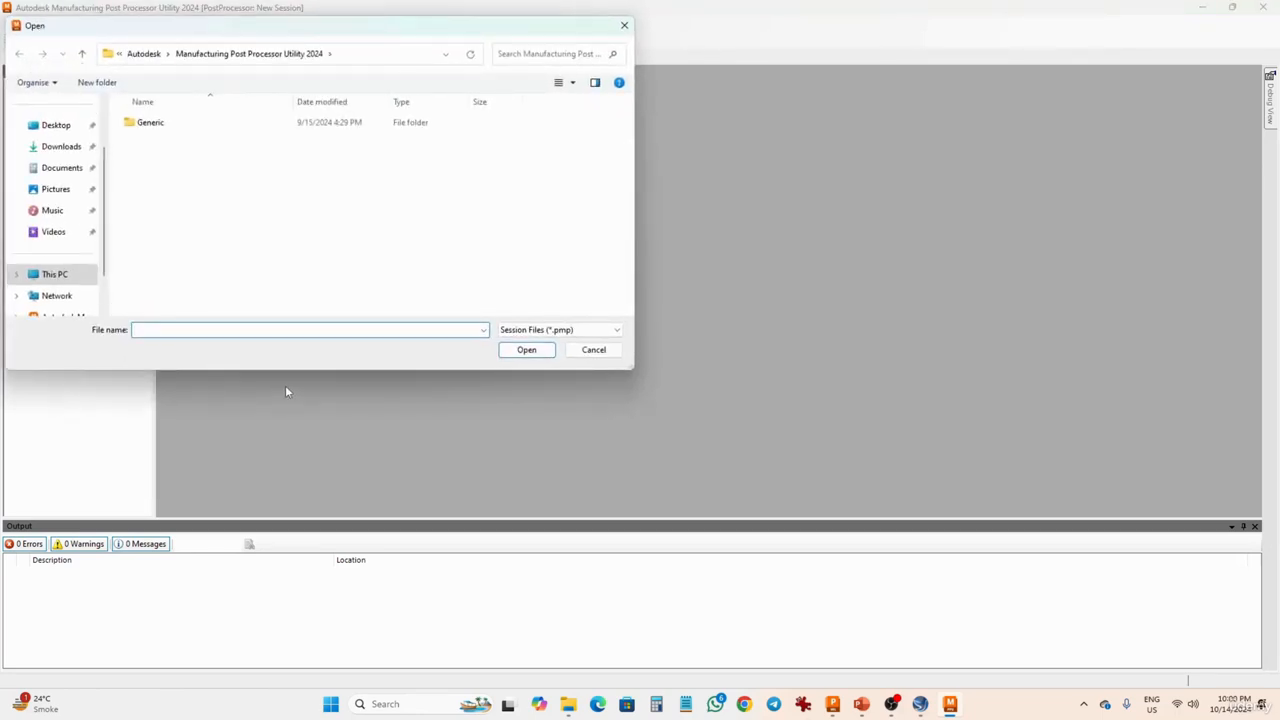
{"action": "double_click", "coordinate": [152, 124]}
{"action": "left_click", "coordinate": [505, 330]}
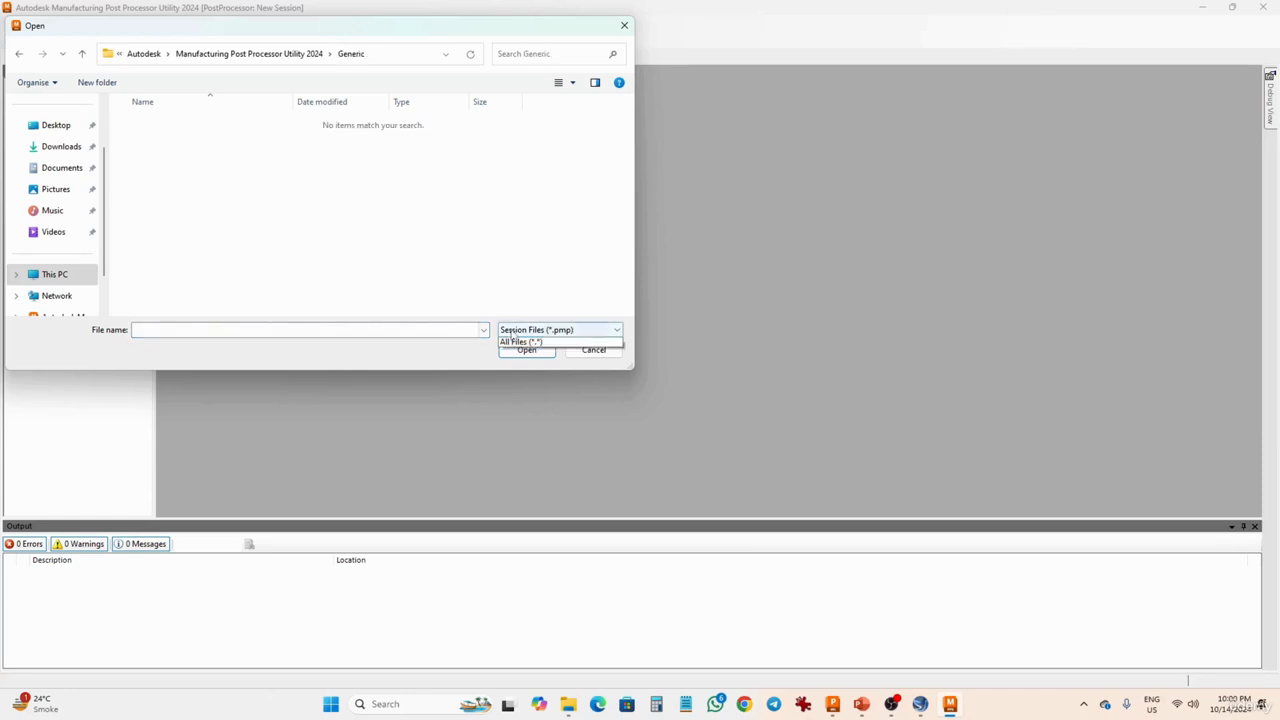
{"action": "left_click", "coordinate": [515, 351]}
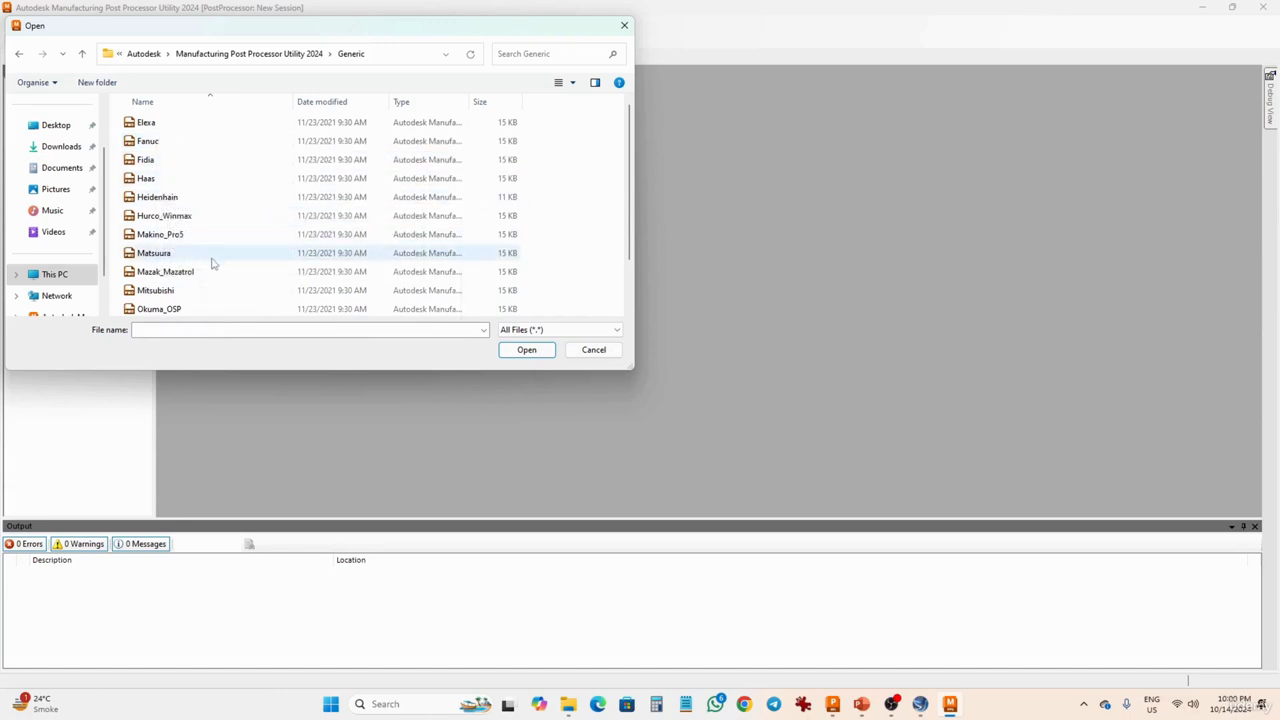
- Look through the controller option files available in the Generic folder
{"action": "scroll", "coordinate": [220, 263], "scroll_direction": "down", "scroll_amount": 1}
{"action": "scroll", "coordinate": [222, 263], "scroll_direction": "down", "scroll_amount": 1}
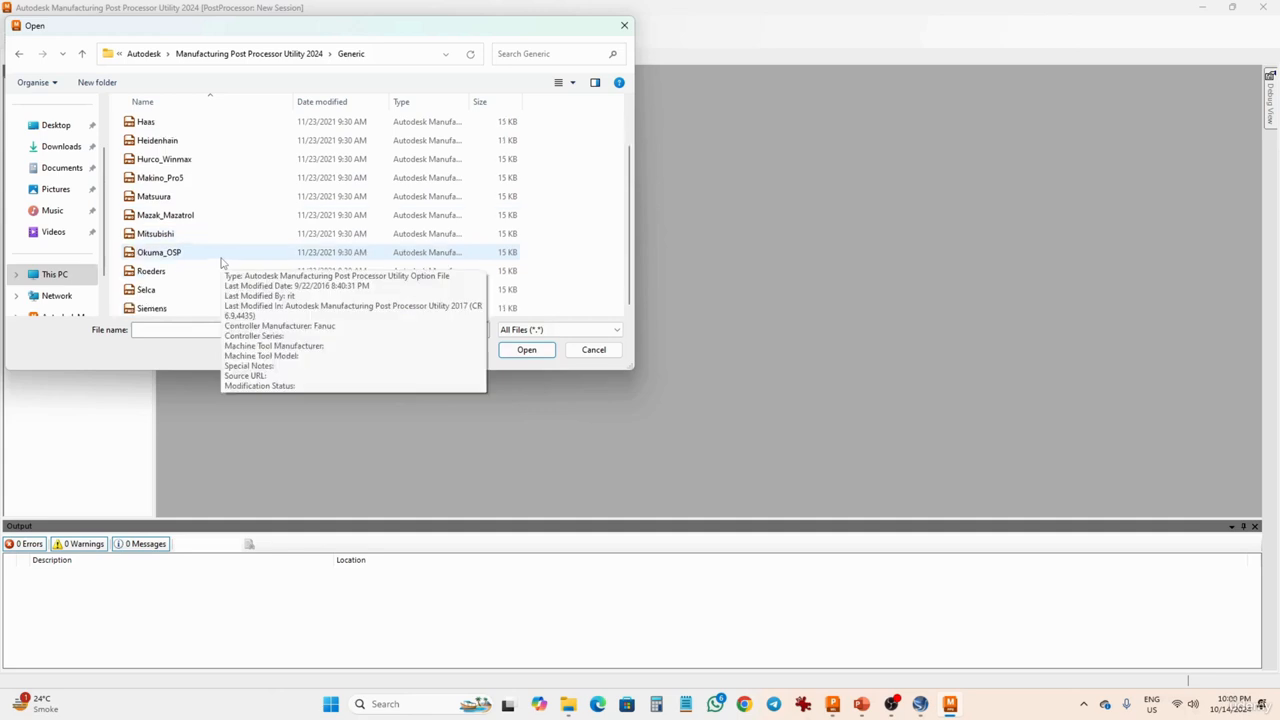
{"action": "scroll", "coordinate": [226, 278], "scroll_direction": "up", "scroll_amount": 1}
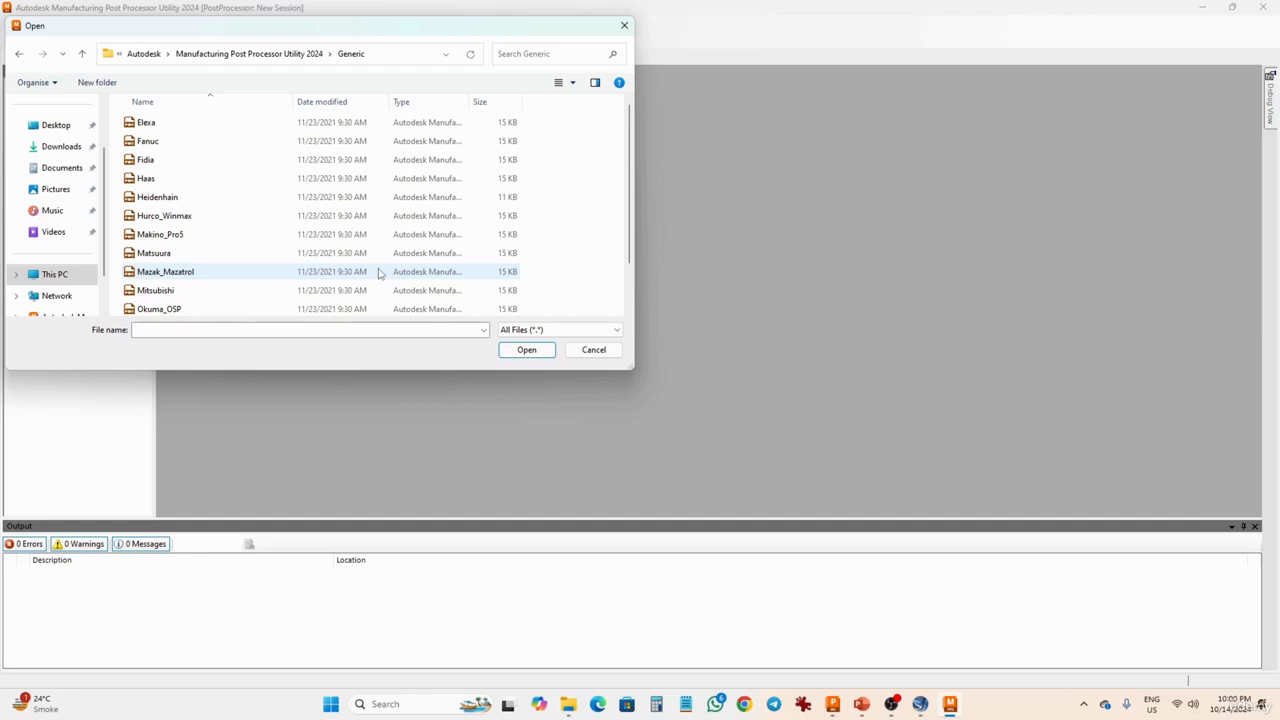
{"action": "scroll", "coordinate": [622, 232], "scroll_direction": "down", "scroll_amount": 1}
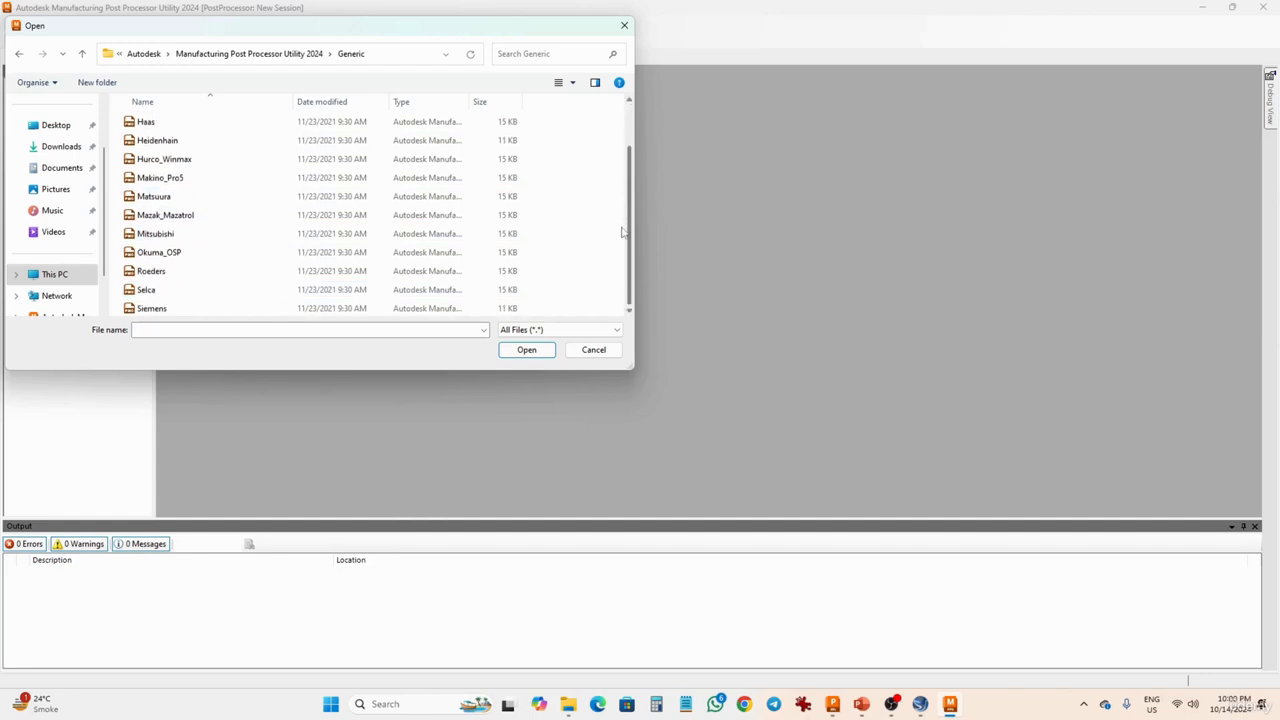
{"action": "scroll", "coordinate": [624, 207], "scroll_direction": "up", "scroll_amount": 1}
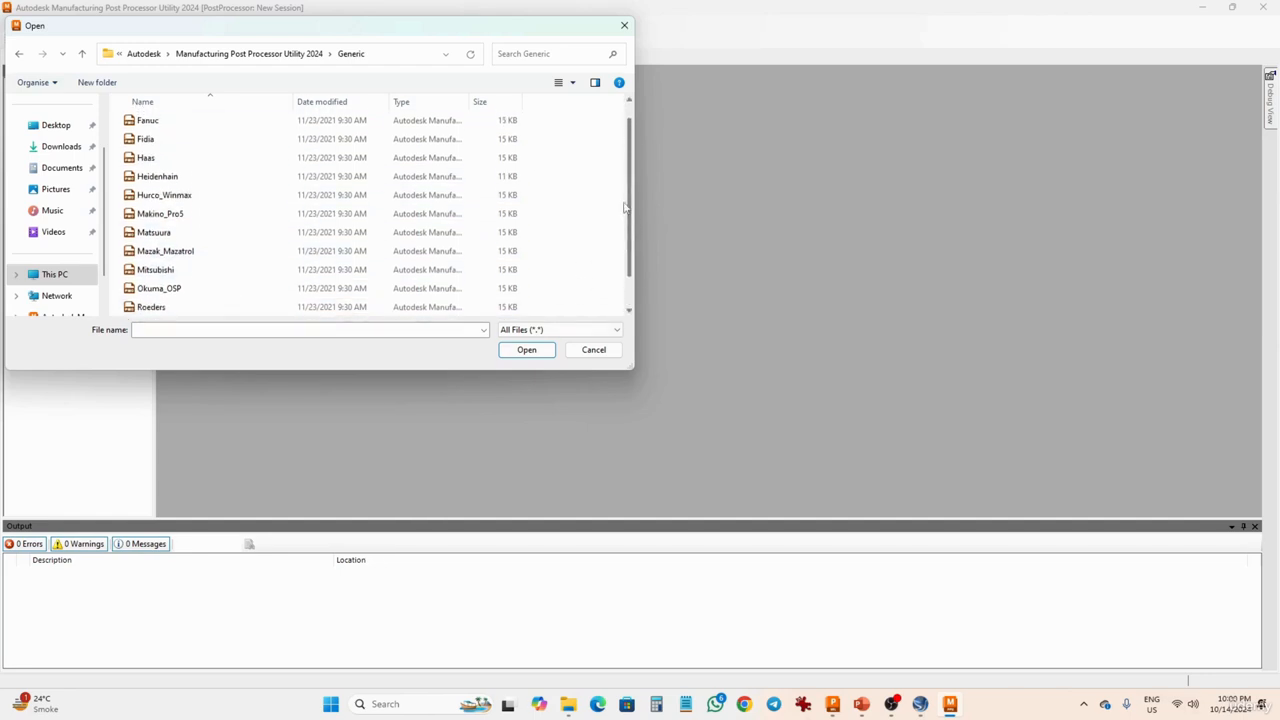
{"action": "scroll", "coordinate": [624, 207], "scroll_direction": "up", "scroll_amount": 1}
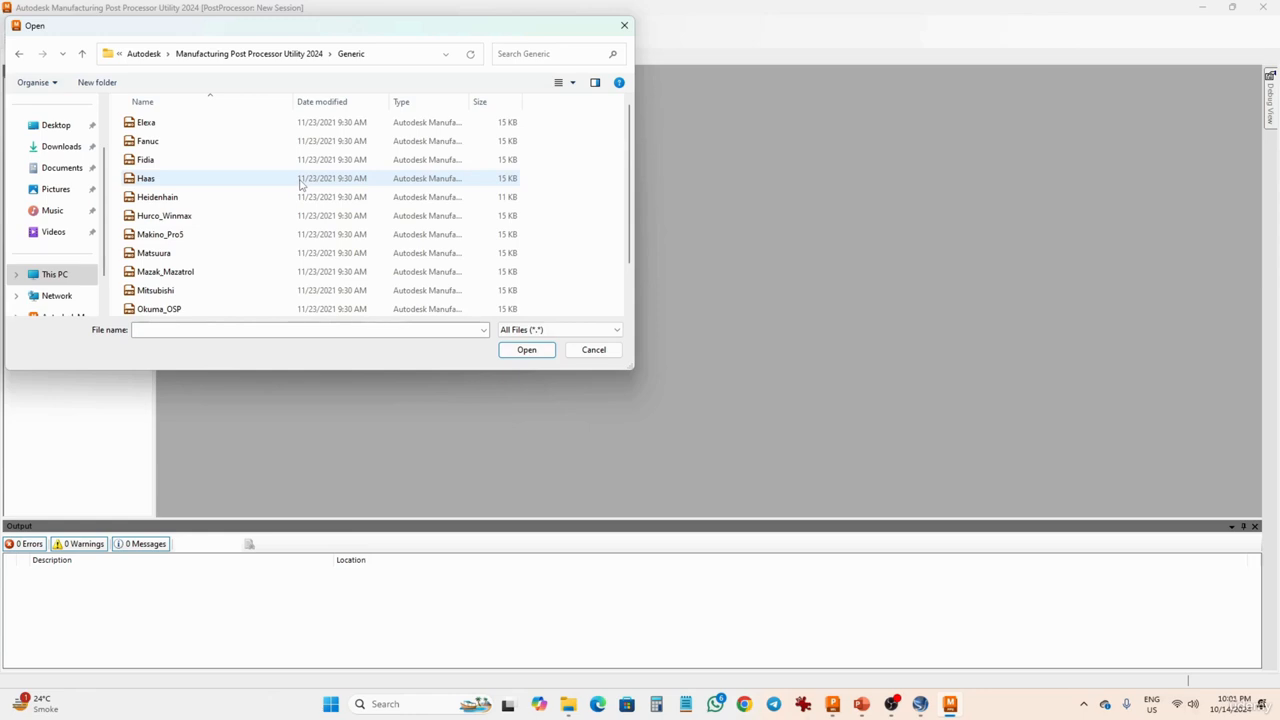
- Duplicate the Fanuc option file within the Generic folder
{"action": "left_click", "coordinate": [157, 144]}
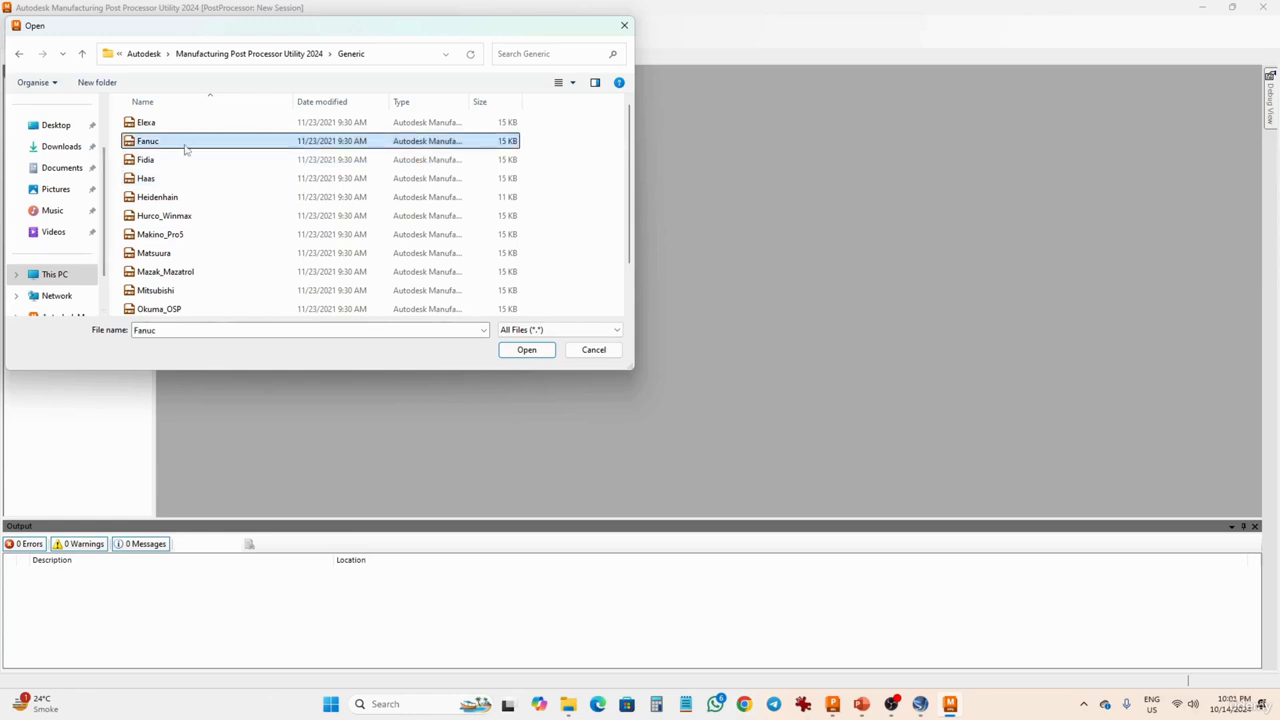
{"action": "mouse_move", "coordinate": [181, 146]}
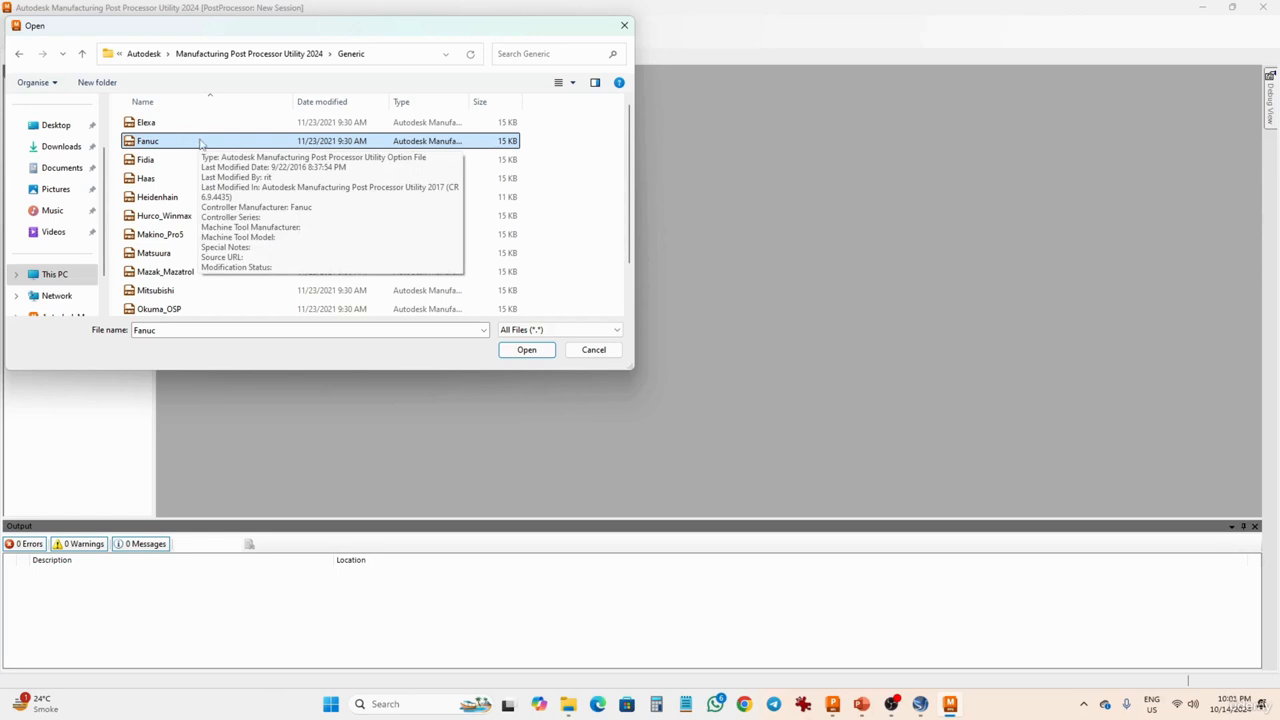
{"action": "right_click", "coordinate": [200, 142]}
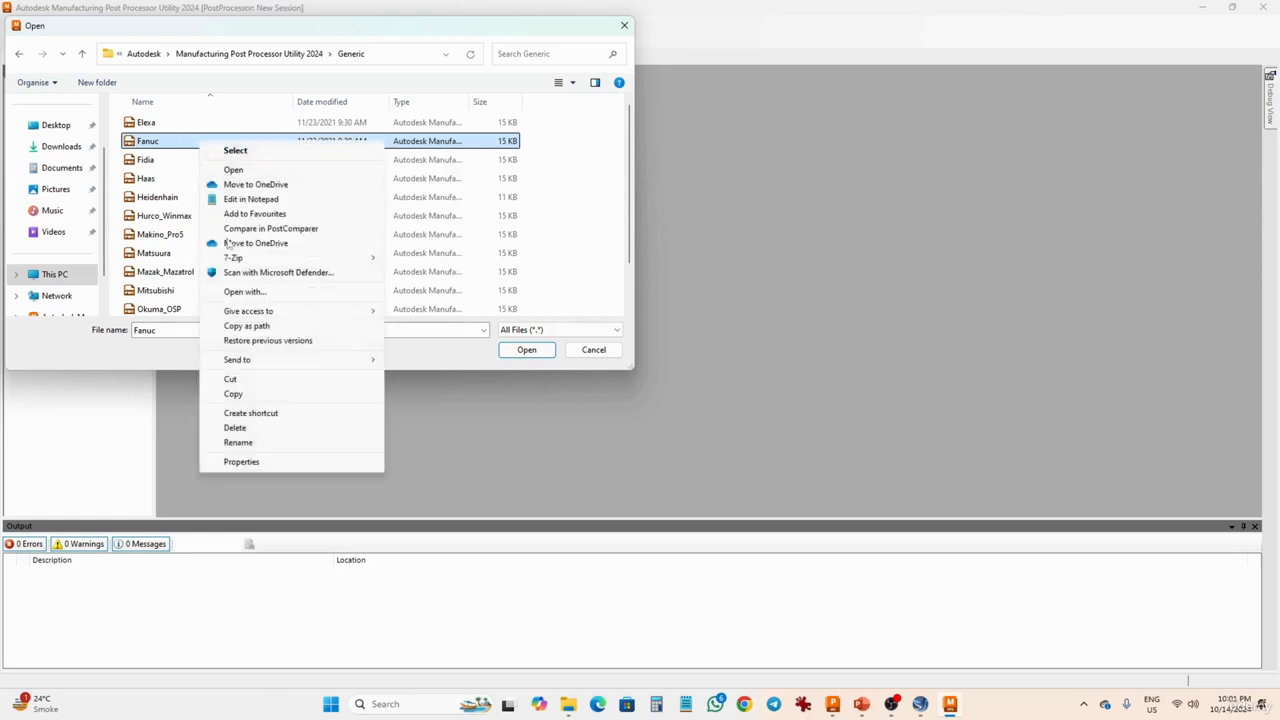
{"action": "left_click", "coordinate": [264, 396]}
{"action": "left_click", "coordinate": [590, 292]}
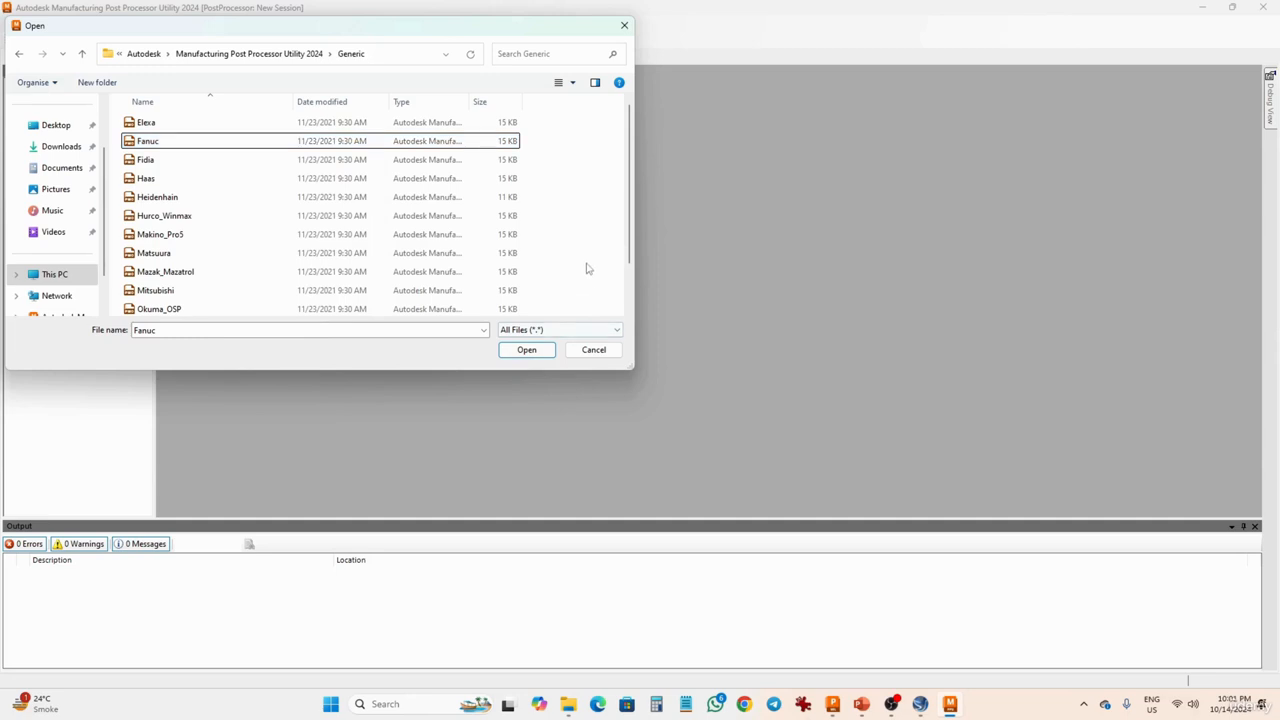
{"action": "right_click", "coordinate": [588, 268]}
{"action": "left_click", "coordinate": [617, 335]}
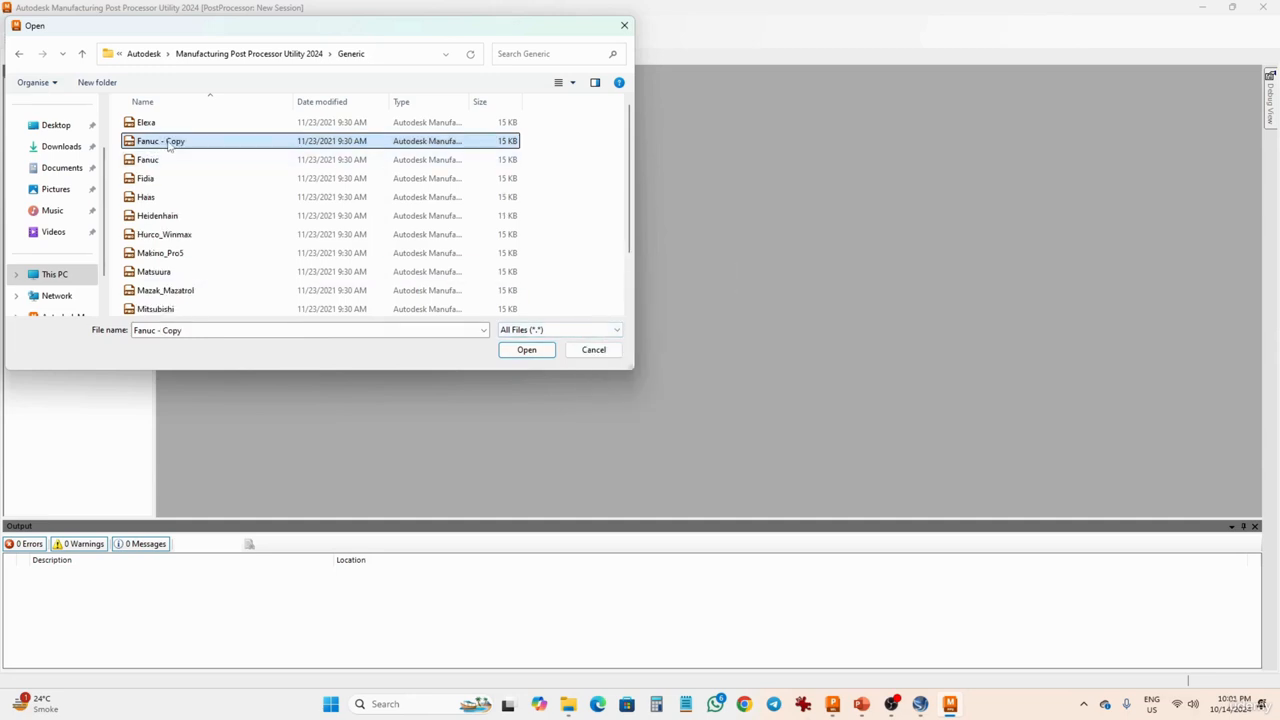
- Try to open Fanuc - Copy as a session, and open it as an option file in the Editor
{"action": "mouse_move", "coordinate": [169, 146]}
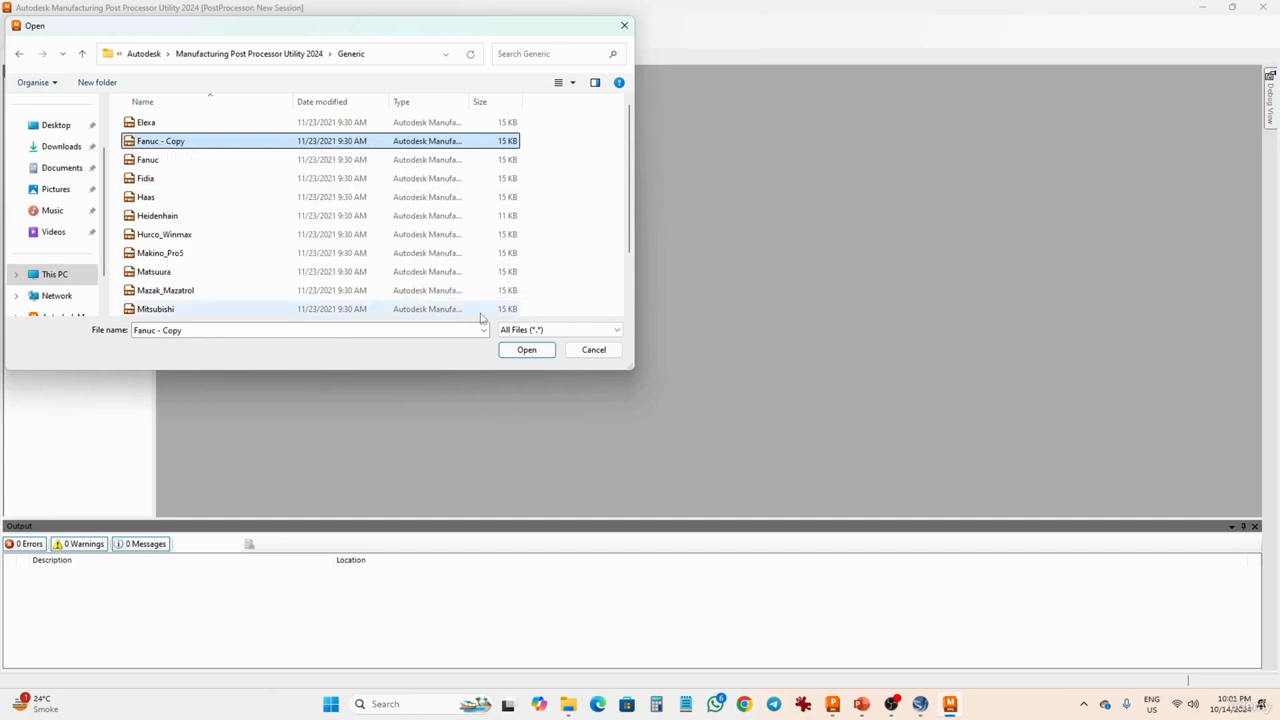
{"action": "left_click", "coordinate": [518, 352]}
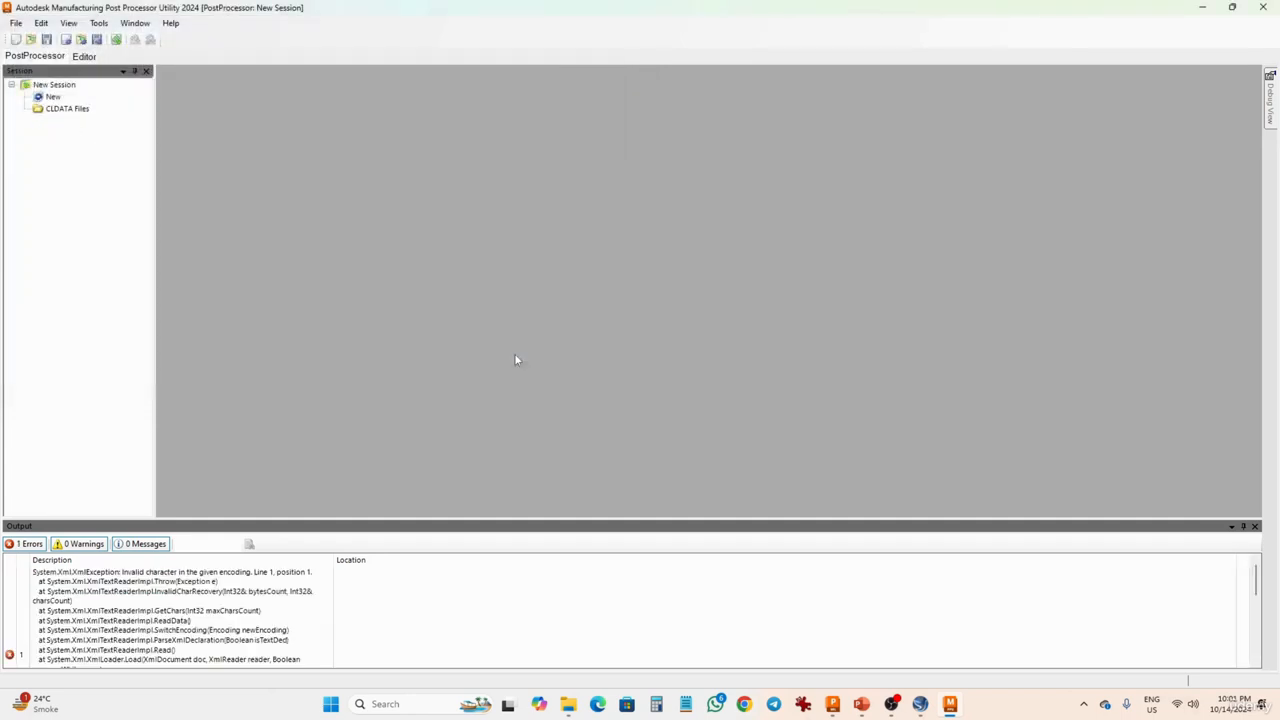
{"action": "left_click", "coordinate": [88, 57]}
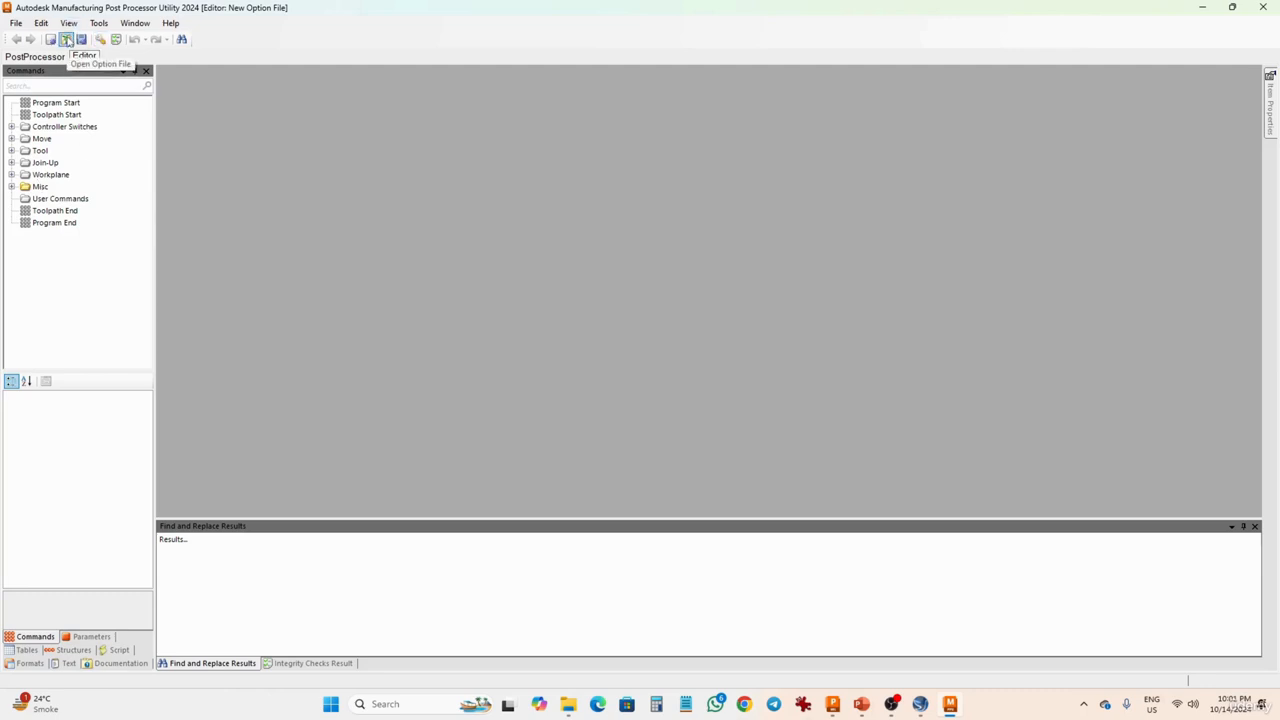
{"action": "left_click", "coordinate": [68, 41]}
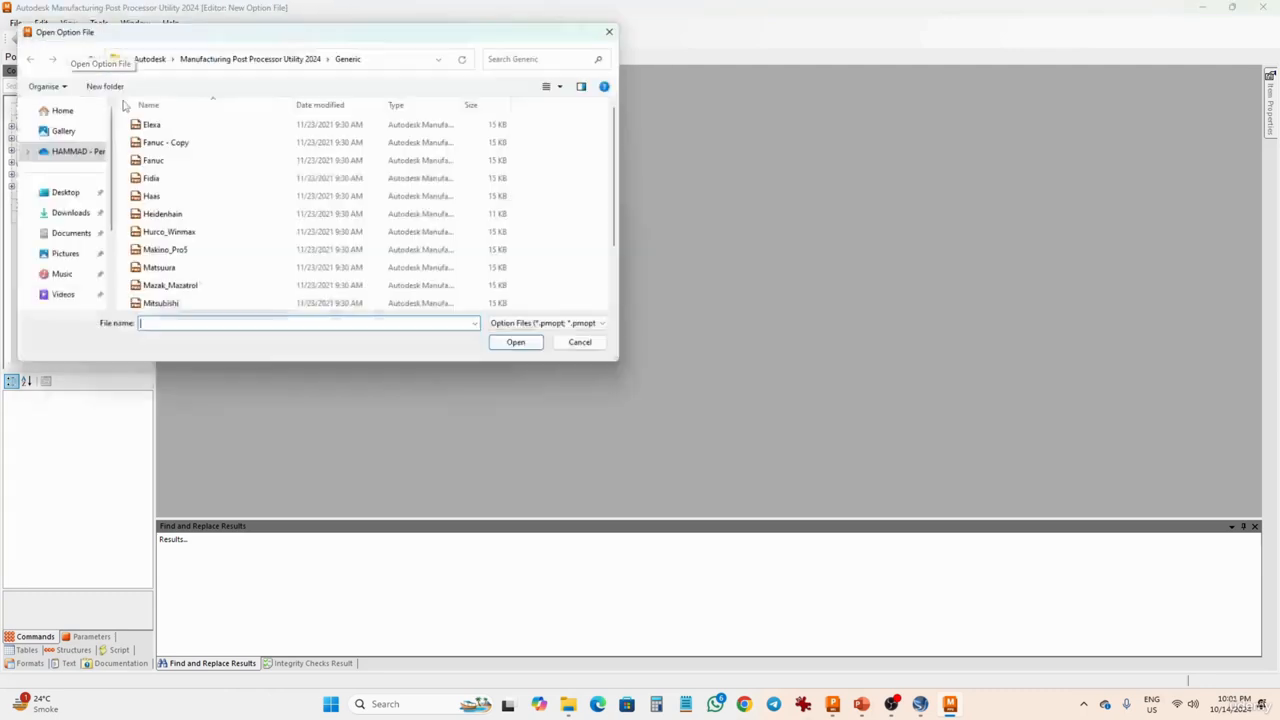
{"action": "left_click", "coordinate": [236, 142]}
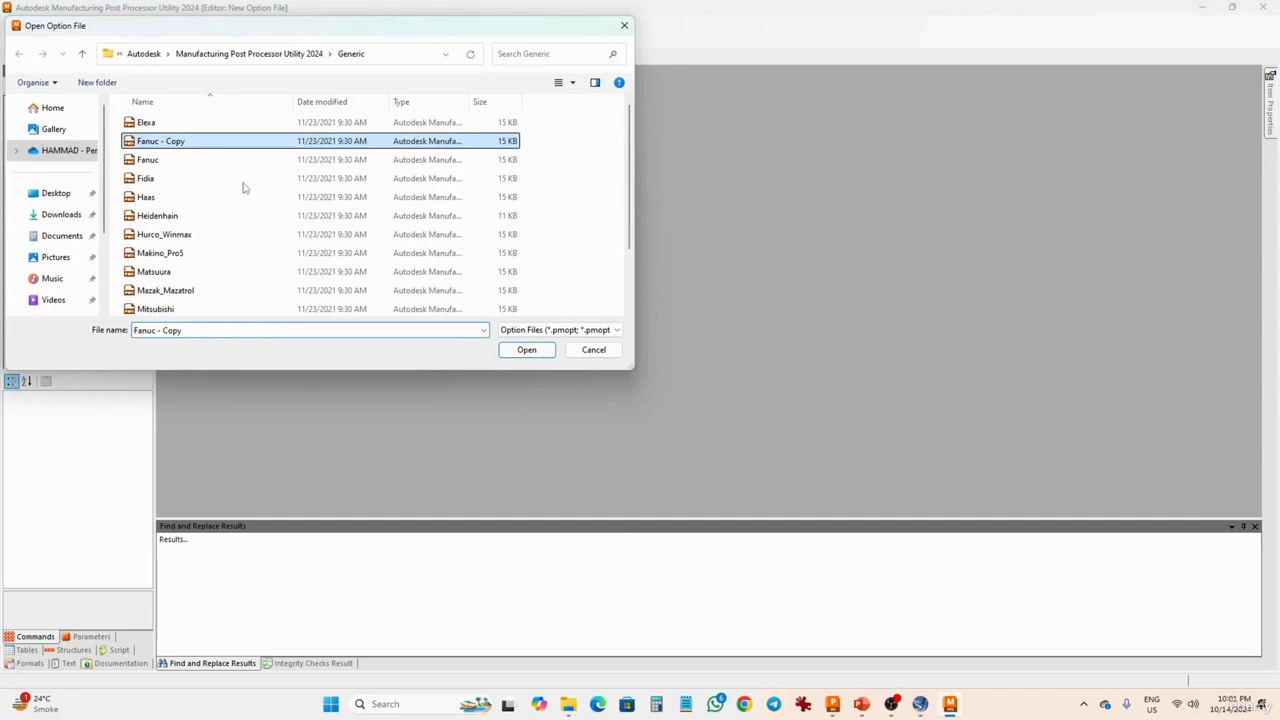
{"action": "left_click", "coordinate": [515, 350]}
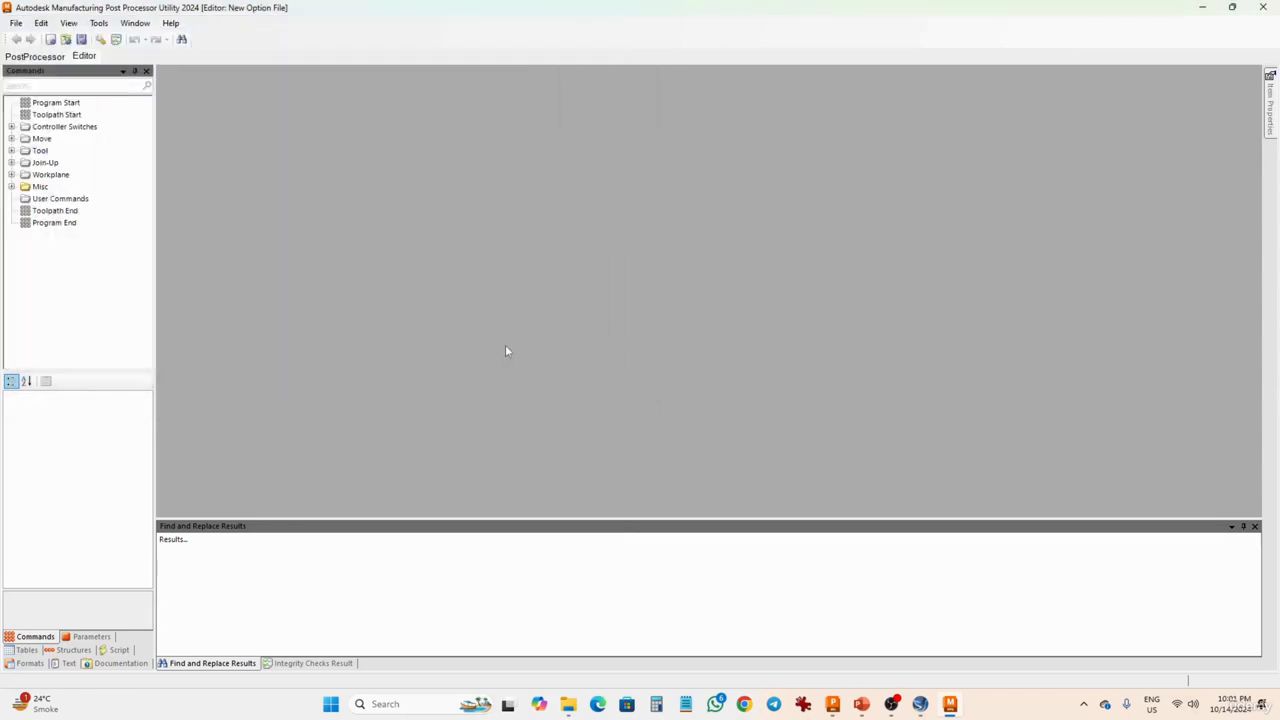
- Open the Program Start command's layout and check its first cell, %, against the program preview
{"action": "double_click", "coordinate": [56, 103]}
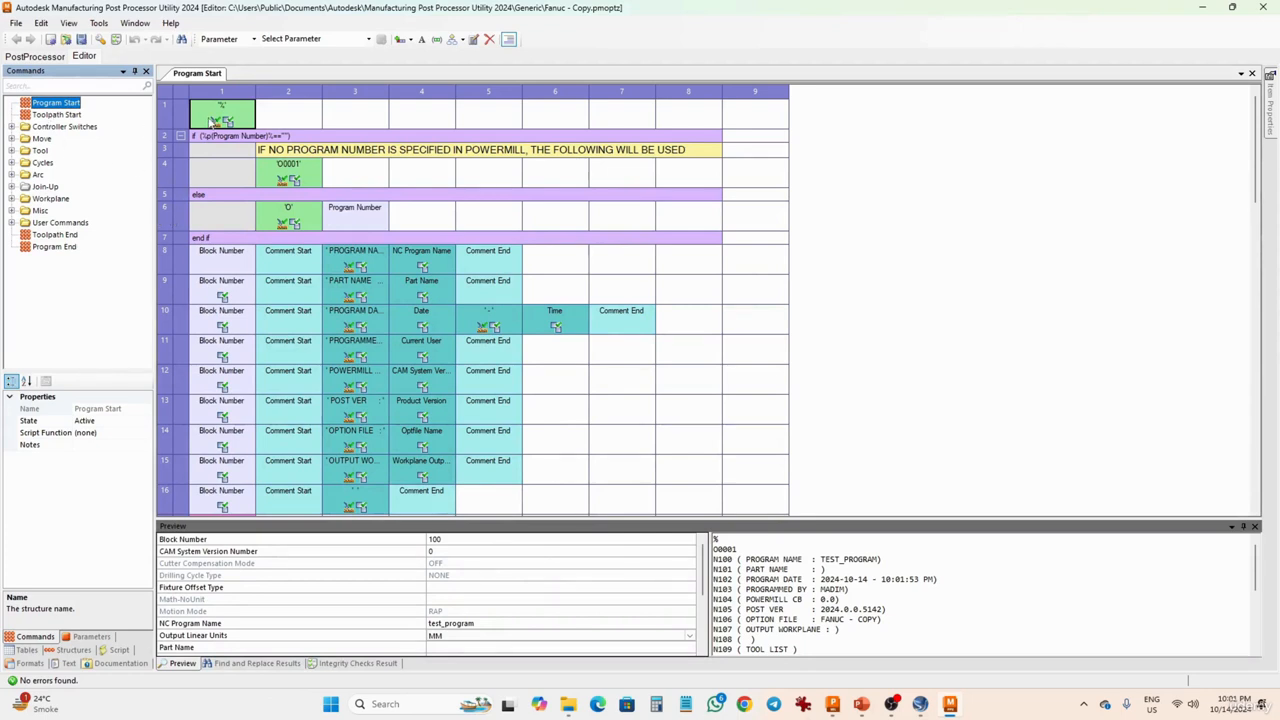
{"action": "left_click", "coordinate": [211, 124]}
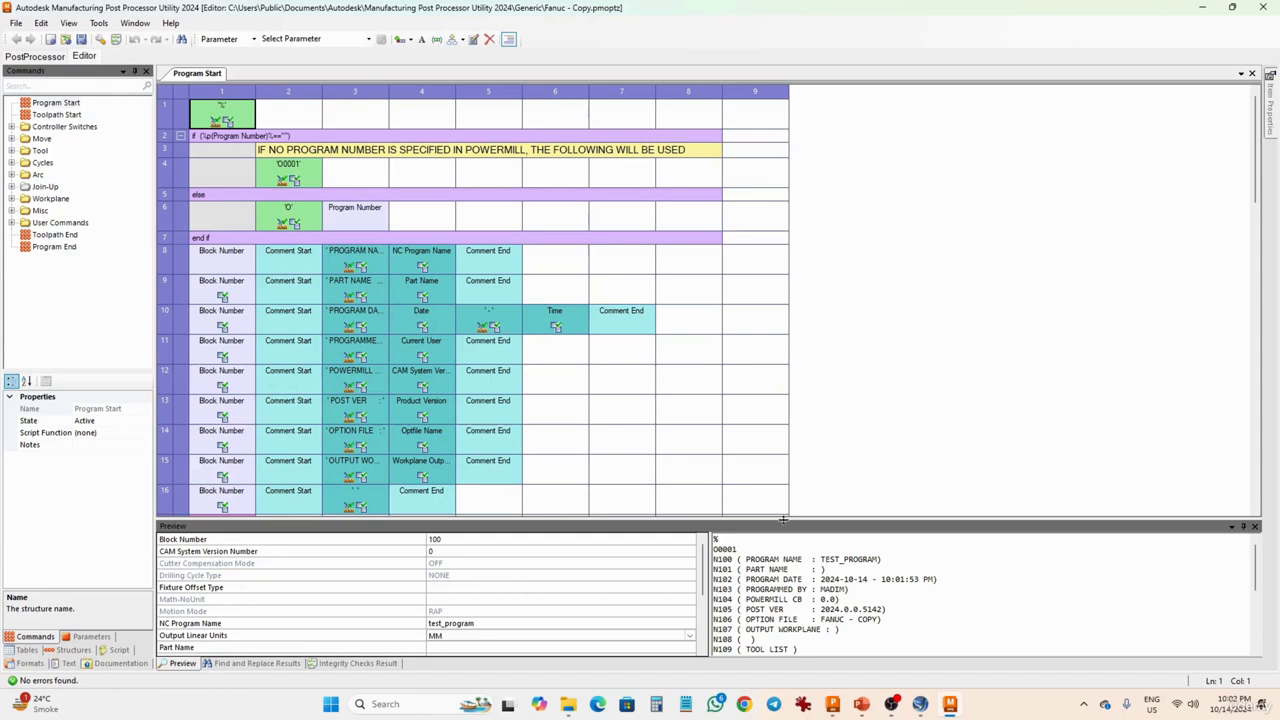
{"action": "left_click", "coordinate": [778, 561]}
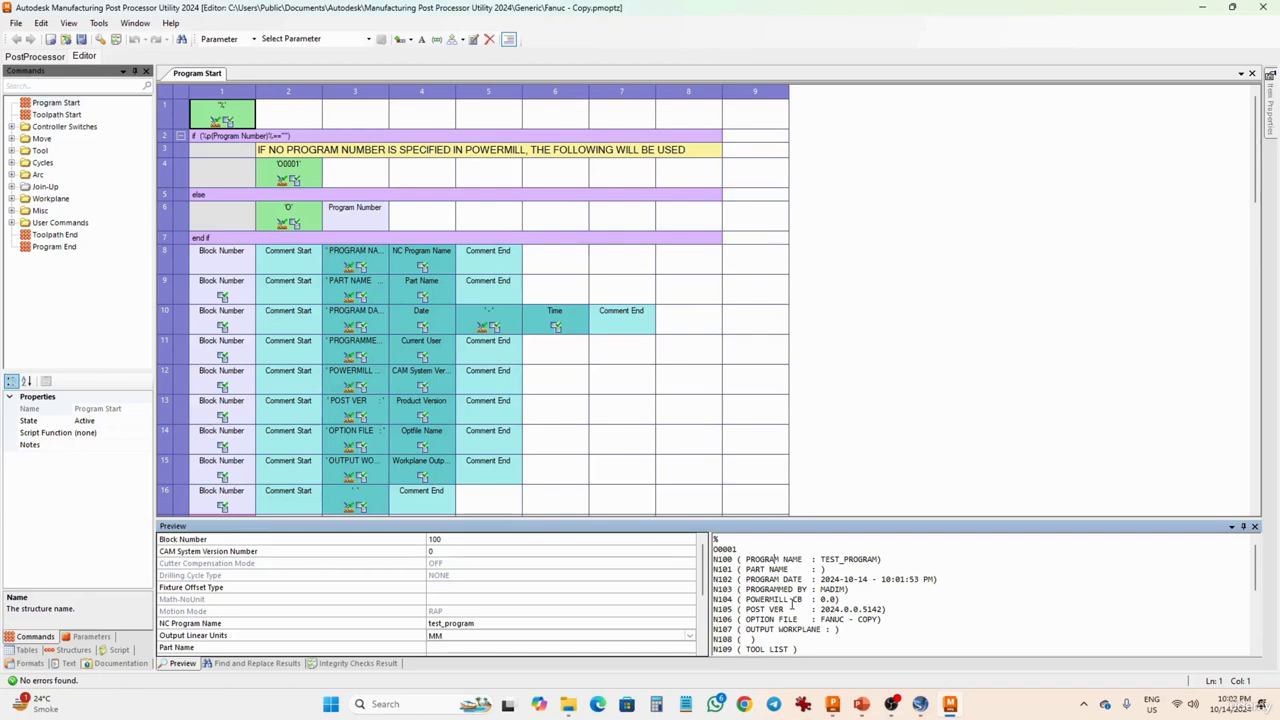
- Set the Program Start % cell's Output to Tape to Never, and restore it to Always
{"action": "right_click", "coordinate": [220, 113]}
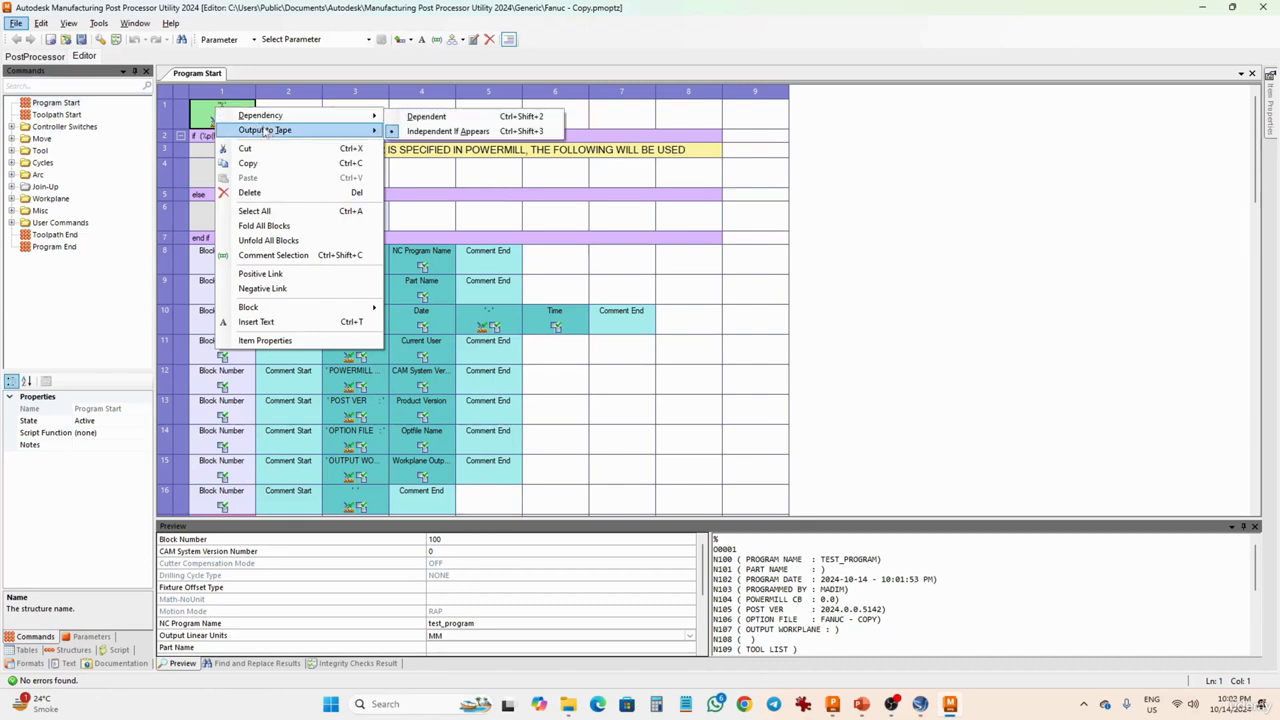
{"action": "mouse_move", "coordinate": [276, 131]}
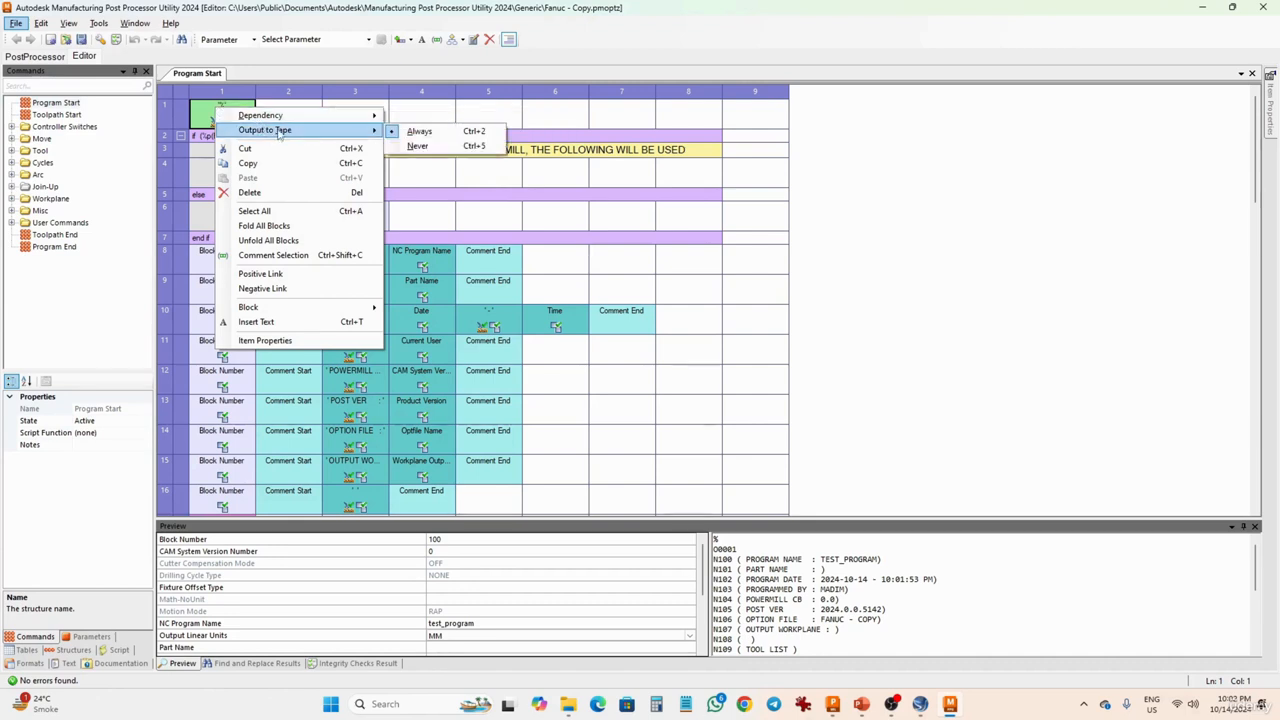
{"action": "left_click", "coordinate": [412, 147]}
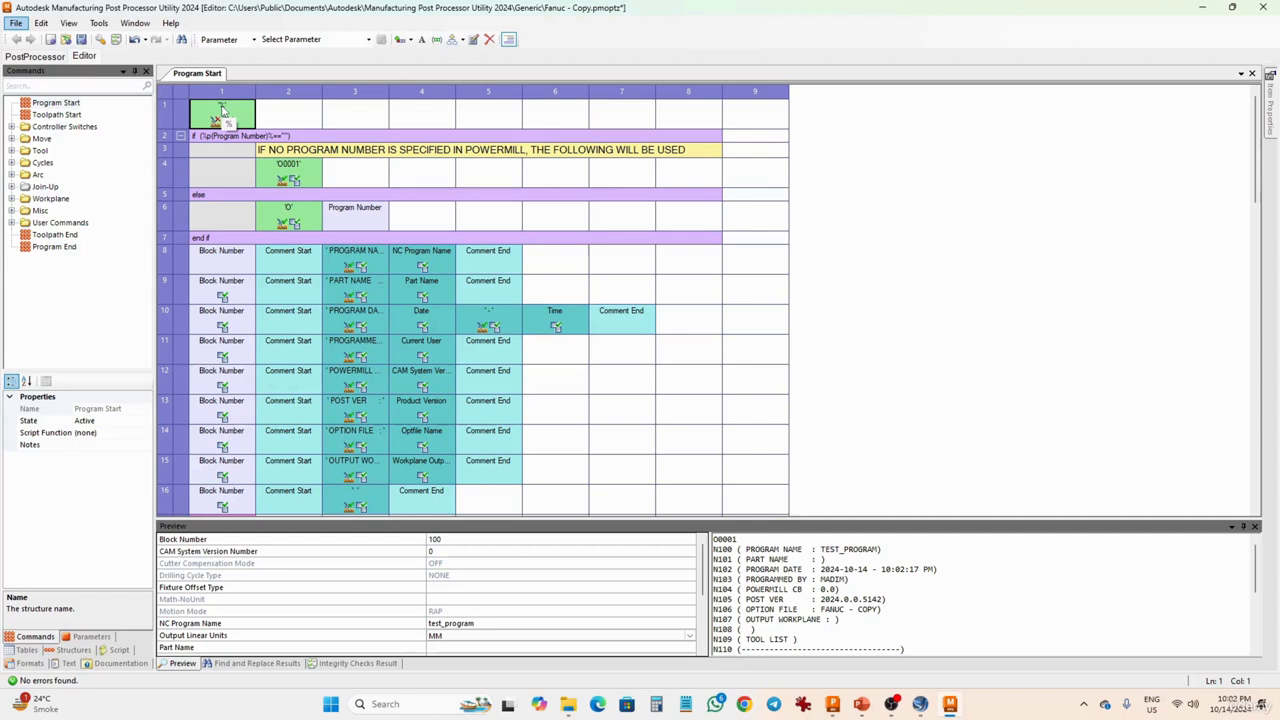
{"action": "right_click", "coordinate": [222, 110]}
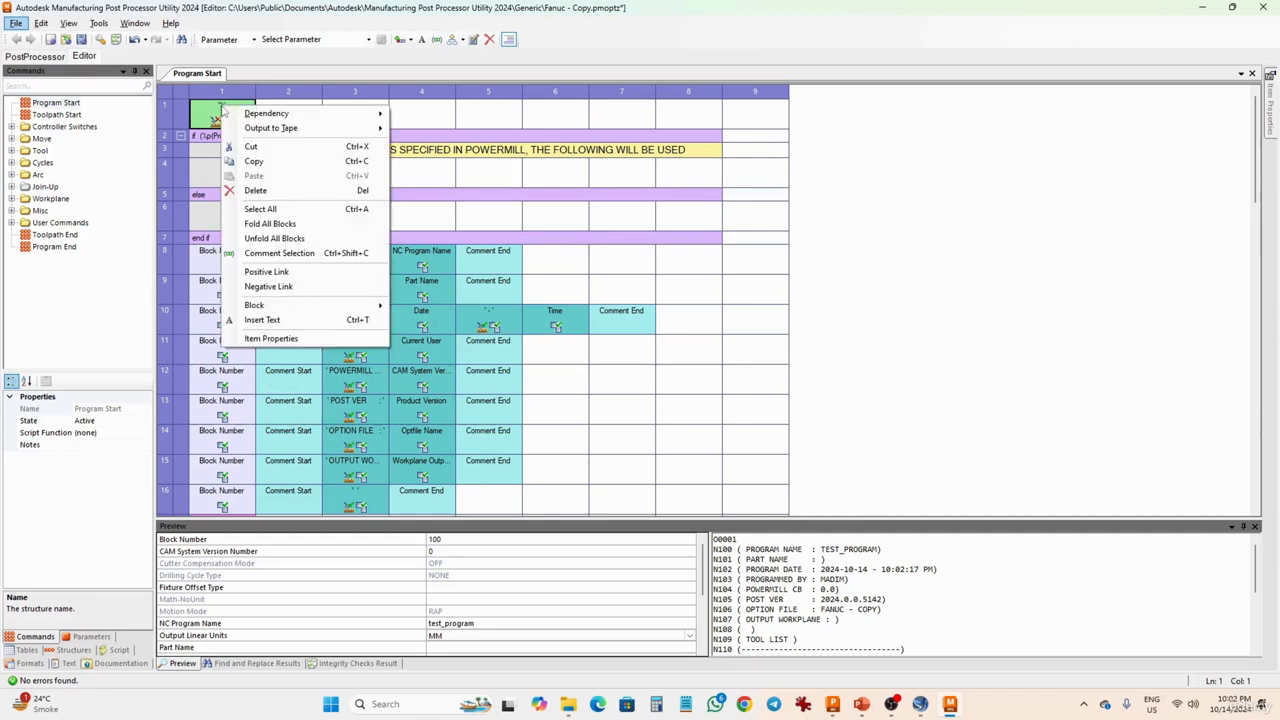
{"action": "mouse_move", "coordinate": [272, 128]}
{"action": "left_click", "coordinate": [416, 130]}
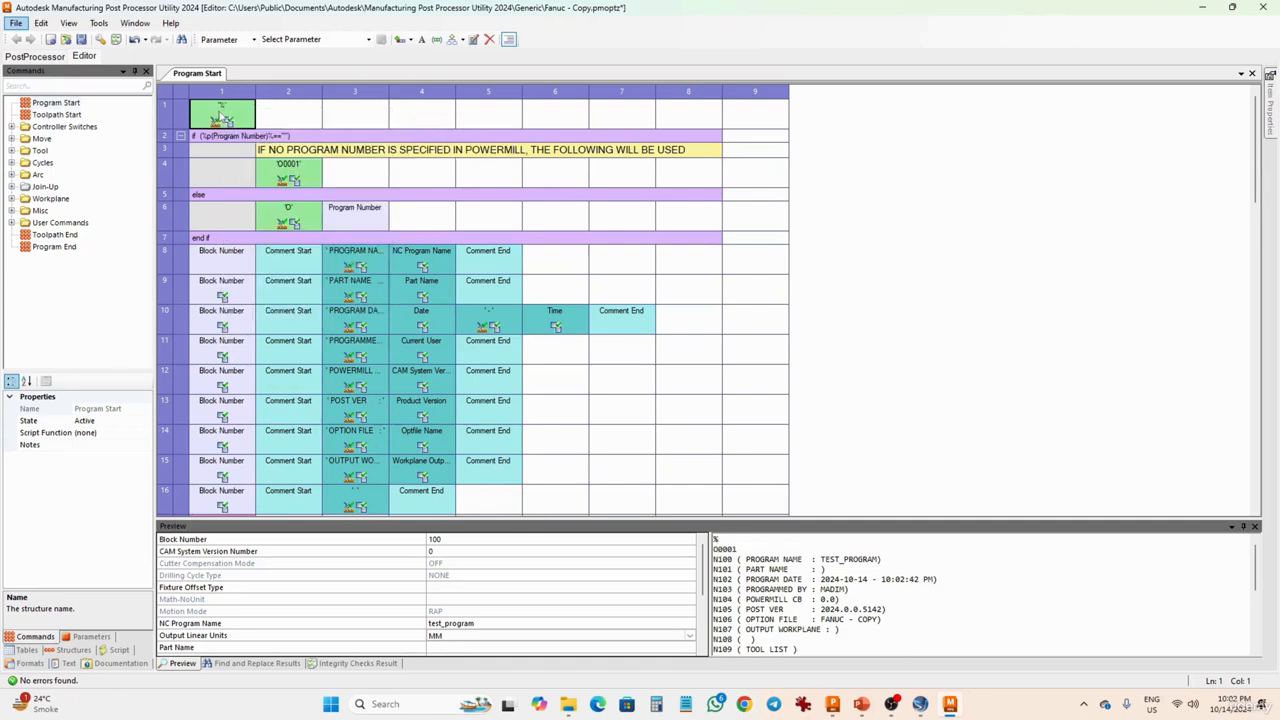
- Set Output to Tape to Never for the % cell in row 1 of Program Start
{"action": "right_click", "coordinate": [222, 116]}
{"action": "mouse_move", "coordinate": [272, 130]}
{"action": "left_click", "coordinate": [425, 146]}
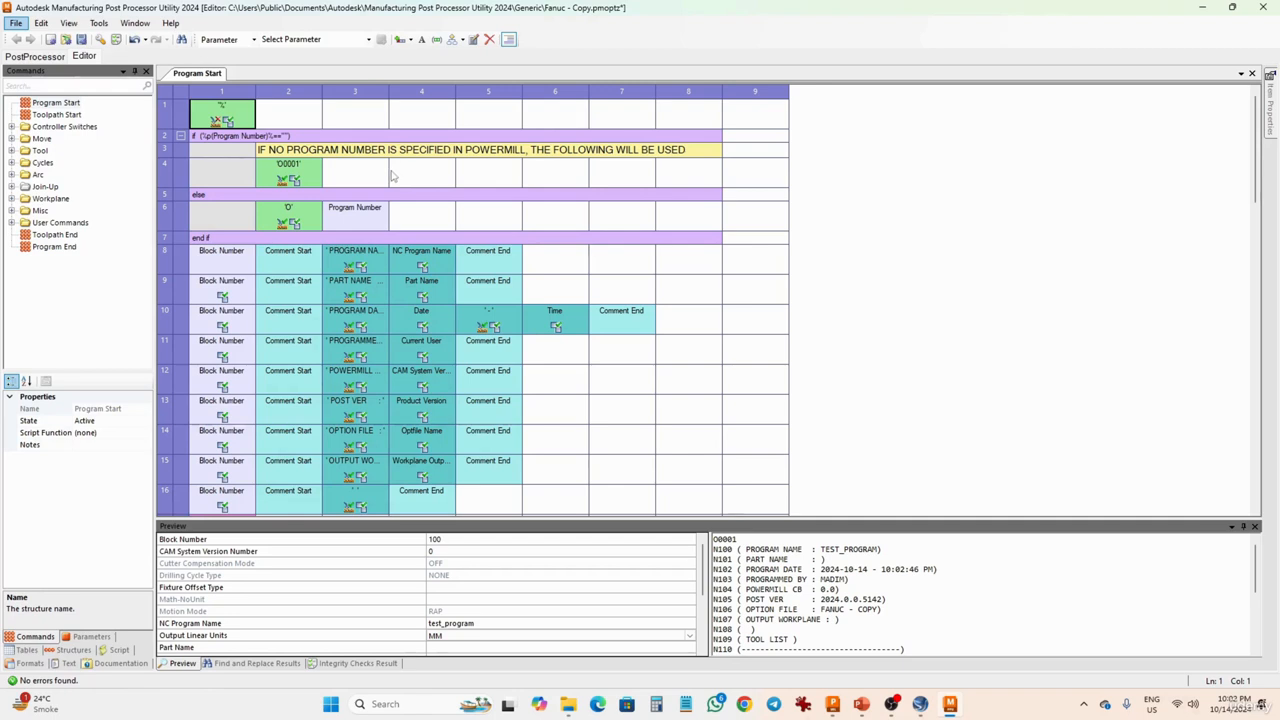
- Examine the program number condition in Program Start, including its O0001 and O cells
{"action": "left_click", "coordinate": [314, 139]}
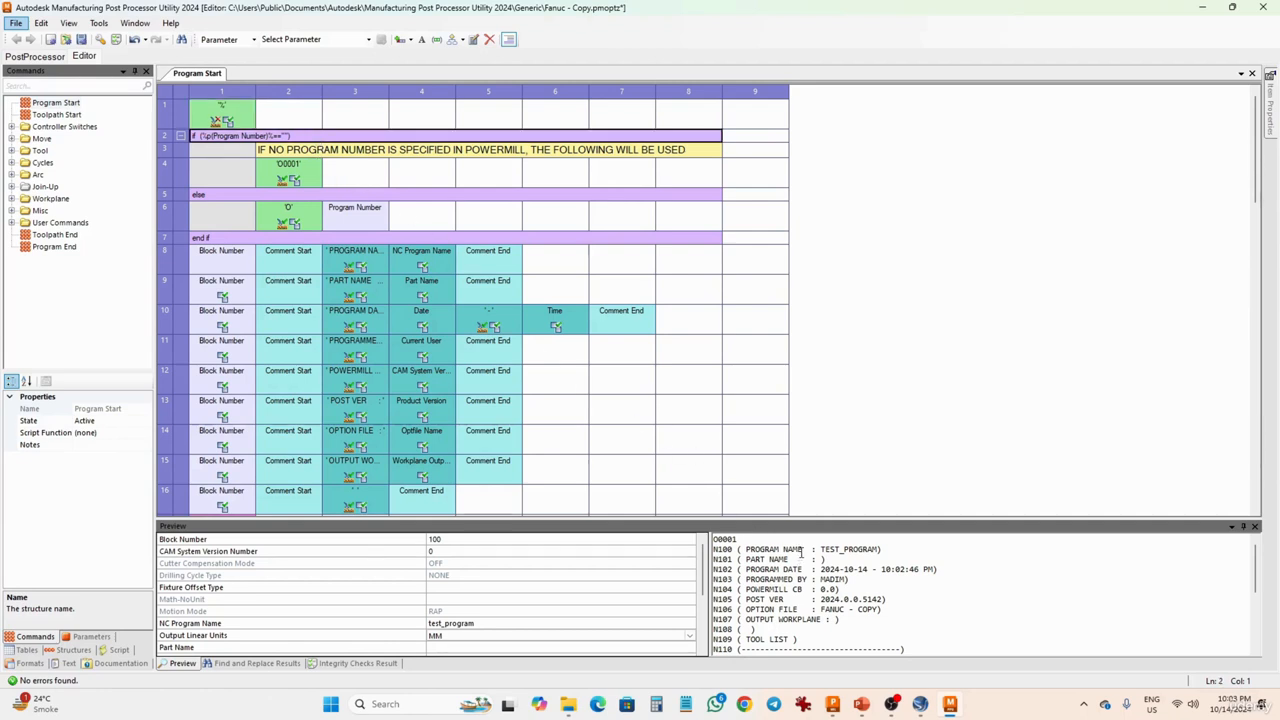
{"action": "left_click", "coordinate": [295, 178]}
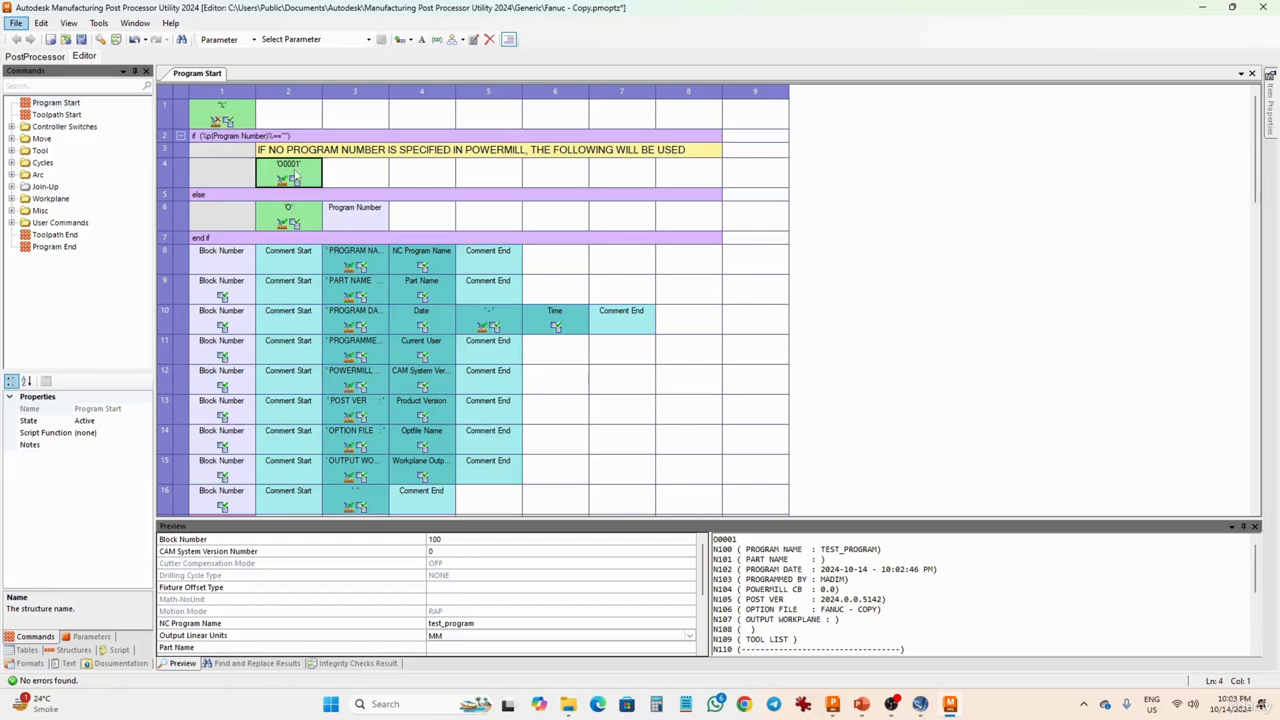
{"action": "left_click", "coordinate": [309, 228]}
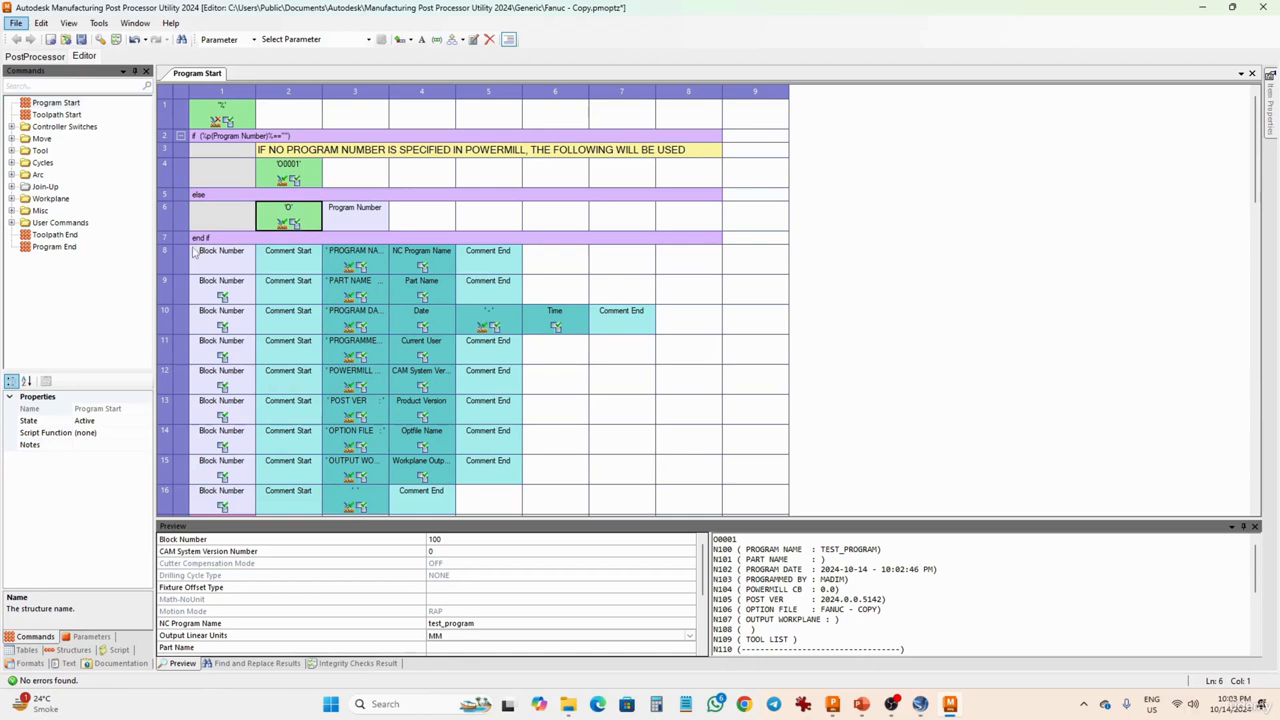
- Set Output to Tape to Never for all items in Program Start rows 8 to 16, from PROGRAM NAME through the blank comment
{"action": "left_click", "coordinate": [225, 270]}
{"action": "left_click_drag", "start_coordinate": [351, 272], "coordinate": [552, 294]}
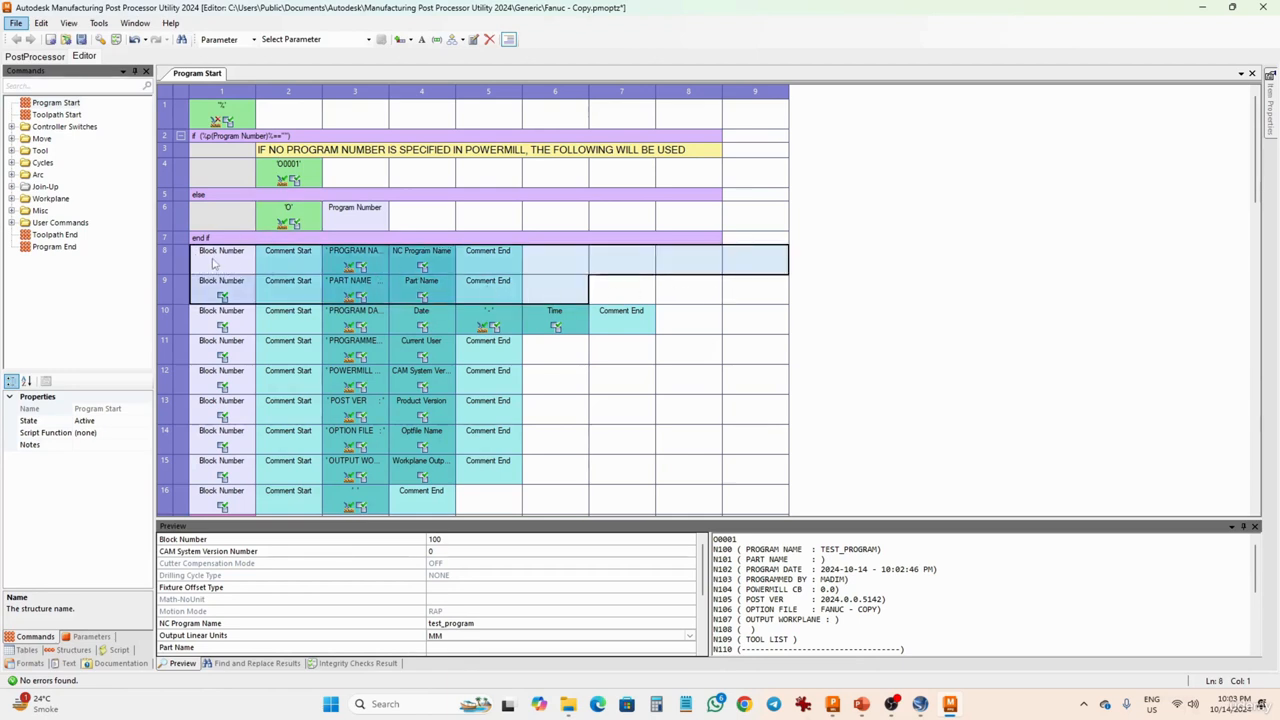
{"action": "left_click", "coordinate": [604, 296]}
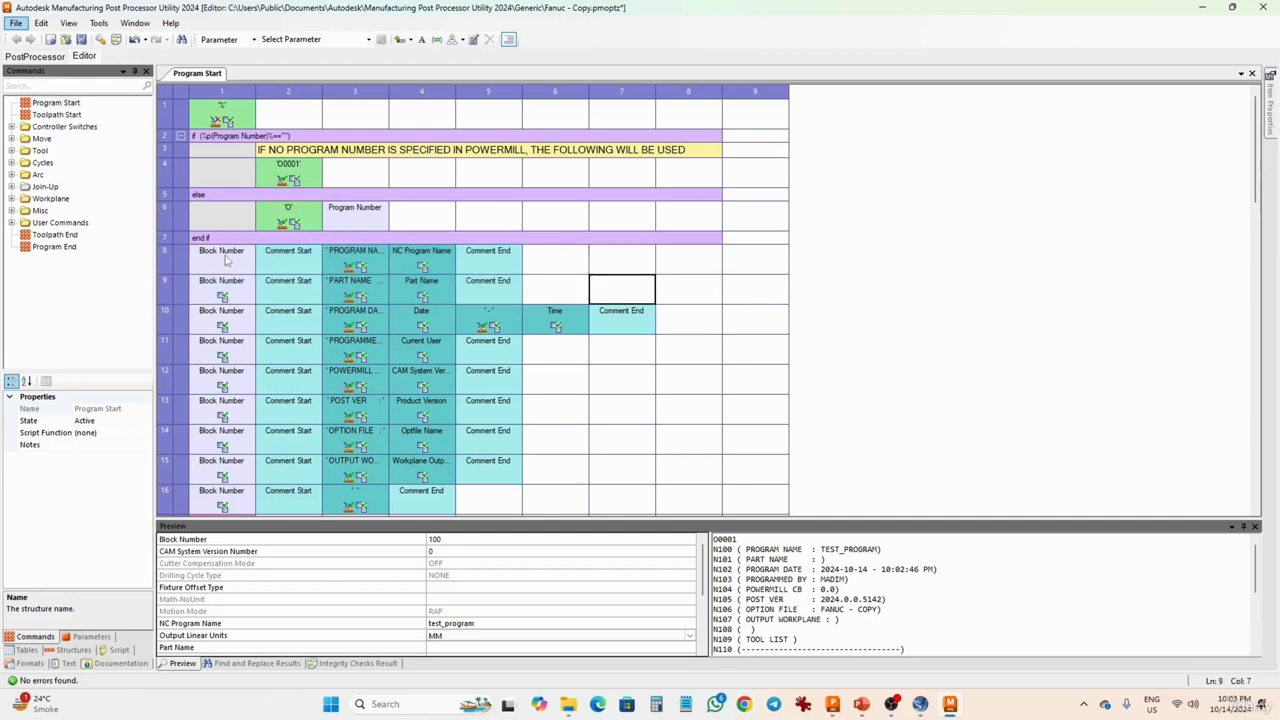
{"action": "left_click_drag", "start_coordinate": [225, 262], "coordinate": [743, 422]}
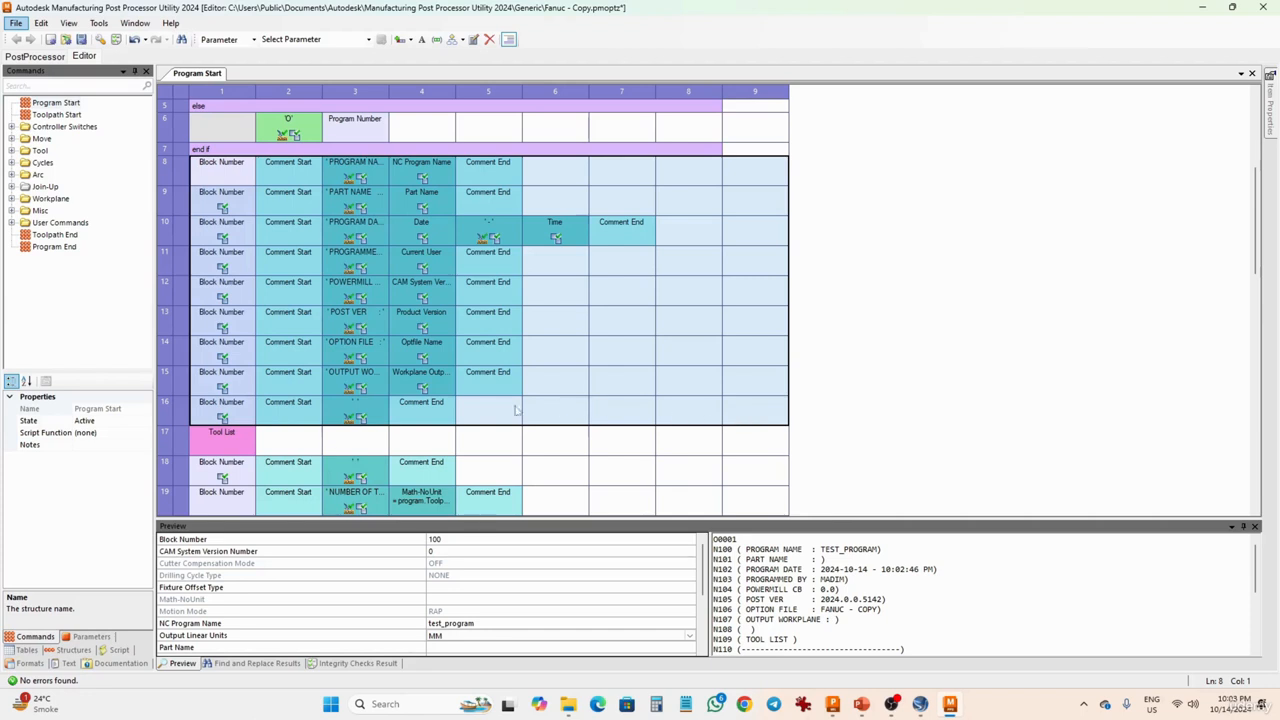
{"action": "right_click", "coordinate": [483, 405]}
{"action": "mouse_move", "coordinate": [550, 421]}
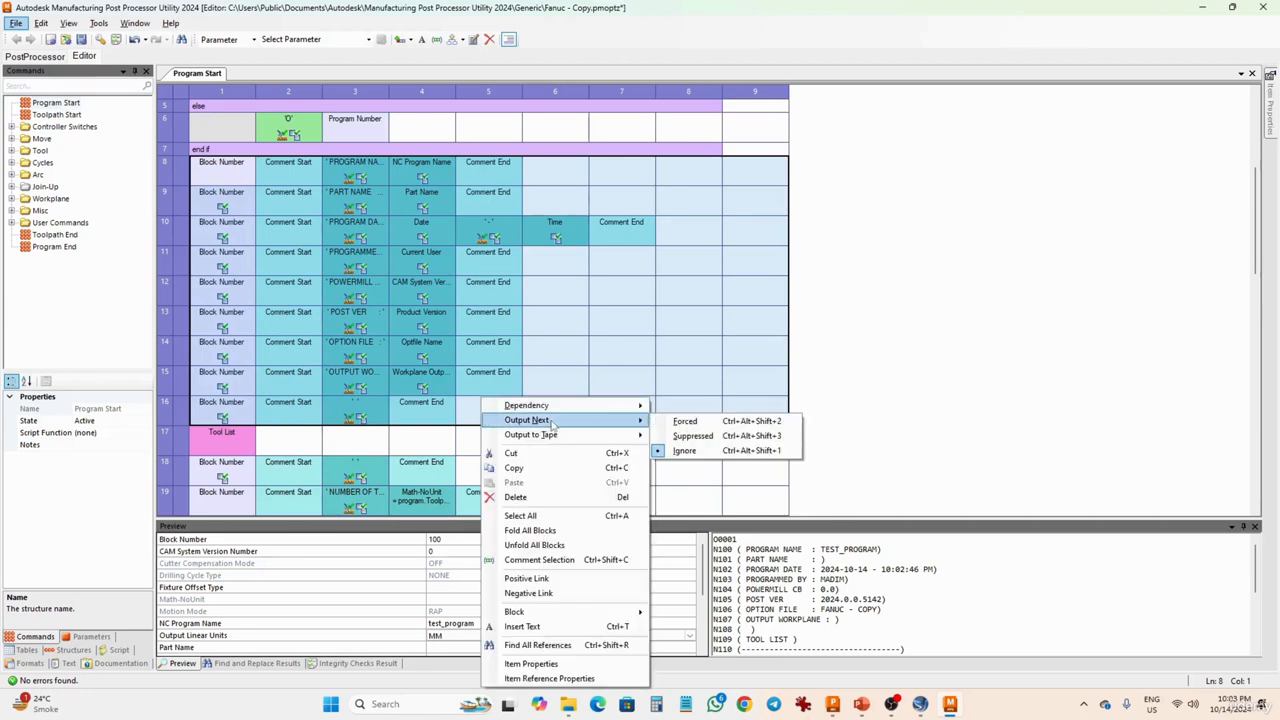
{"action": "mouse_move", "coordinate": [580, 437]}
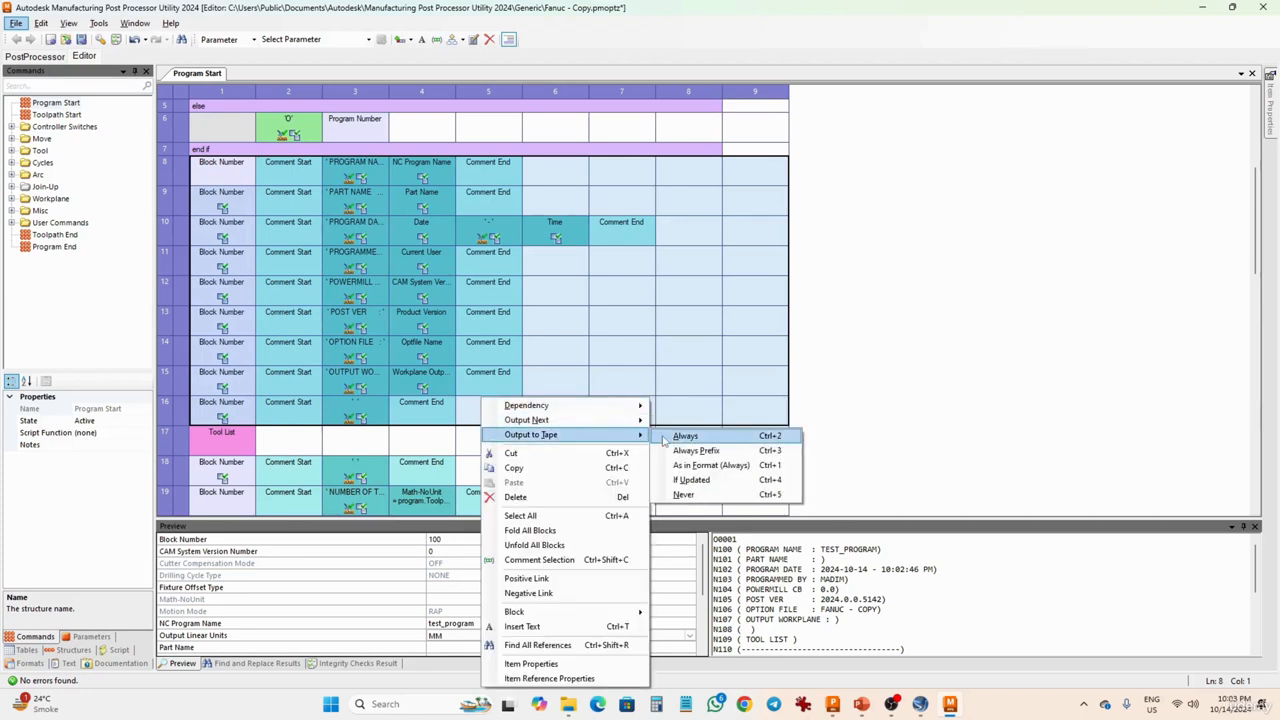
{"action": "left_click", "coordinate": [686, 495]}
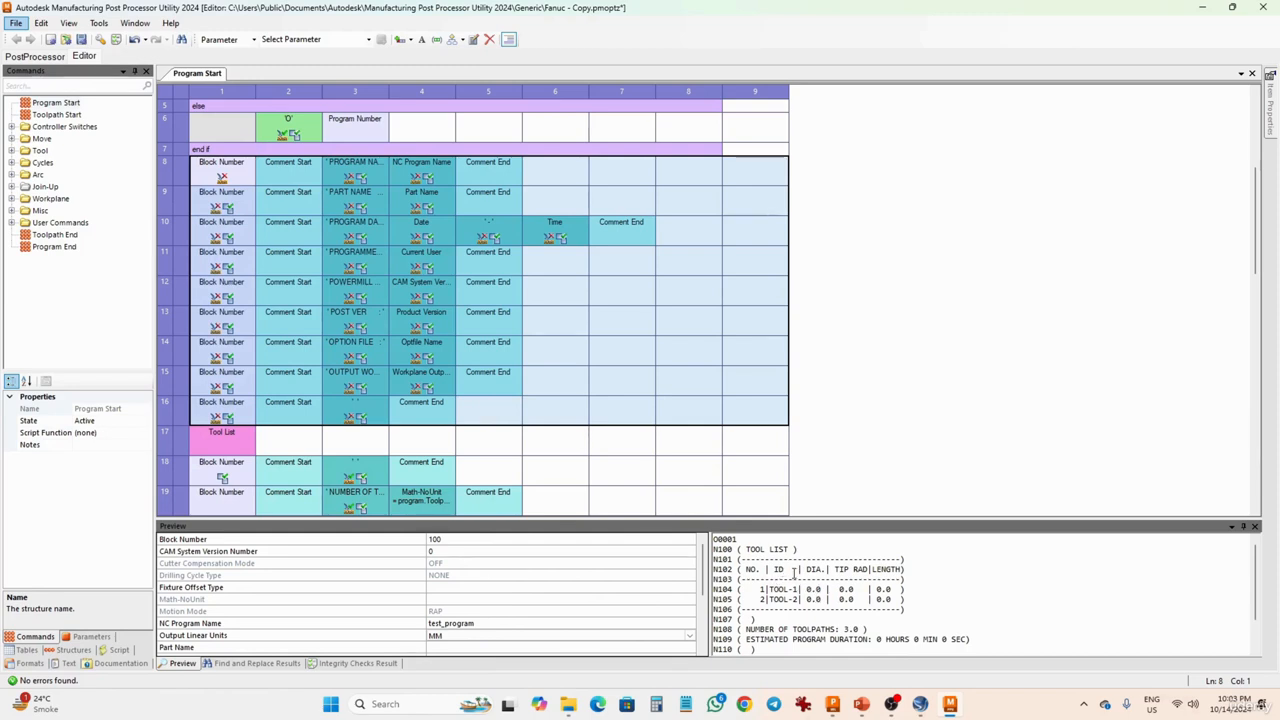
{"action": "scroll", "coordinate": [392, 412], "scroll_direction": "up", "scroll_amount": 3}
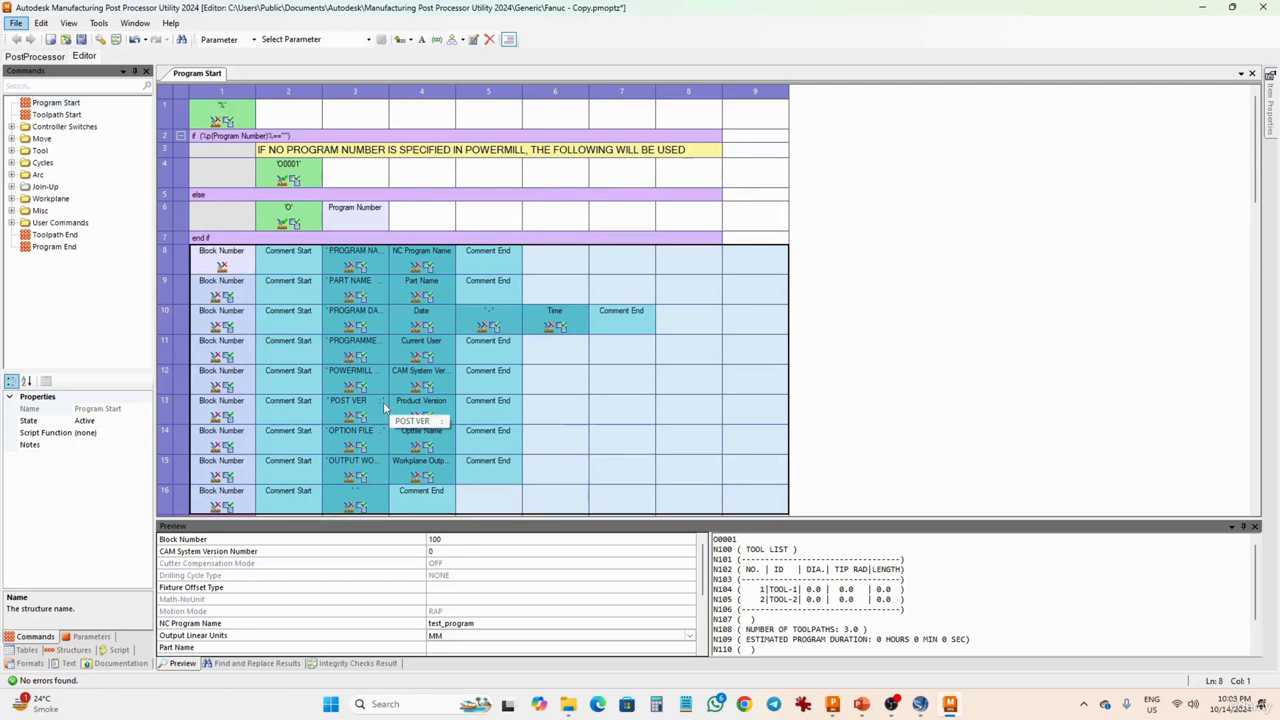
{"action": "scroll", "coordinate": [384, 407], "scroll_direction": "down", "scroll_amount": 5}
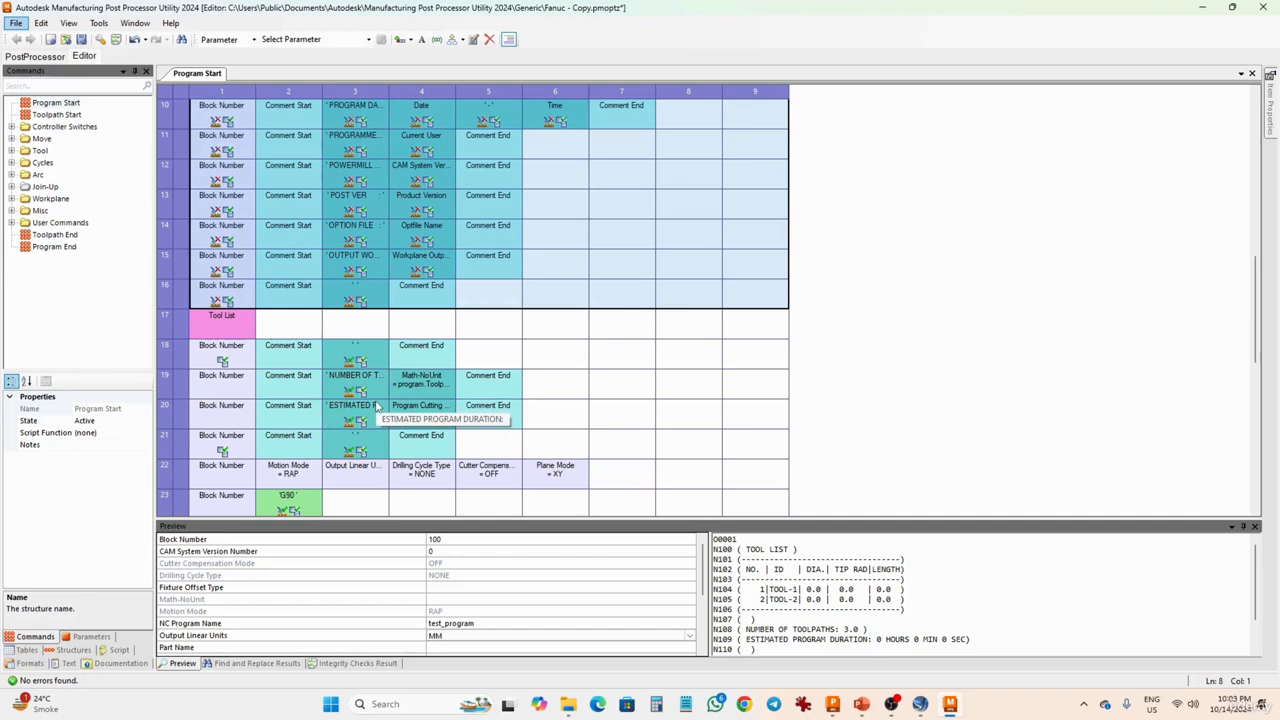
- Examine the layouts of the Move Linear and Move Rapid commands in the Move group
{"action": "left_click", "coordinate": [66, 318]}
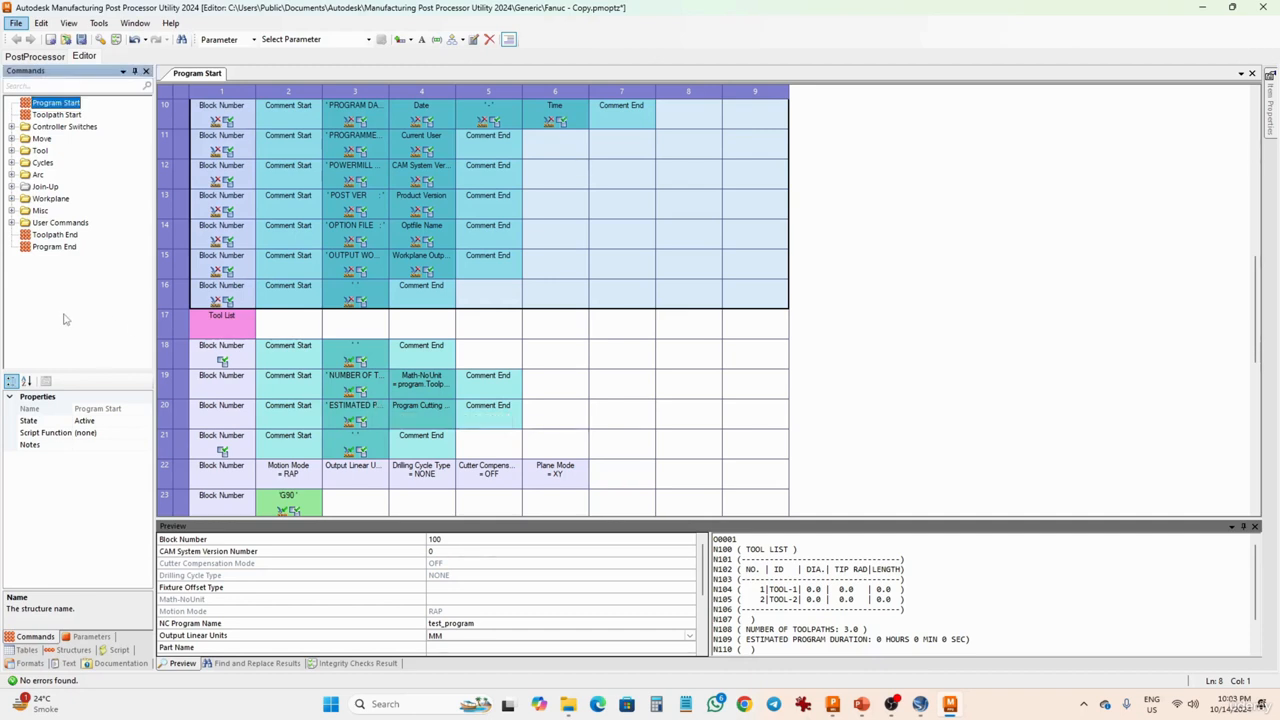
{"action": "left_click", "coordinate": [12, 139]}
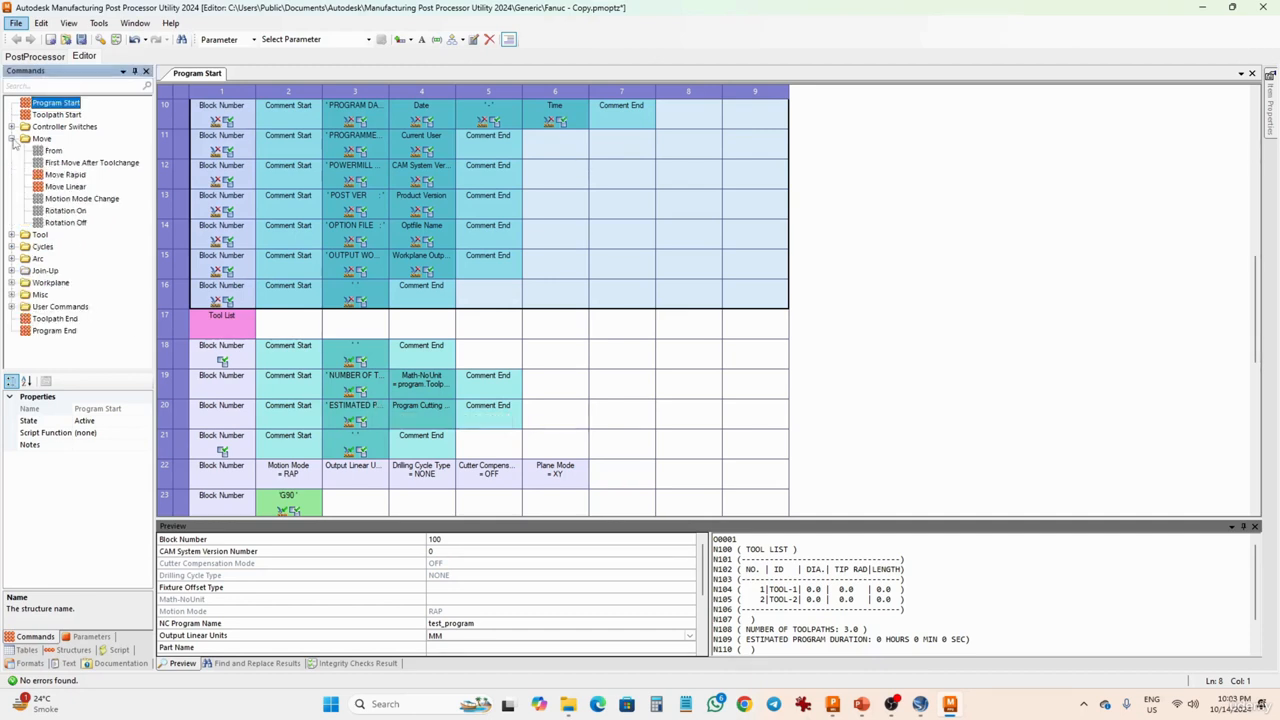
{"action": "left_click", "coordinate": [62, 176]}
{"action": "left_click", "coordinate": [61, 189]}
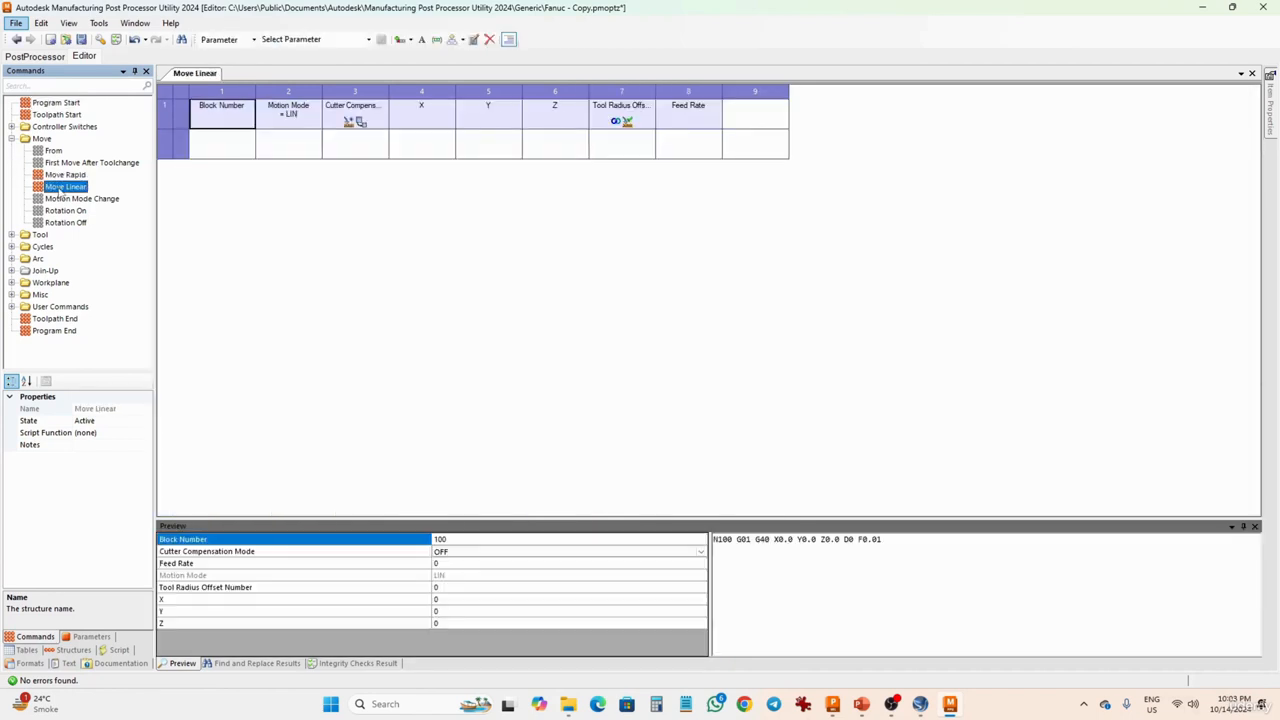
{"action": "left_click", "coordinate": [61, 176]}
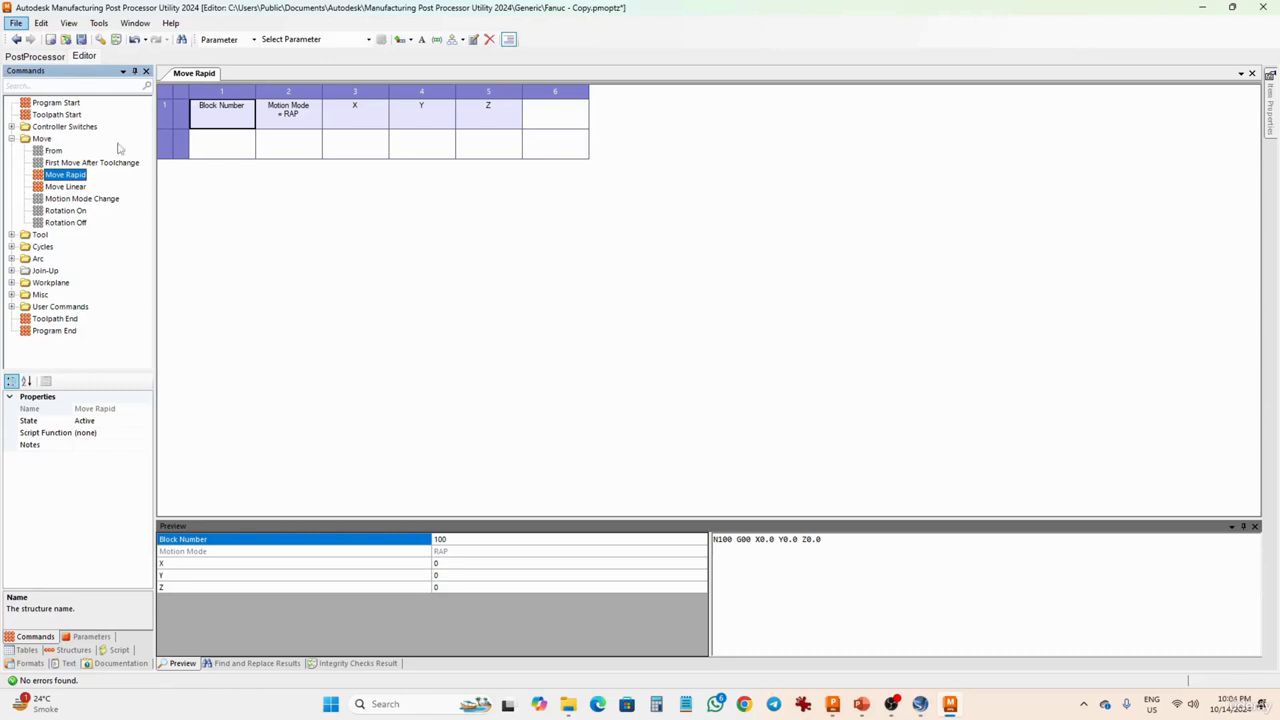
- Reopen Program Start and review its full program preview, from the tool list to the closing G-code blocks
{"action": "left_click", "coordinate": [54, 103]}
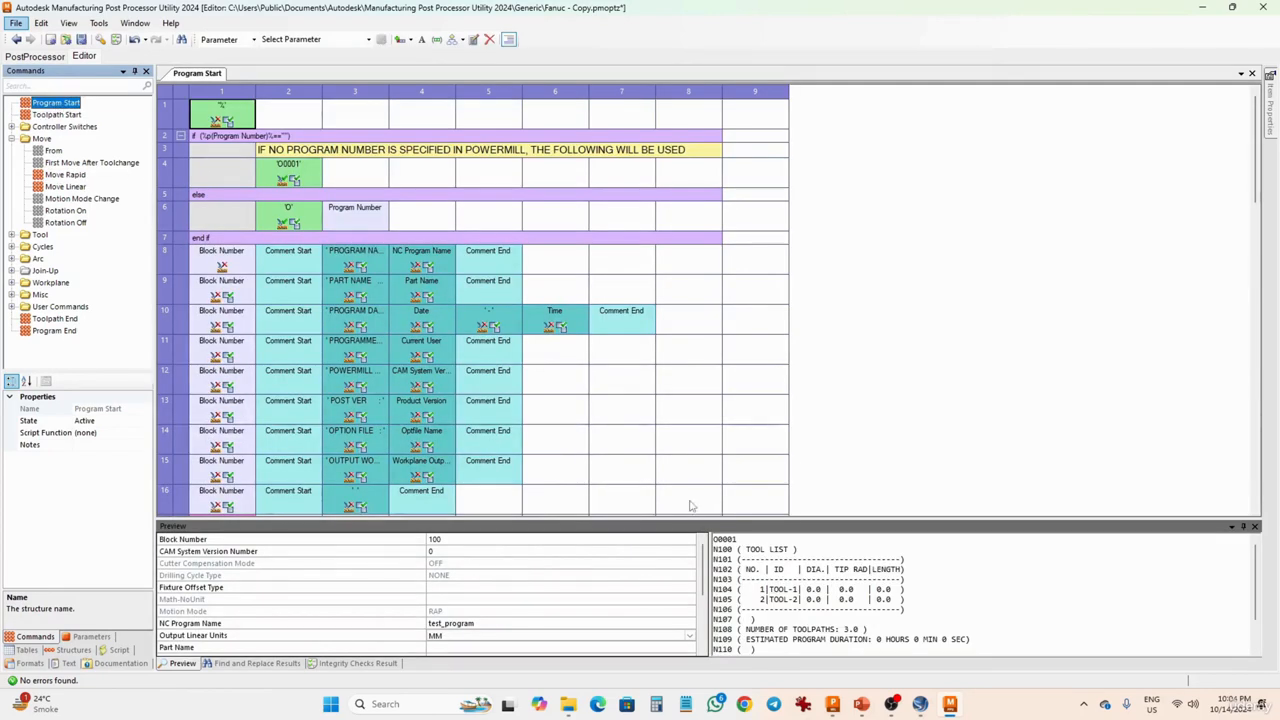
{"action": "scroll", "coordinate": [828, 585], "scroll_direction": "down", "scroll_amount": 1}
{"action": "scroll", "coordinate": [828, 585], "scroll_direction": "up", "scroll_amount": 3}
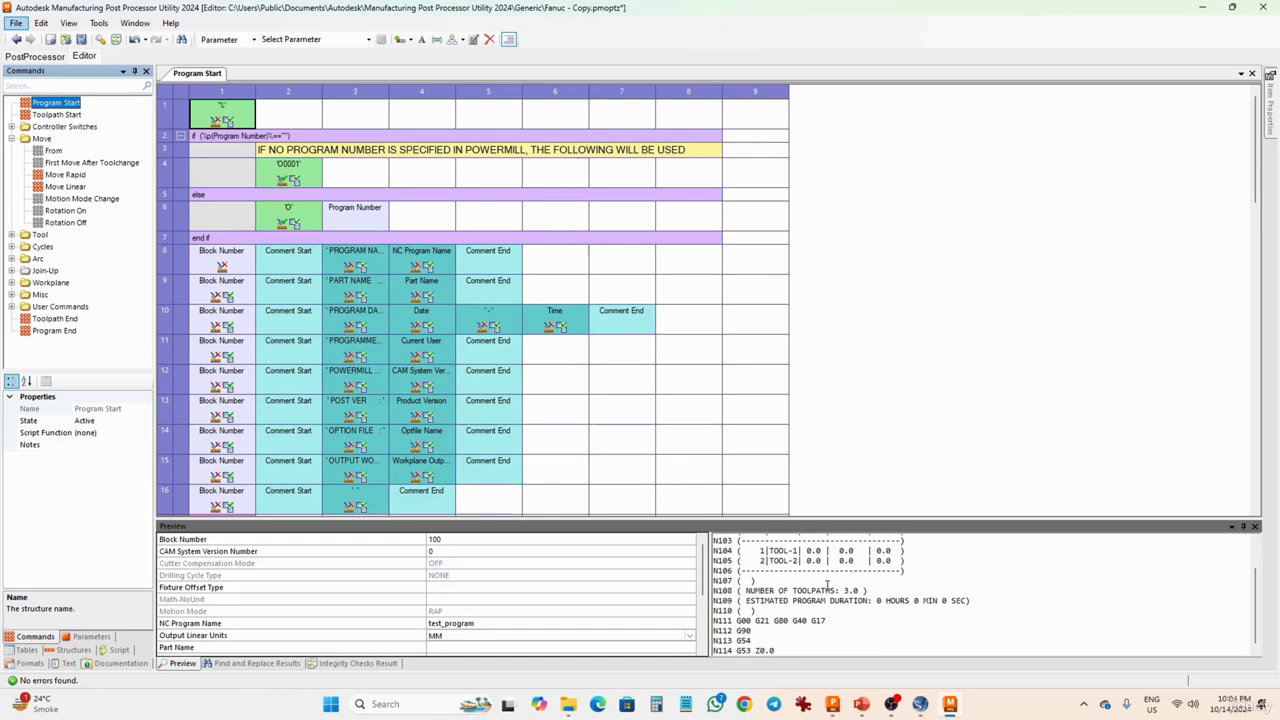
{"action": "scroll", "coordinate": [940, 600], "scroll_direction": "down", "scroll_amount": 1}
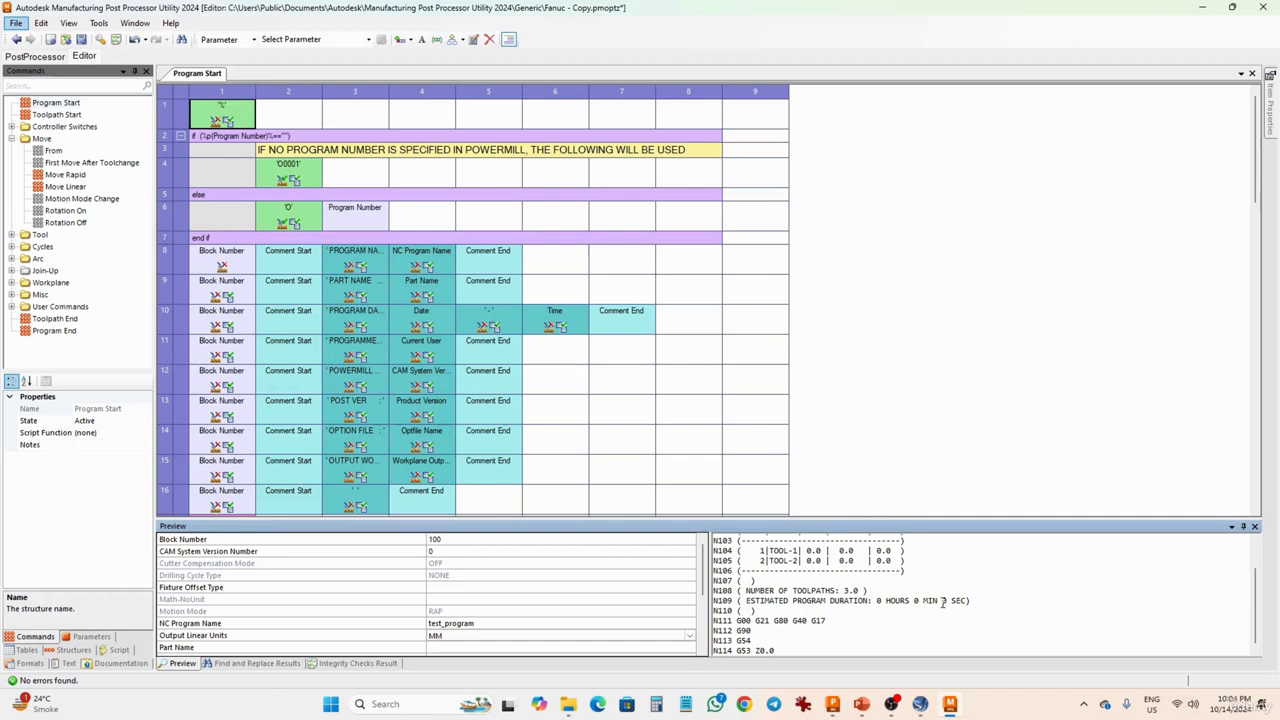
{"action": "scroll", "coordinate": [942, 601], "scroll_direction": "up", "scroll_amount": 1}
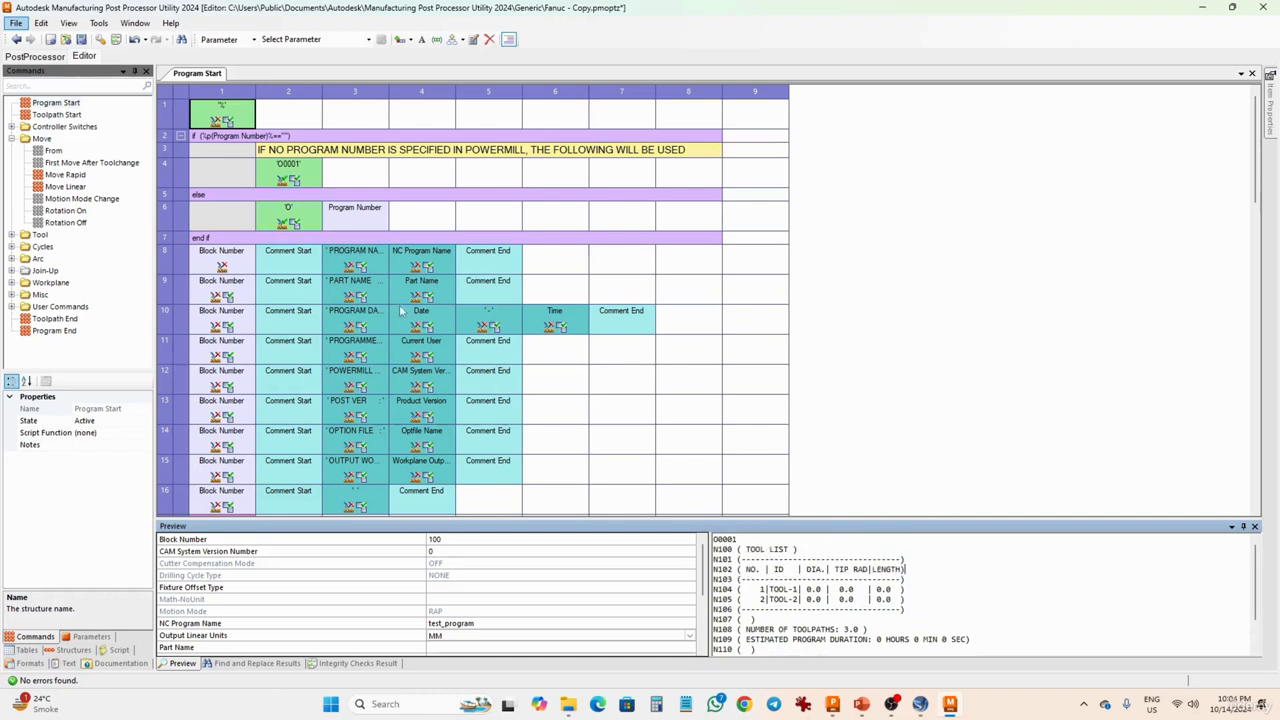
- Set Output to Tape to Always for all items in Program Start rows 8 to 16 and review the program preview
{"action": "left_click_drag", "start_coordinate": [215, 262], "coordinate": [658, 457]}
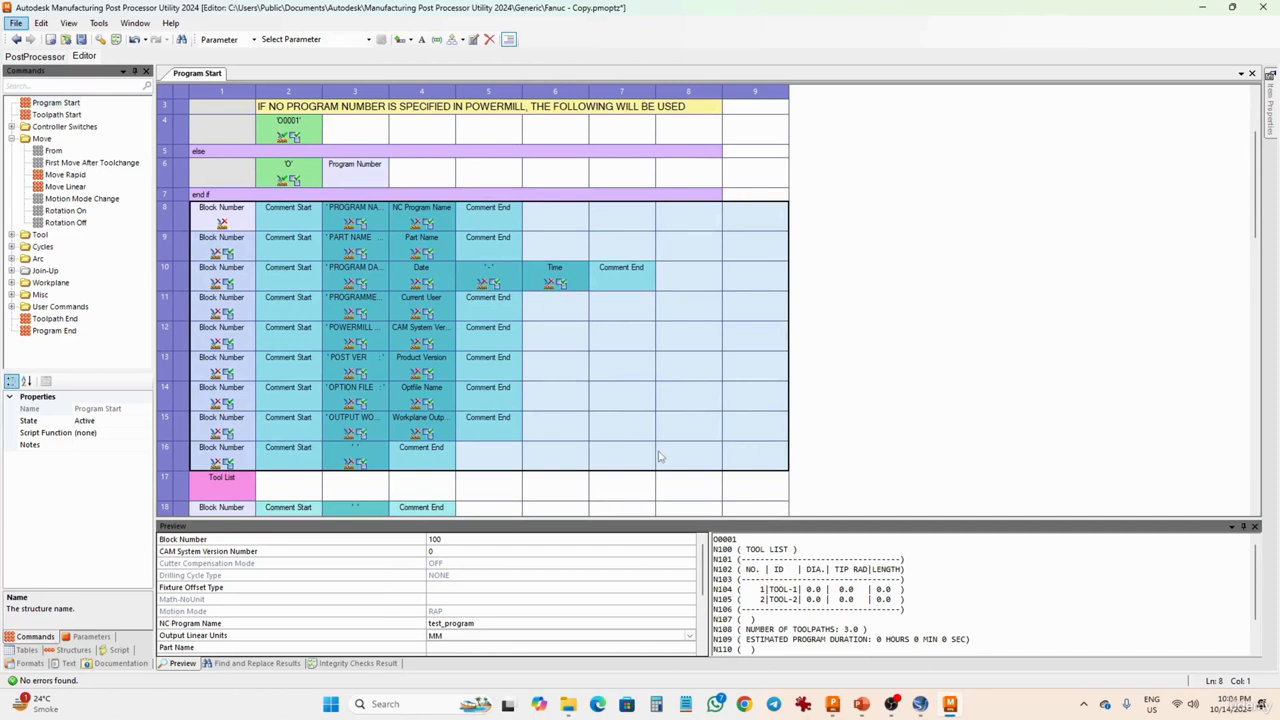
{"action": "right_click", "coordinate": [658, 457]}
{"action": "mouse_move", "coordinate": [782, 435]}
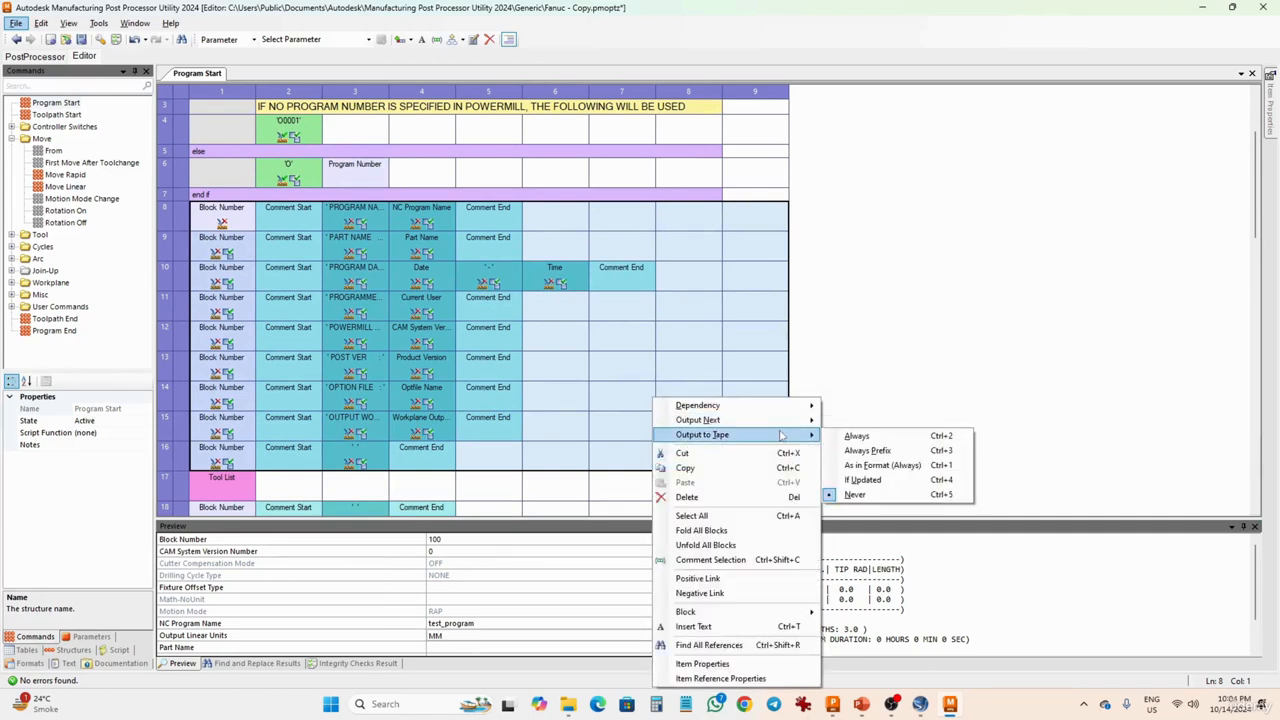
{"action": "left_click", "coordinate": [856, 437]}
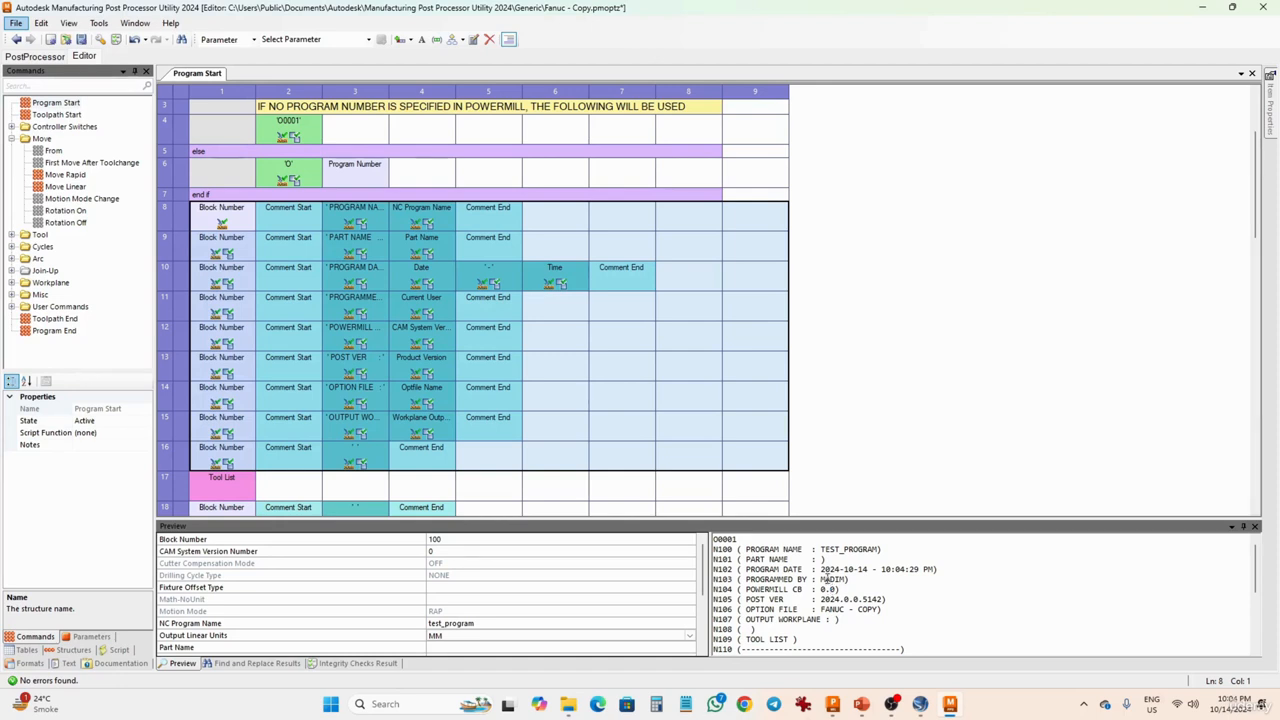
{"action": "scroll", "coordinate": [816, 575], "scroll_direction": "down", "scroll_amount": 3}
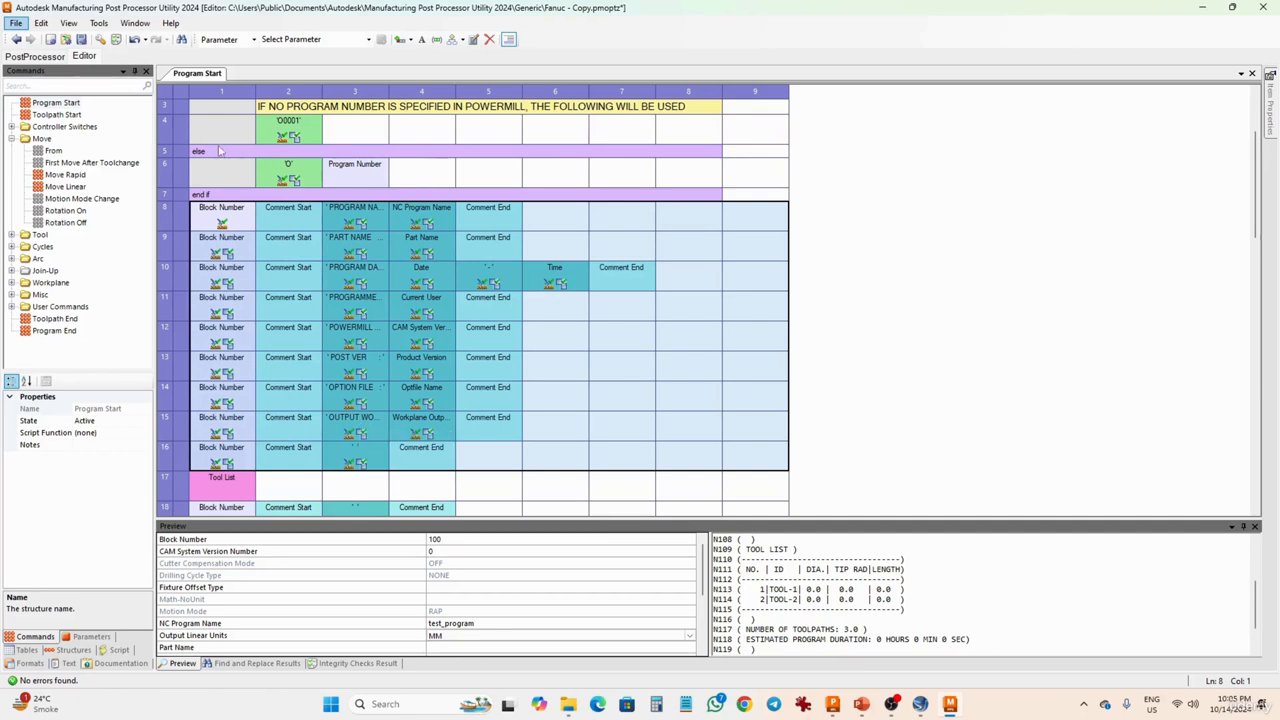
- Open the Toolpath Start command and check the G05 P10000 R8 block in its program preview
{"action": "left_click", "coordinate": [58, 116]}
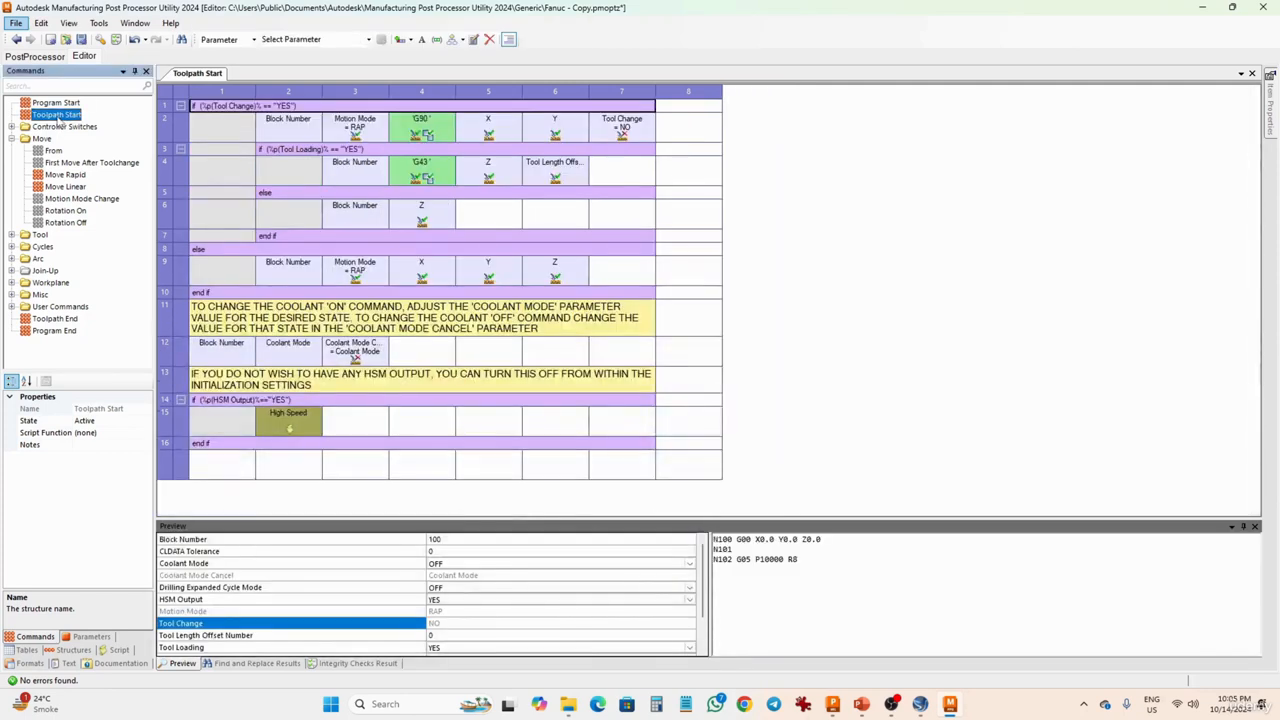
{"action": "left_click", "coordinate": [764, 563]}
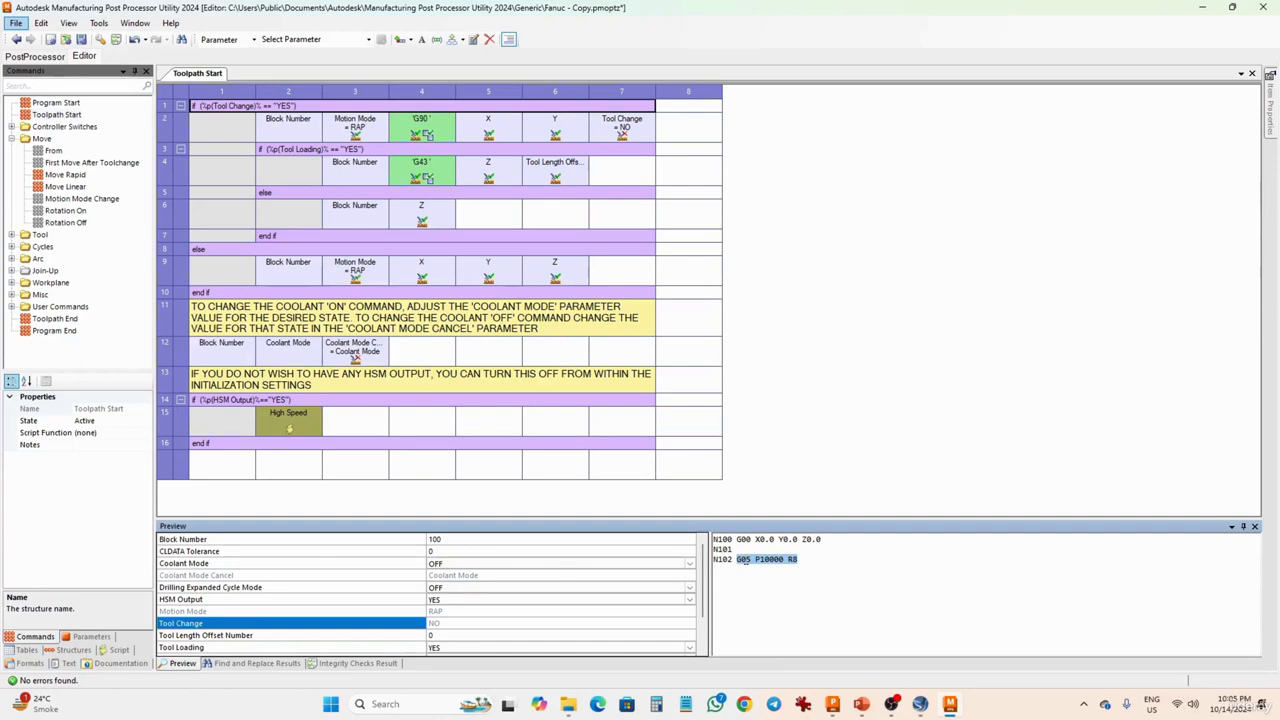
{"action": "left_click_drag", "start_coordinate": [737, 562], "coordinate": [713, 561]}
{"action": "left_click", "coordinate": [482, 222]}
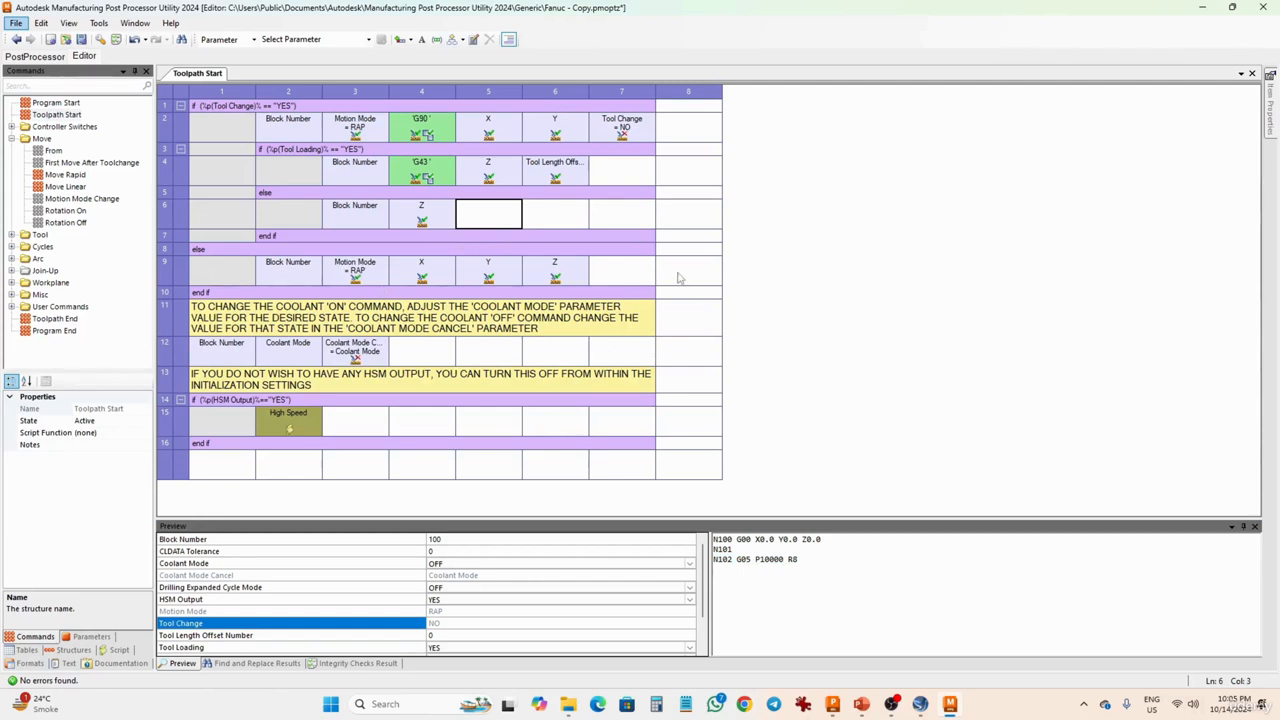
{"action": "left_click_drag", "start_coordinate": [678, 278], "coordinate": [263, 425]}
{"action": "right_click", "coordinate": [236, 420]}
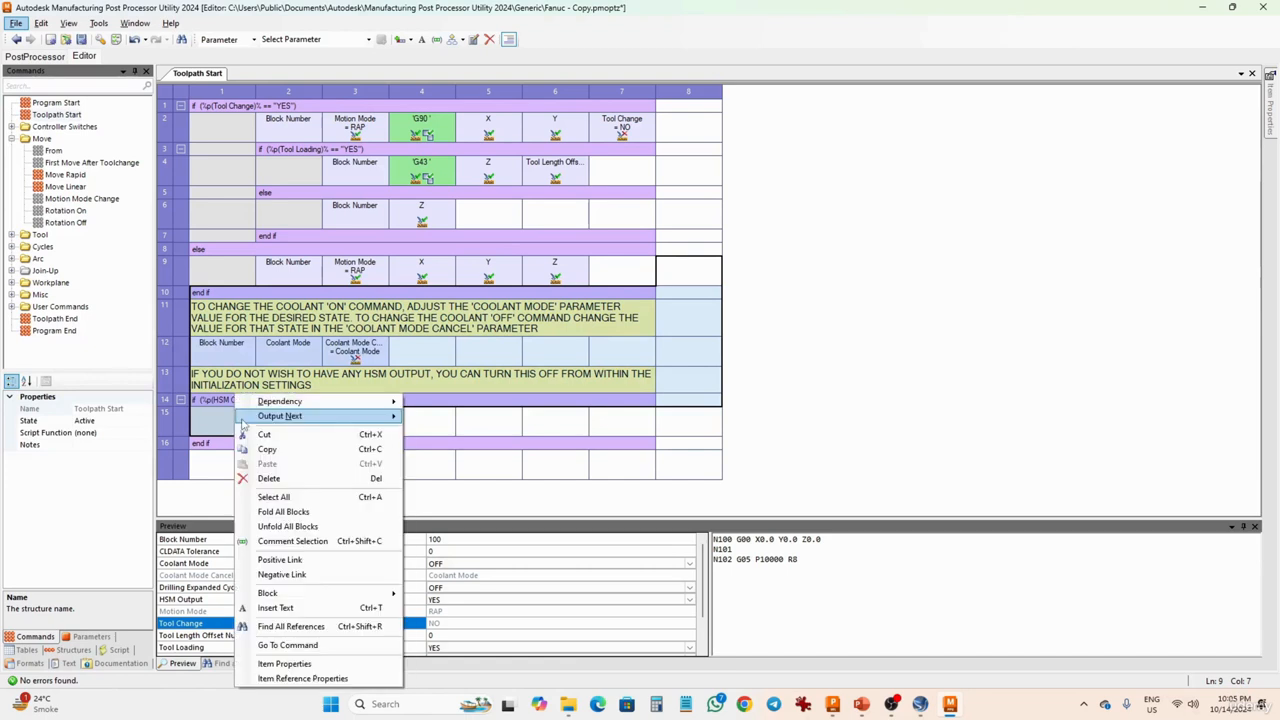
{"action": "mouse_move", "coordinate": [353, 418]}
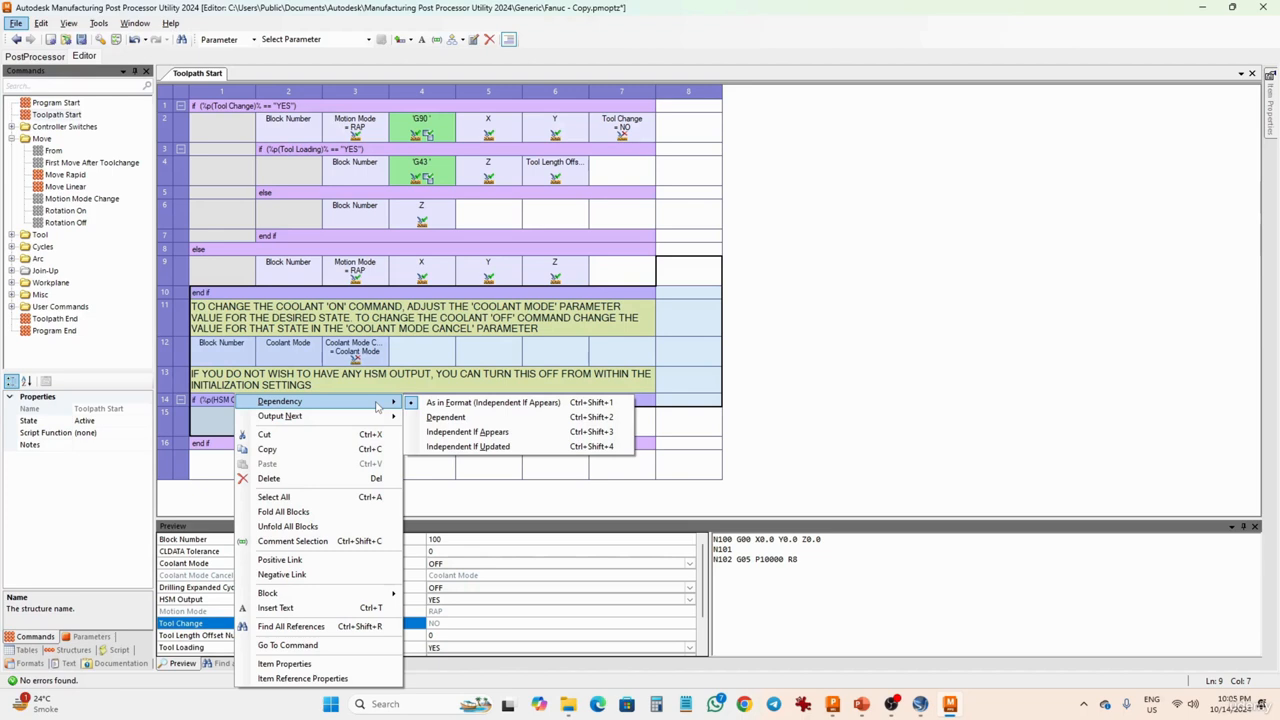
{"action": "left_click", "coordinate": [677, 285]}
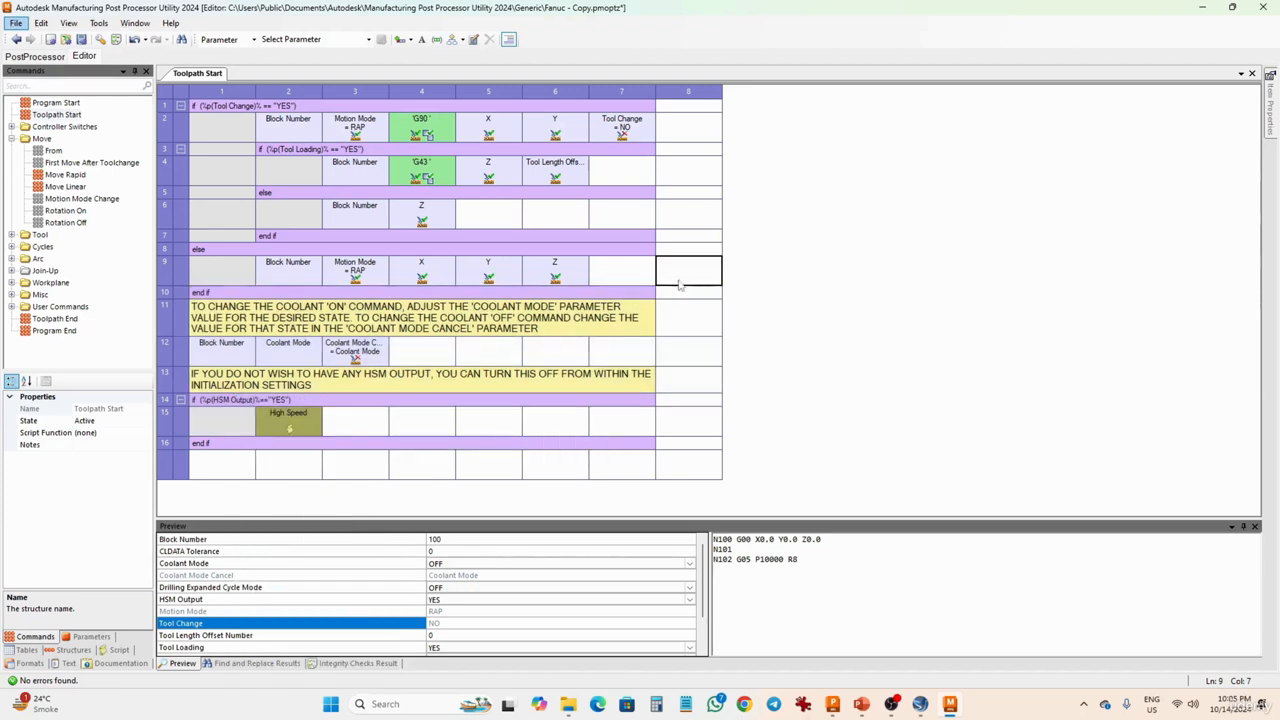
- Delete the coolant and HSM output rows below the tool change condition in Toolpath Start, and restore them after checking the preview
{"action": "left_click_drag", "start_coordinate": [679, 285], "coordinate": [274, 420]}
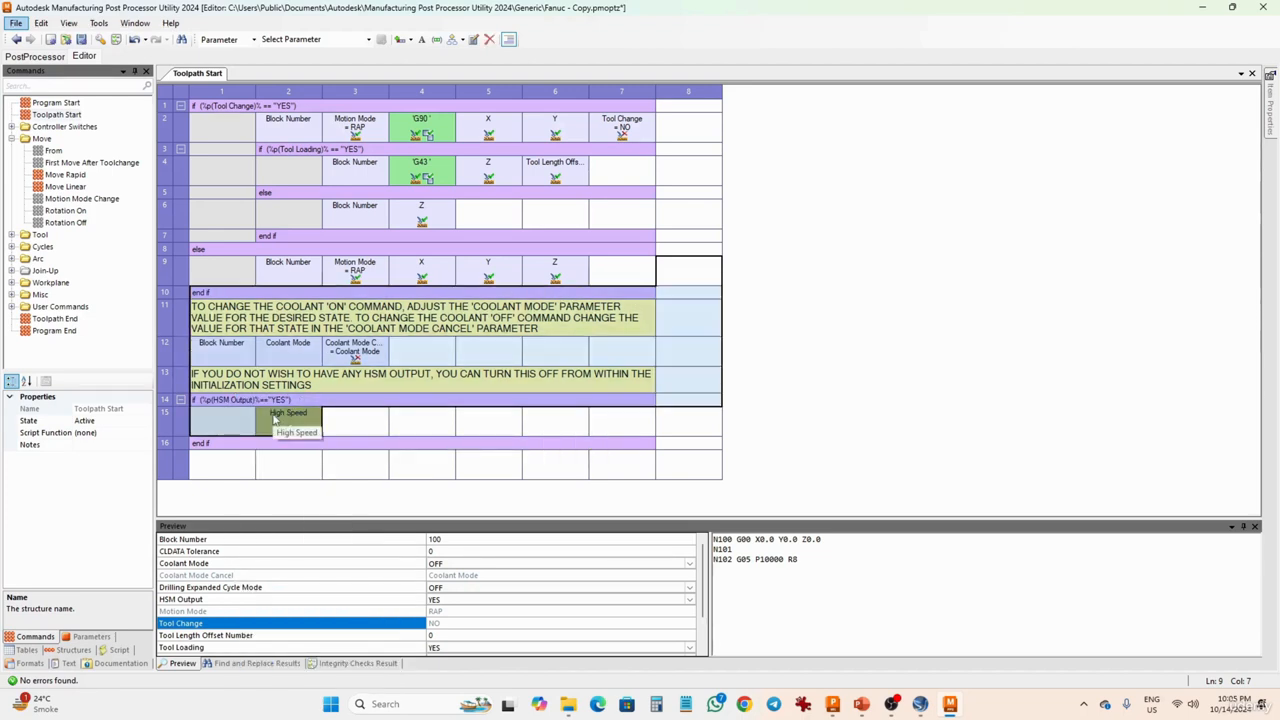
{"action": "key", "text": "Delete"}
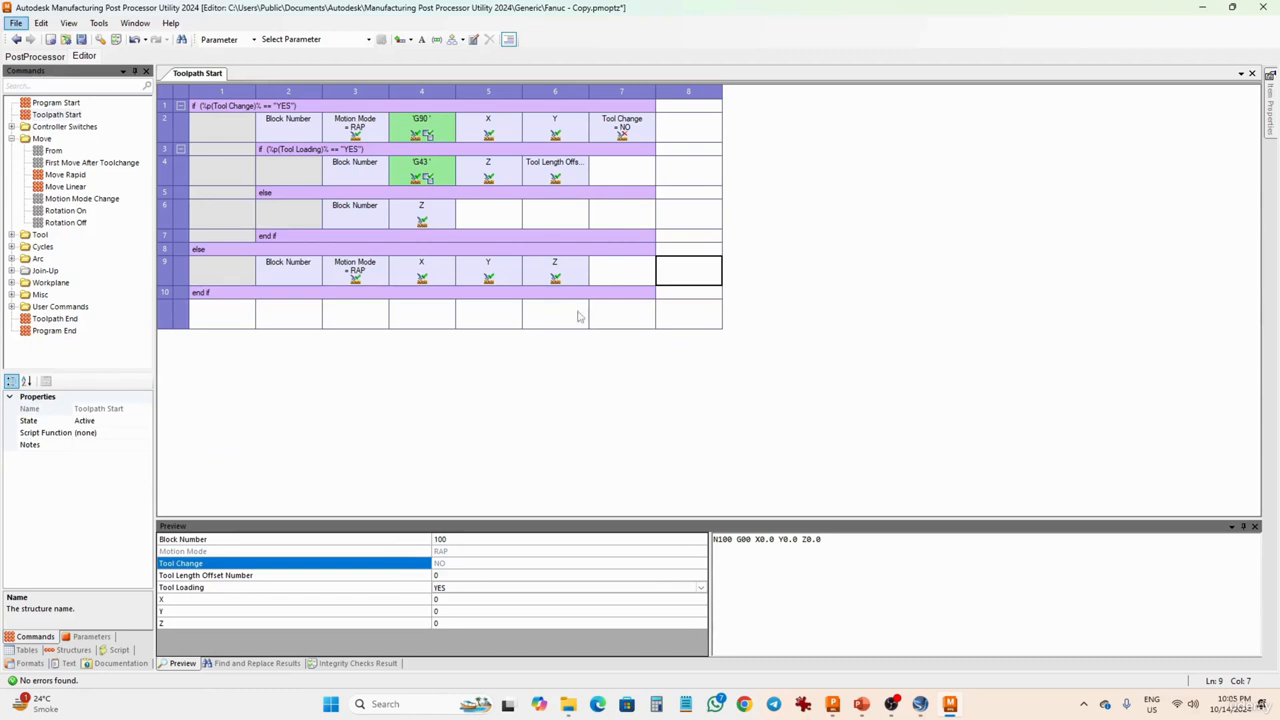
{"action": "left_click_drag", "start_coordinate": [826, 547], "coordinate": [701, 539]}
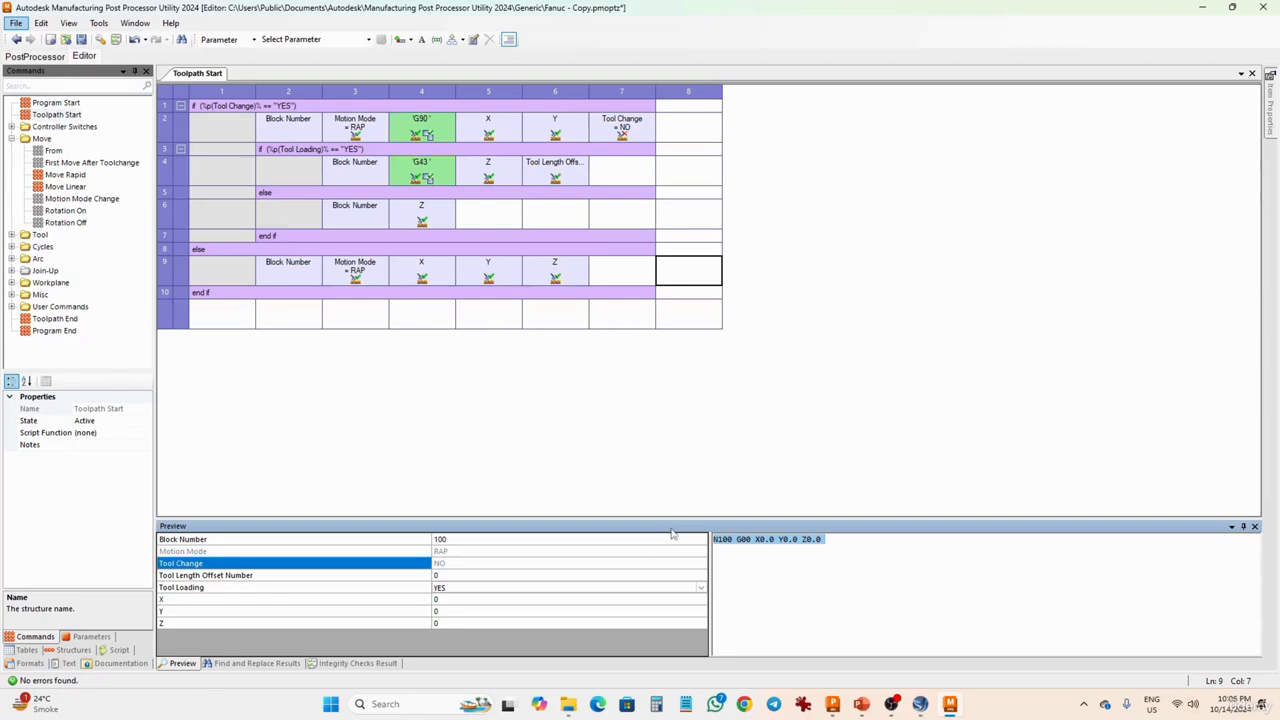
{"action": "left_click", "coordinate": [624, 448]}
{"action": "key", "text": "ctrl+v"}
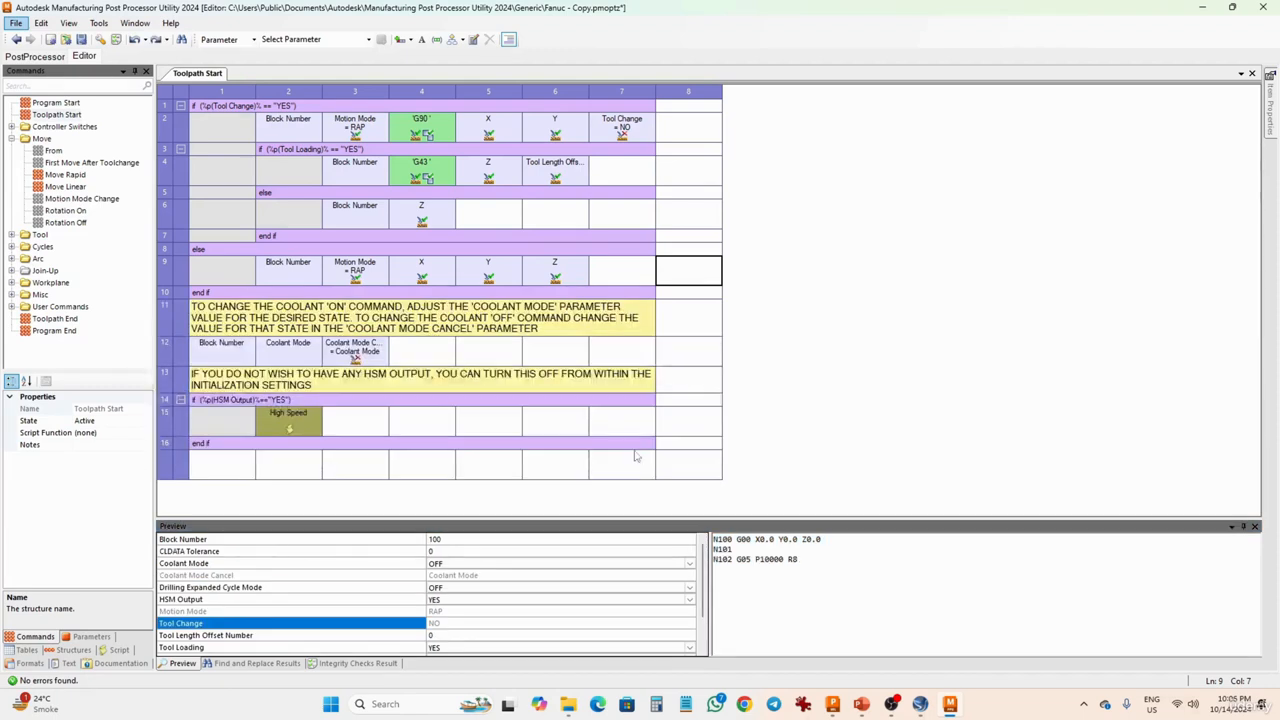
{"action": "left_click_drag", "start_coordinate": [806, 561], "coordinate": [742, 566]}
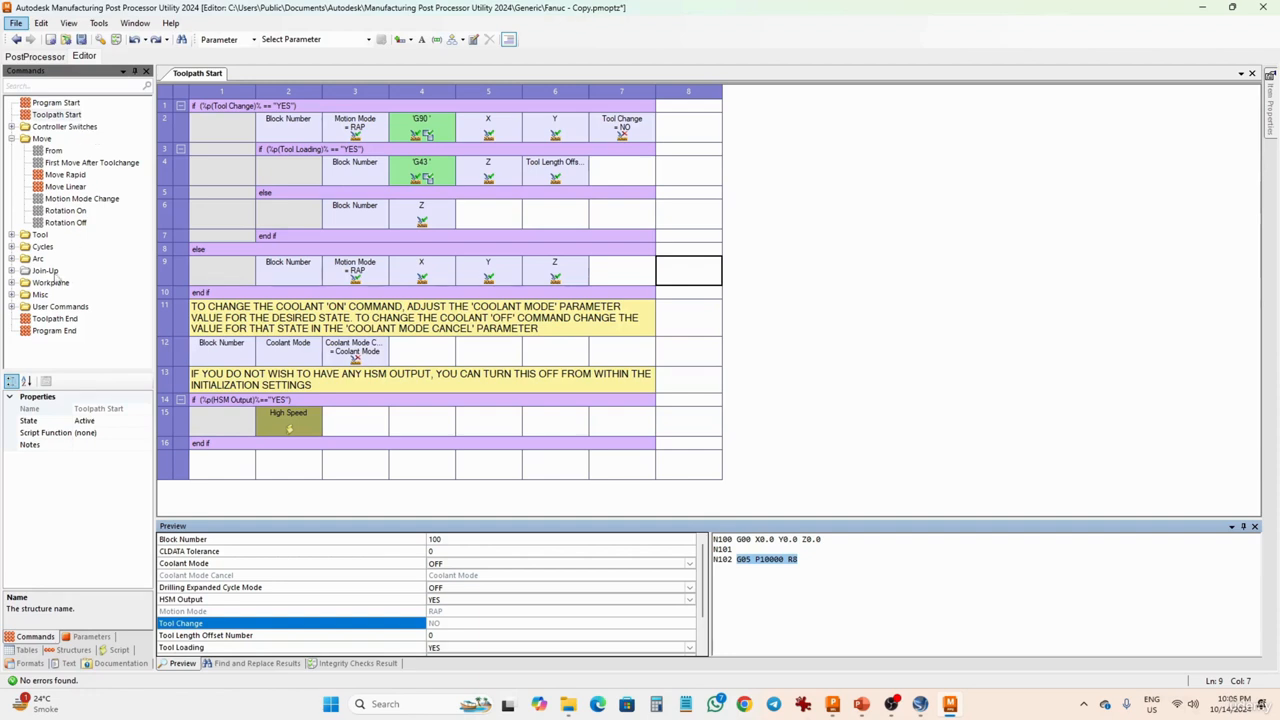
- Look through the commands available in the User Commands, Misc and Arc groups
{"action": "left_click", "coordinate": [12, 308]}
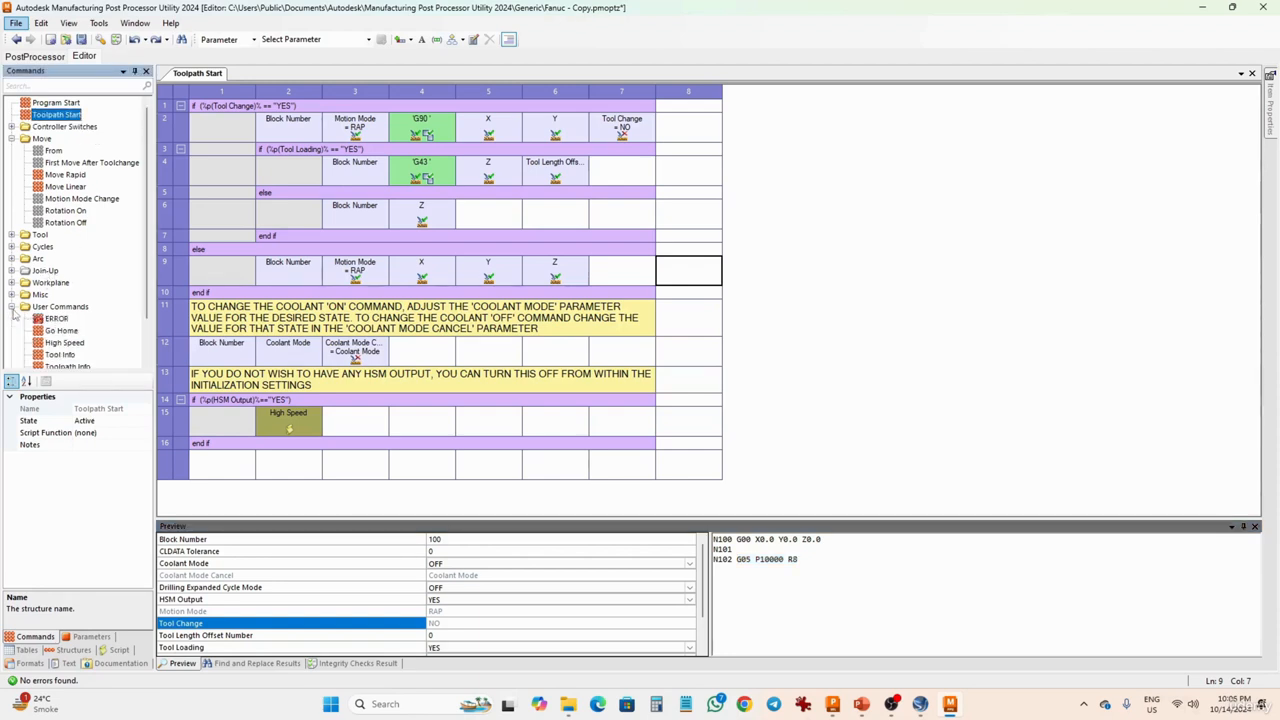
{"action": "left_click", "coordinate": [12, 294]}
{"action": "scroll", "coordinate": [130, 323], "scroll_direction": "down", "scroll_amount": 1}
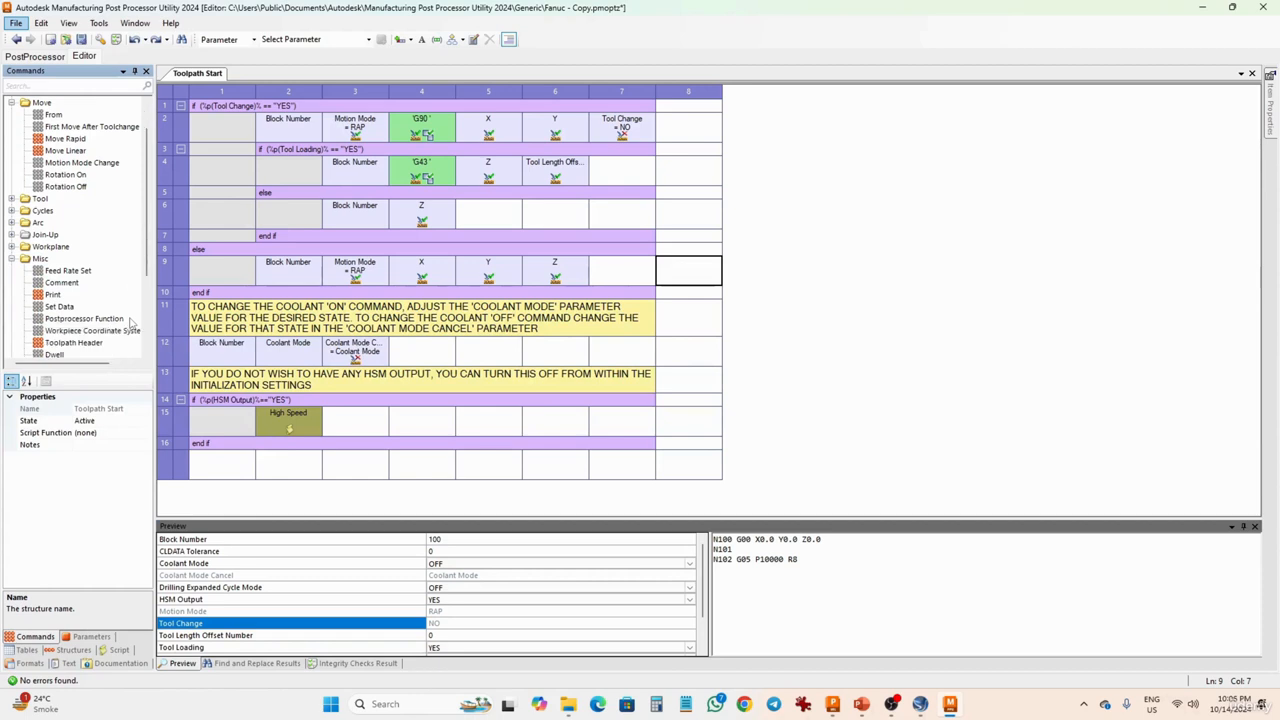
{"action": "scroll", "coordinate": [130, 323], "scroll_direction": "down", "scroll_amount": 1}
{"action": "scroll", "coordinate": [128, 323], "scroll_direction": "up", "scroll_amount": 2}
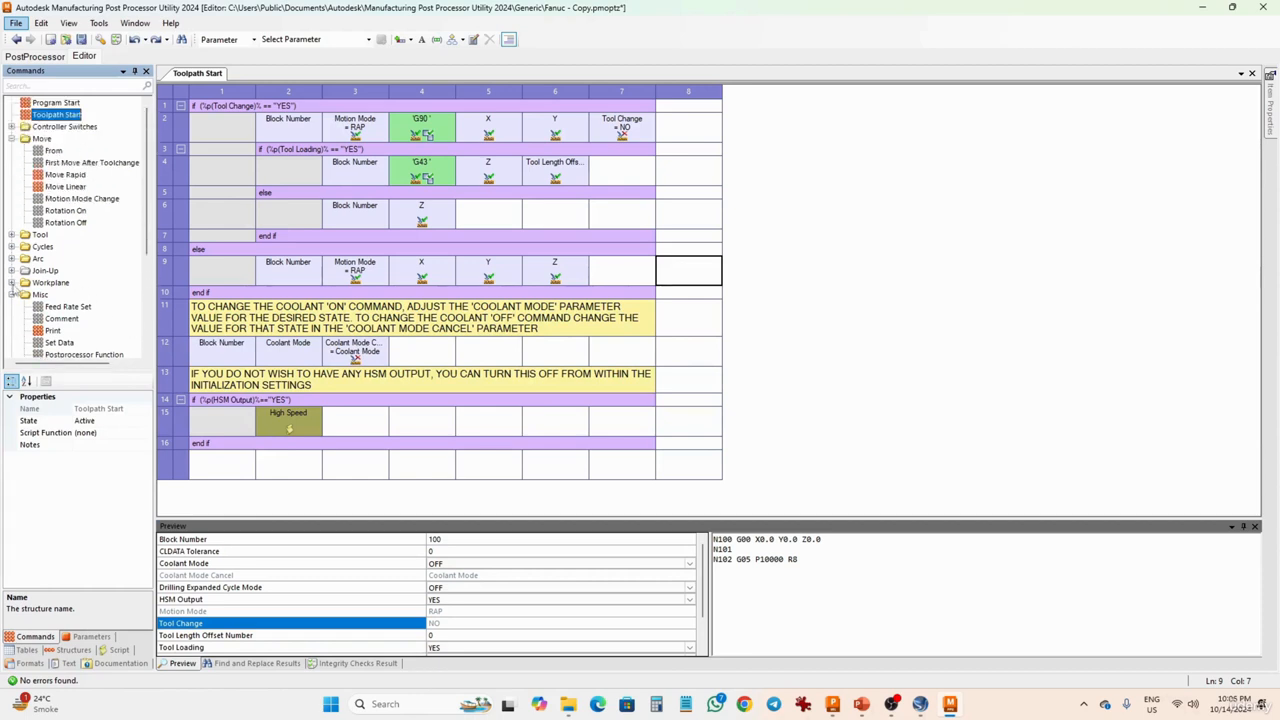
{"action": "left_click", "coordinate": [11, 259]}
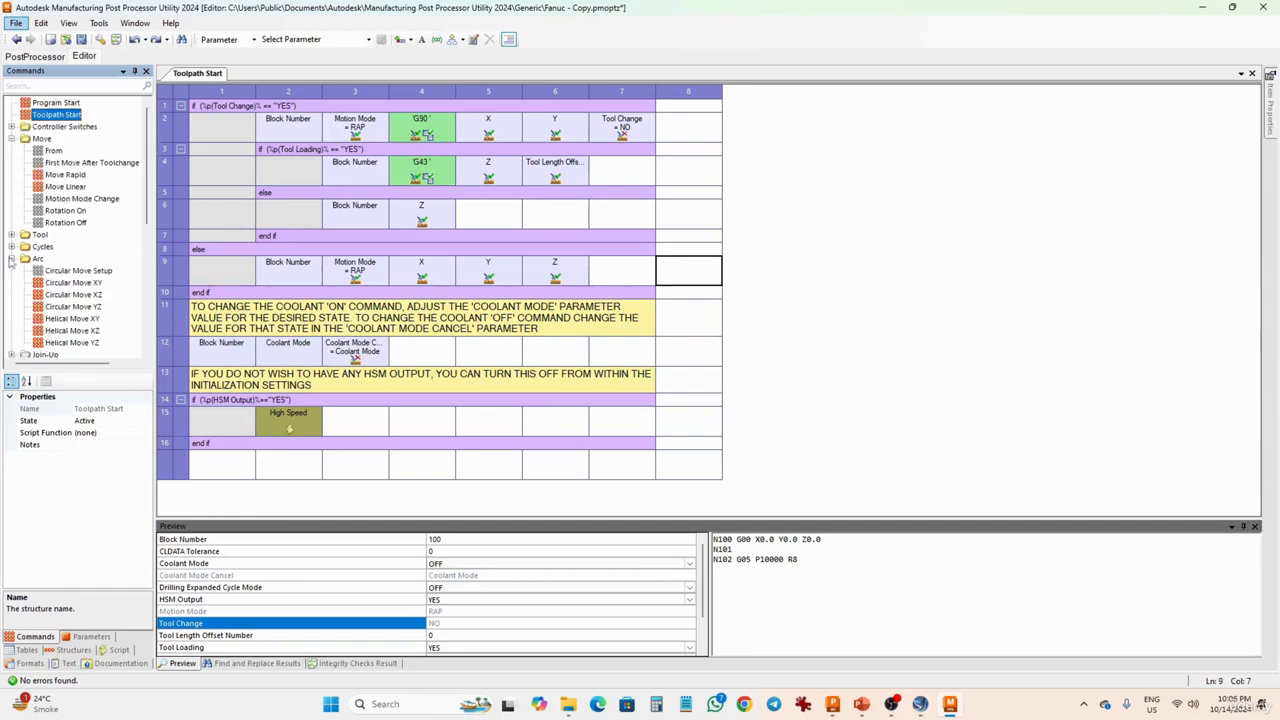
- Expand the Cycles, Tool and Controller Switches command groups and look through the full command list
{"action": "left_click", "coordinate": [11, 247]}
{"action": "left_click", "coordinate": [11, 235]}
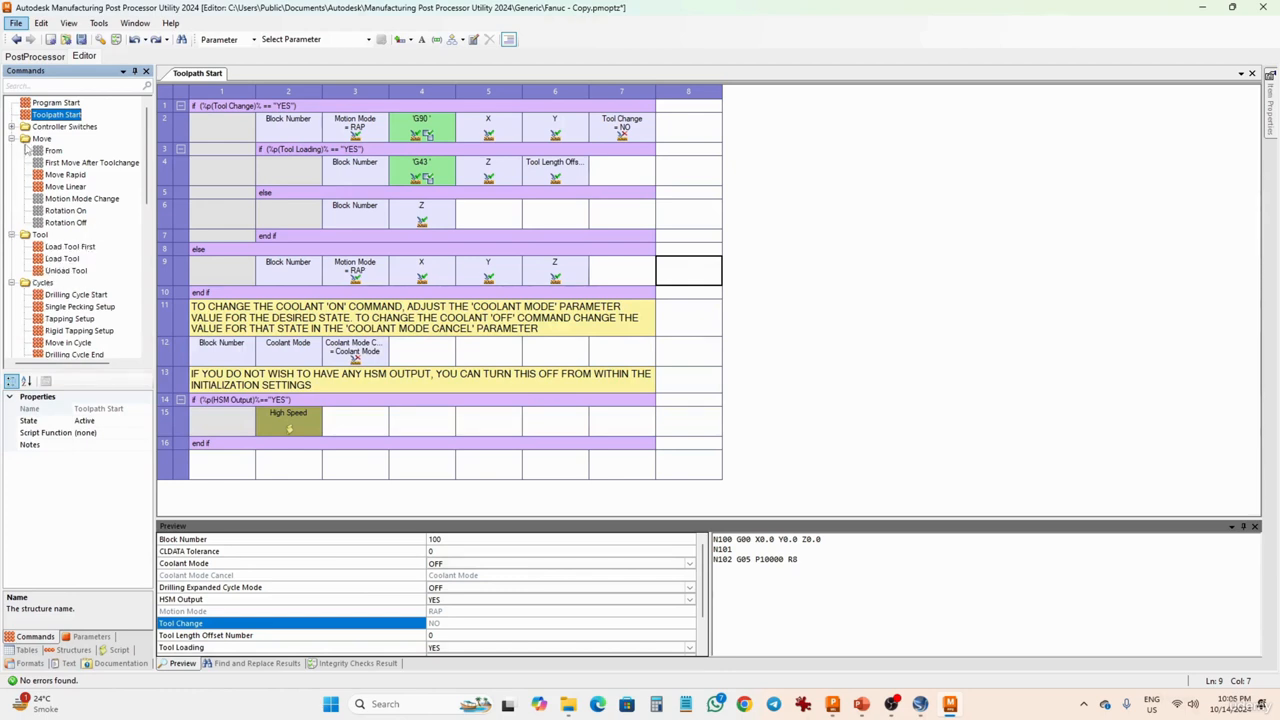
{"action": "left_click", "coordinate": [12, 127]}
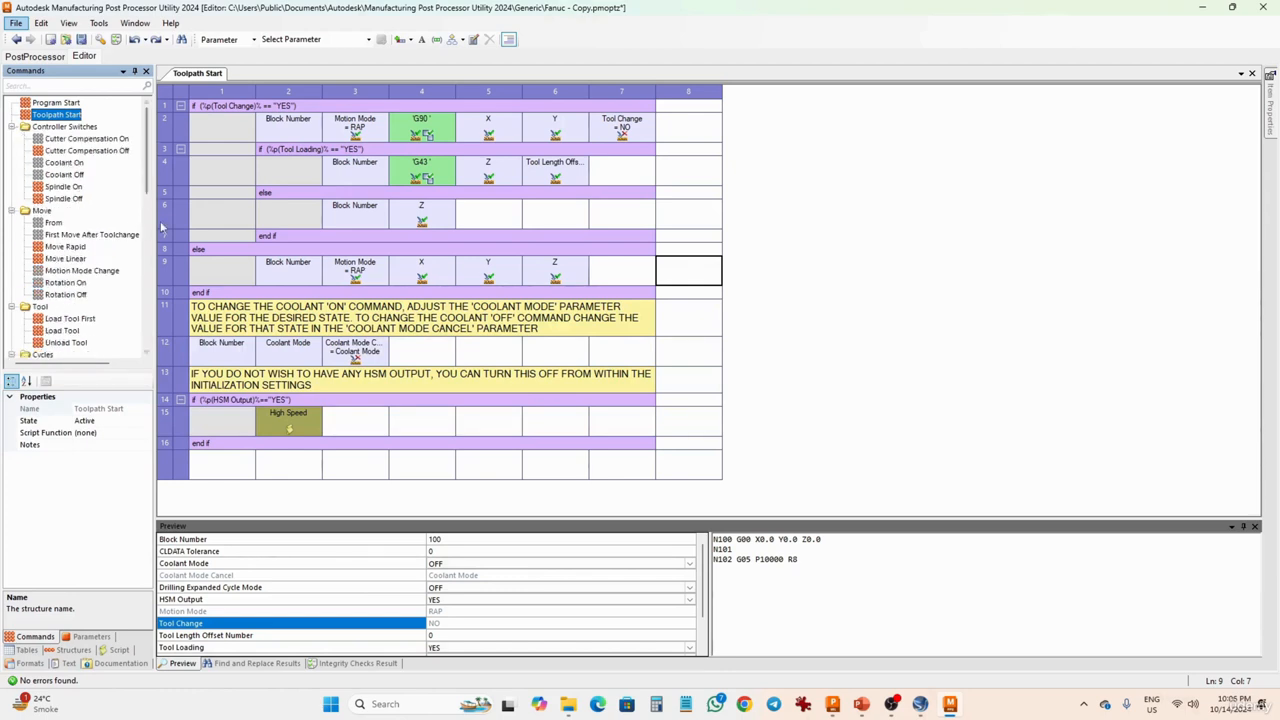
{"action": "scroll", "coordinate": [153, 218], "scroll_direction": "down", "scroll_amount": 4}
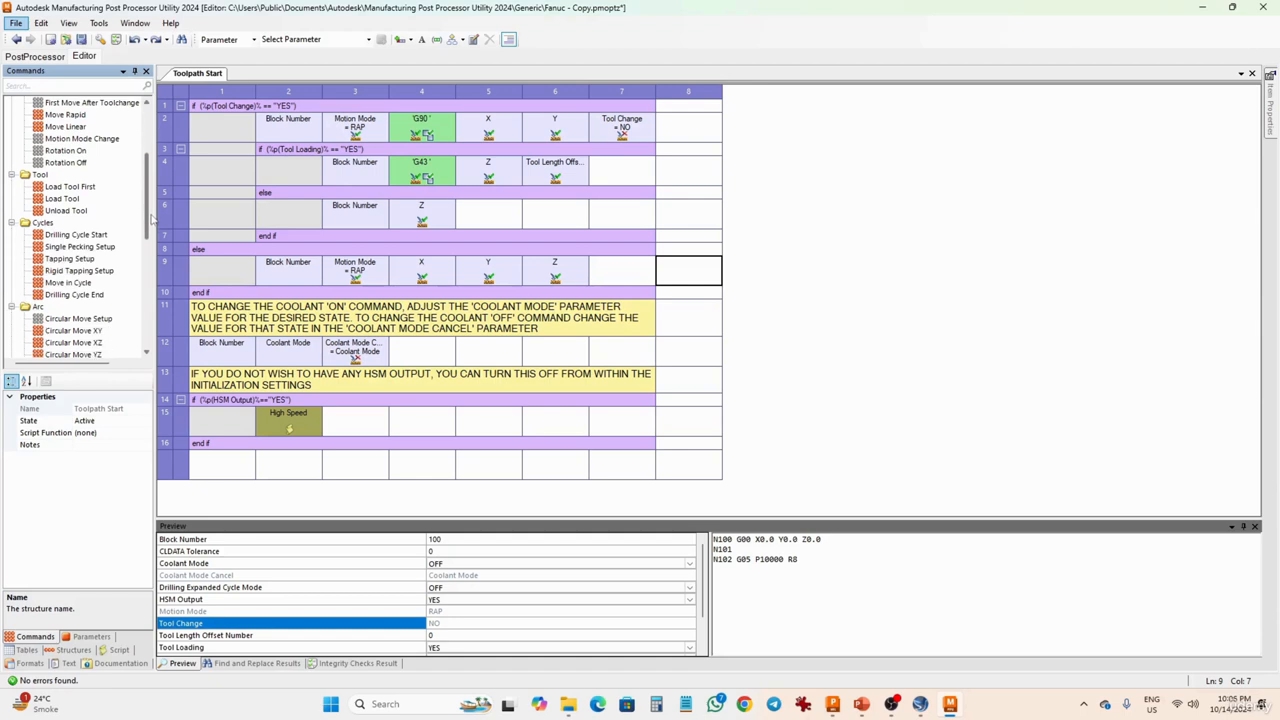
{"action": "left_click_drag", "start_coordinate": [153, 218], "coordinate": [148, 340]}
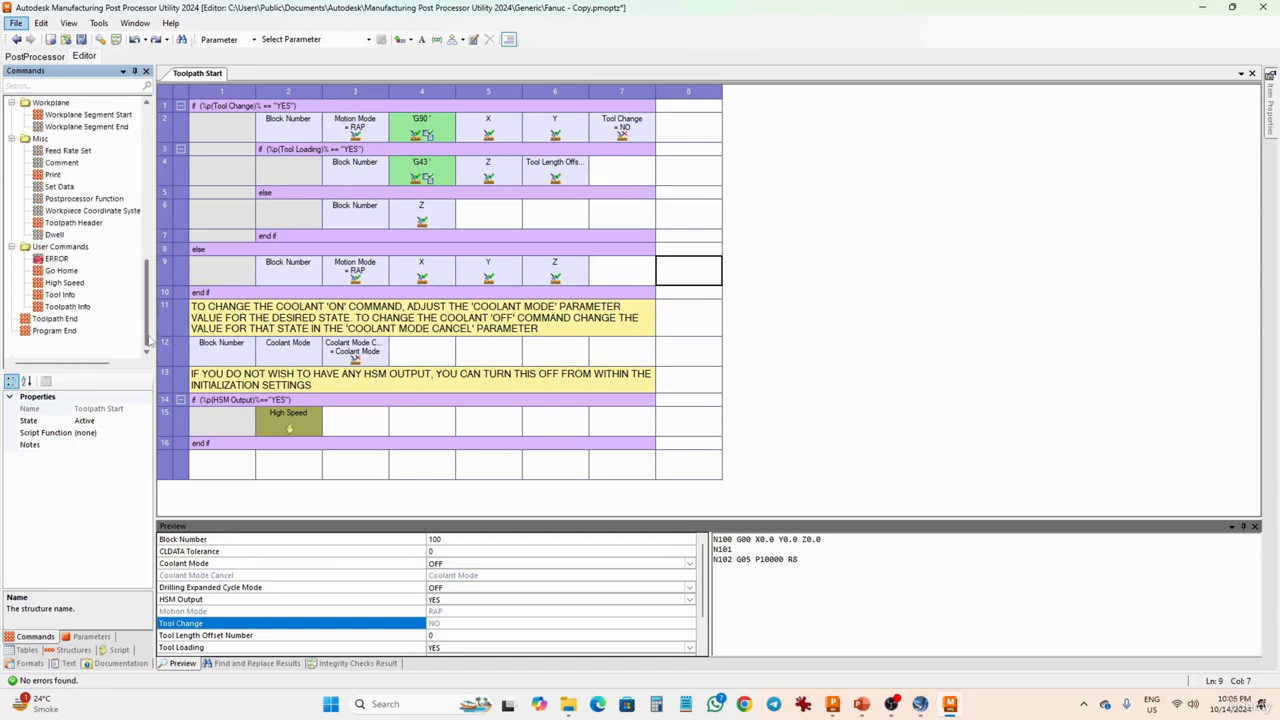
{"action": "scroll", "coordinate": [146, 336], "scroll_direction": "up", "scroll_amount": 10}
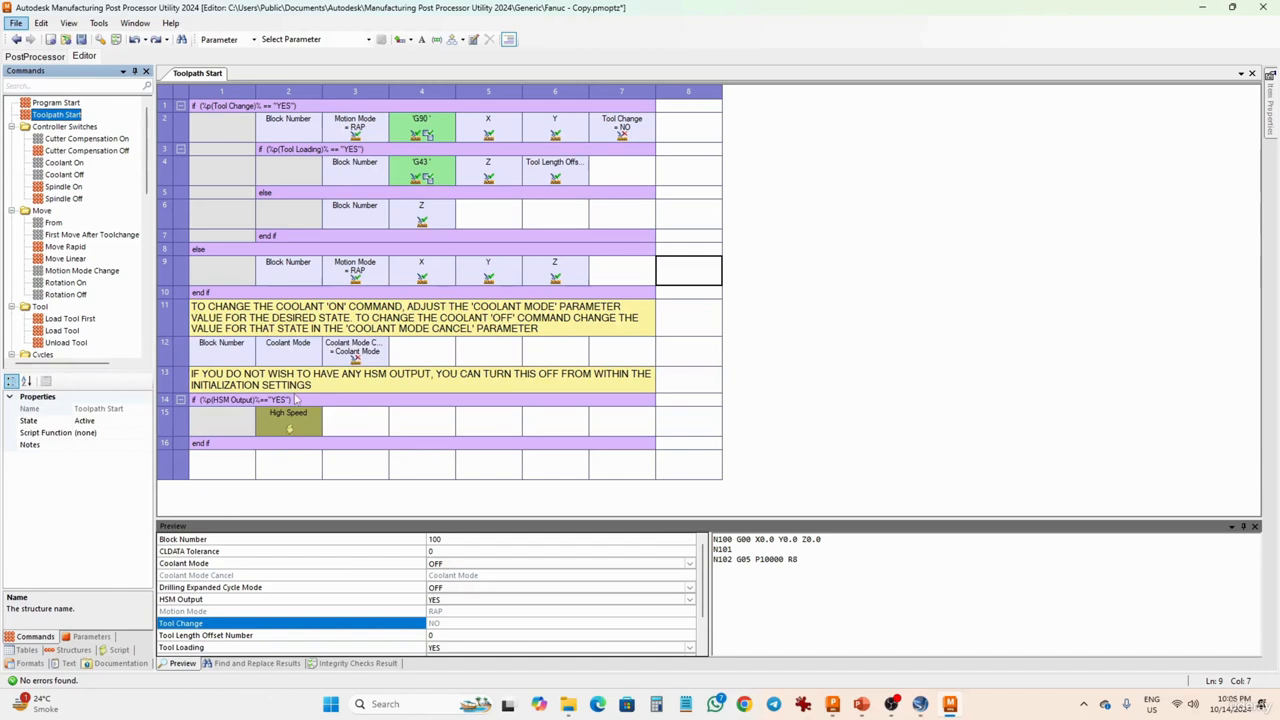
- Open the Program Start command and review its rows and the parameter selection list
{"action": "left_click", "coordinate": [66, 104]}
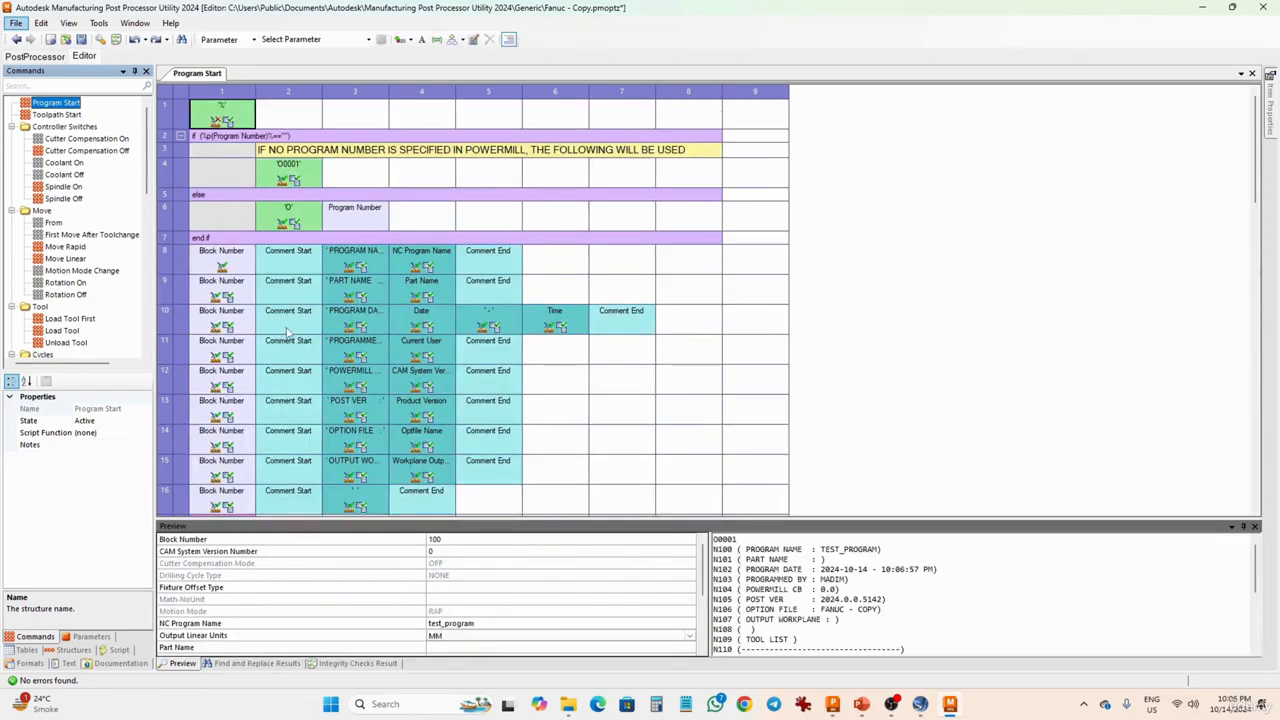
{"action": "scroll", "coordinate": [289, 333], "scroll_direction": "down", "scroll_amount": 1}
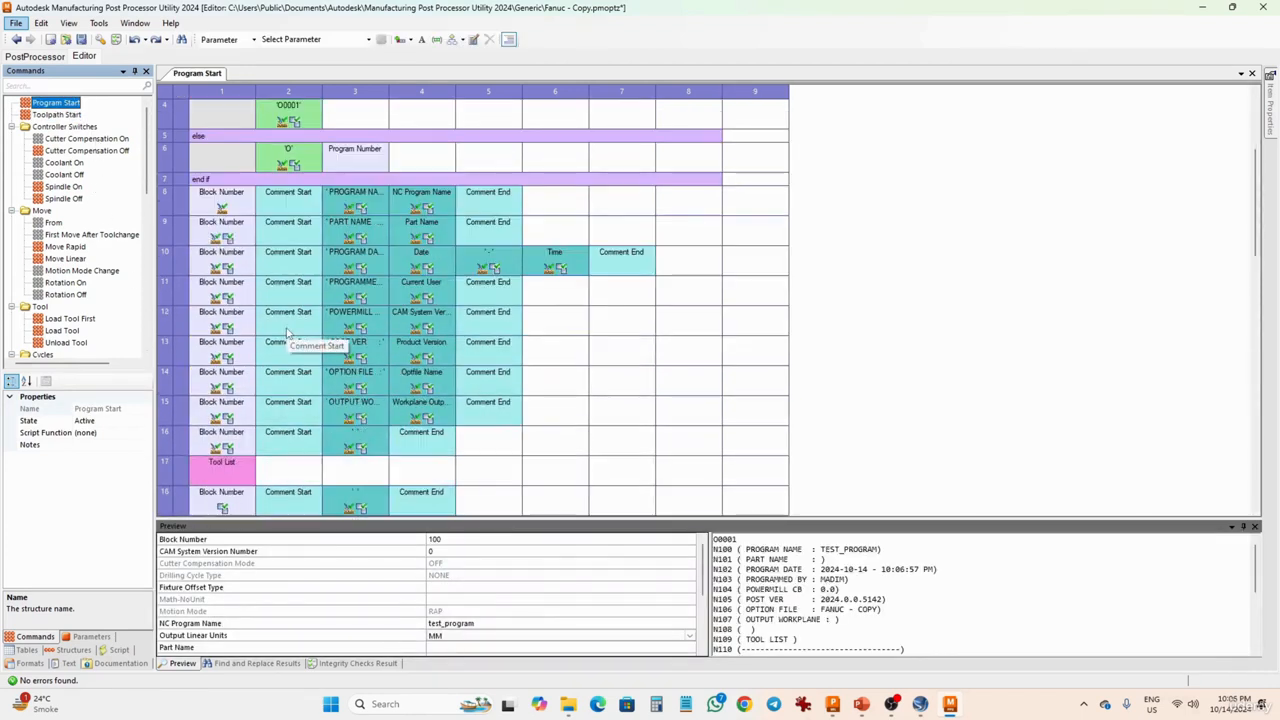
{"action": "left_click", "coordinate": [368, 39]}
{"action": "left_click", "coordinate": [368, 39]}
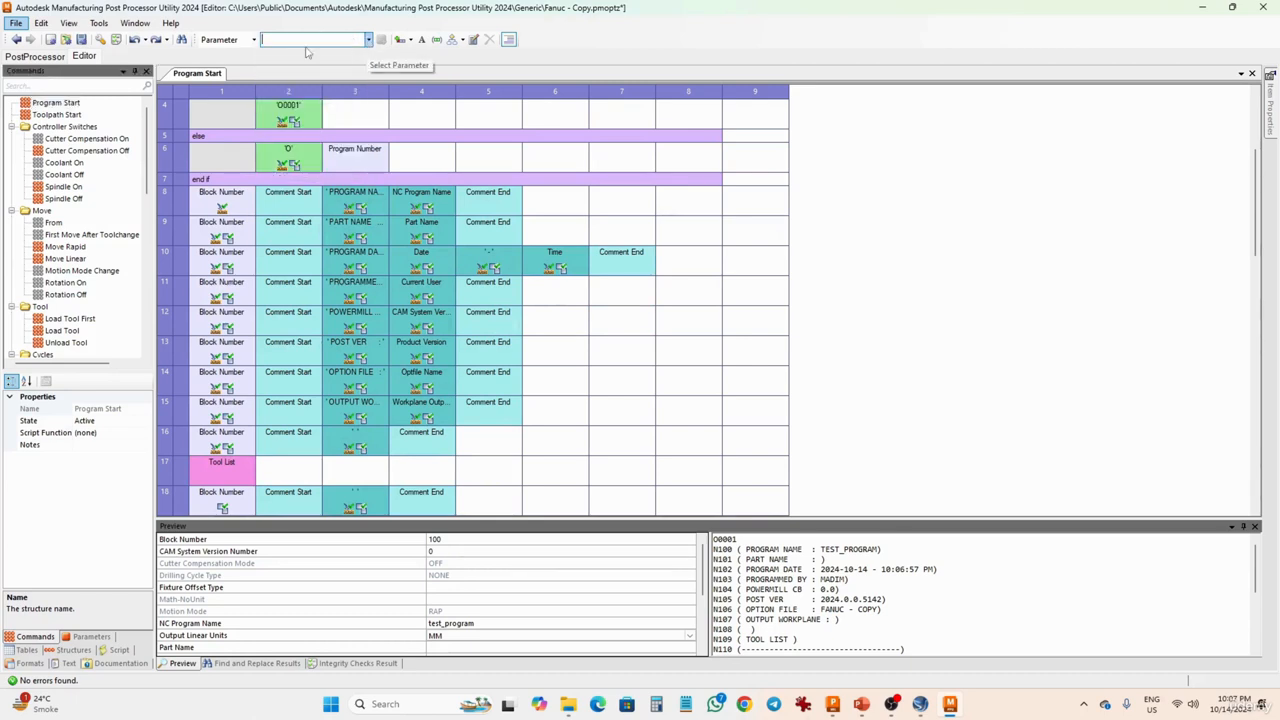
- Examine the parameters available in the Program, Toolpath and Controller Switches groups
{"action": "left_click", "coordinate": [88, 636]}
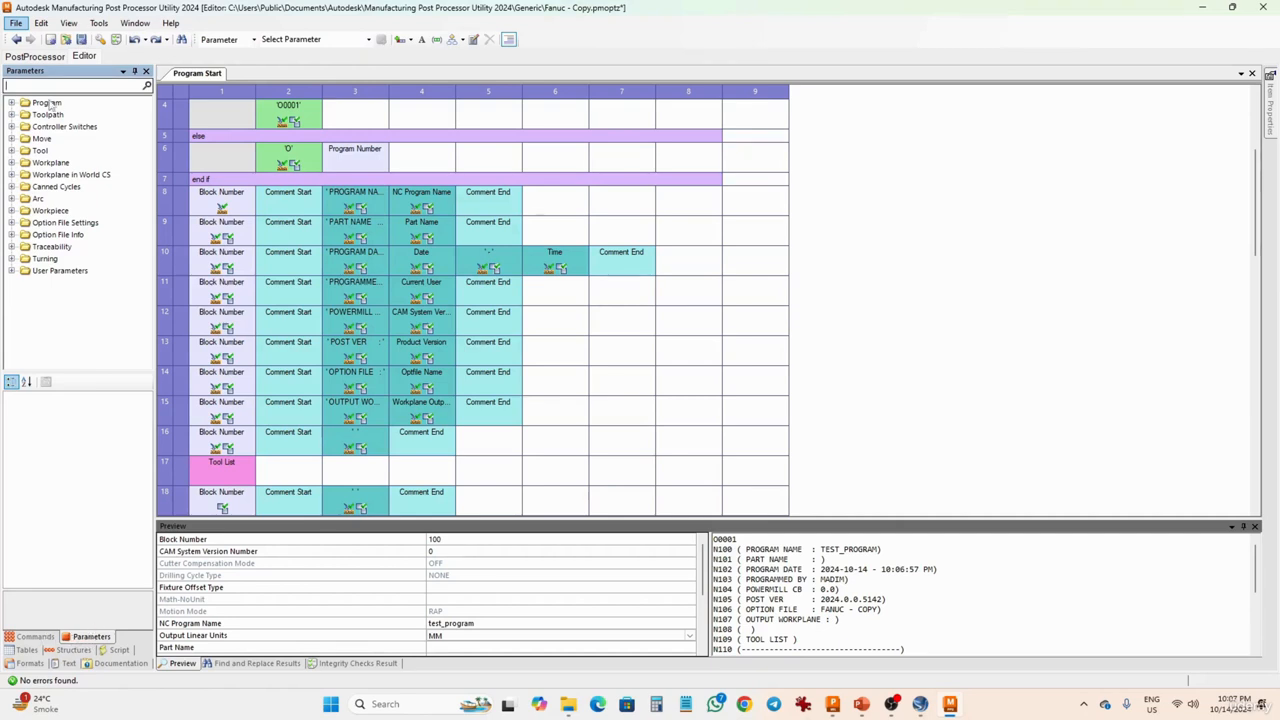
{"action": "left_click", "coordinate": [12, 103]}
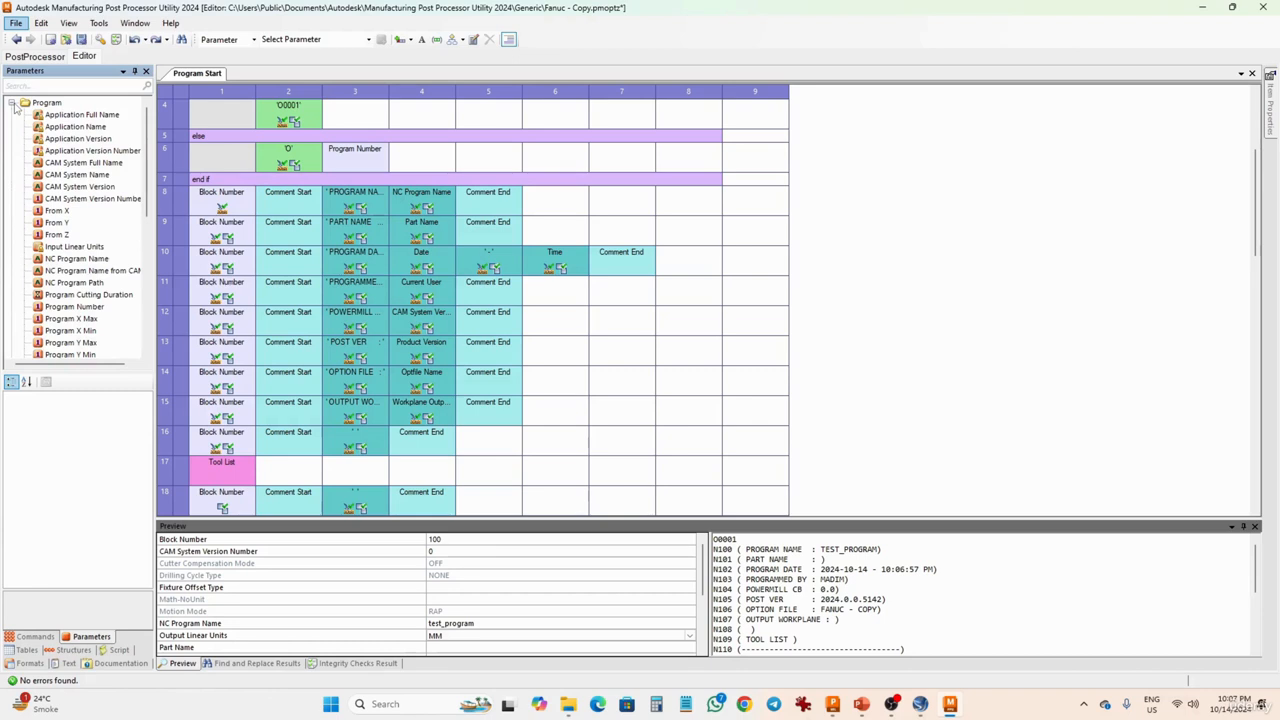
{"action": "left_click", "coordinate": [12, 103]}
{"action": "left_click", "coordinate": [12, 115]}
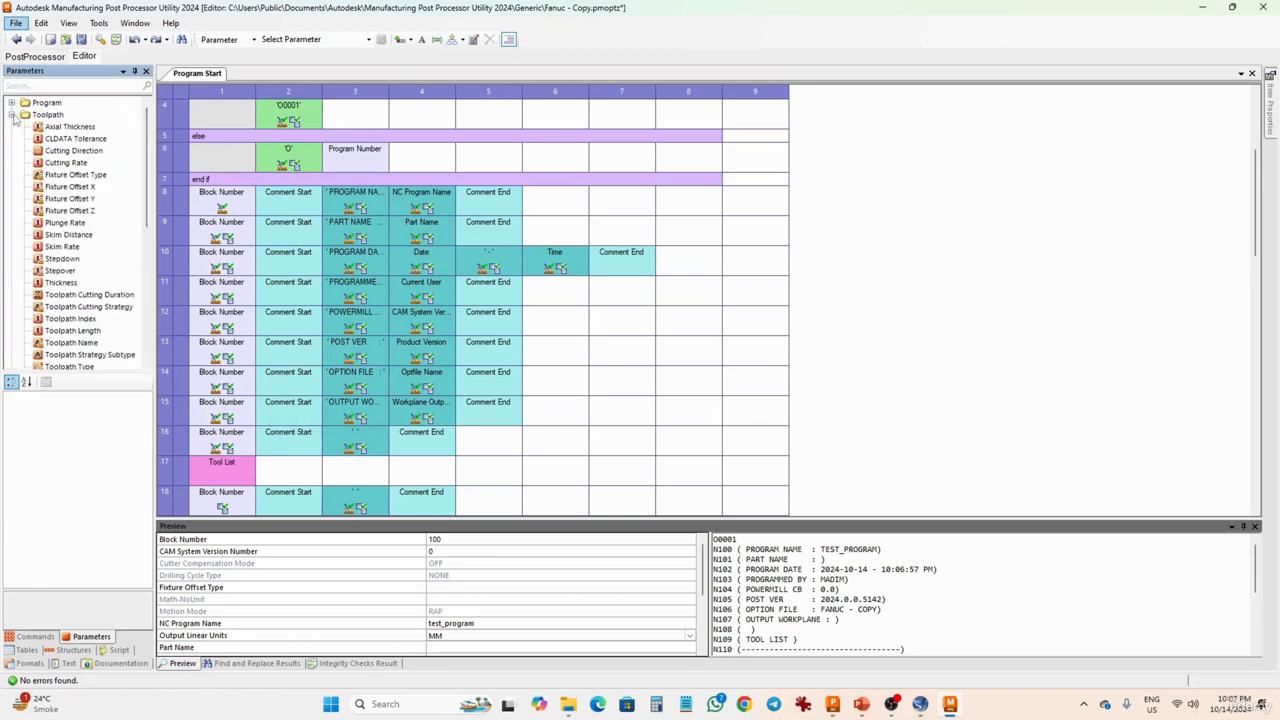
{"action": "left_click", "coordinate": [12, 115]}
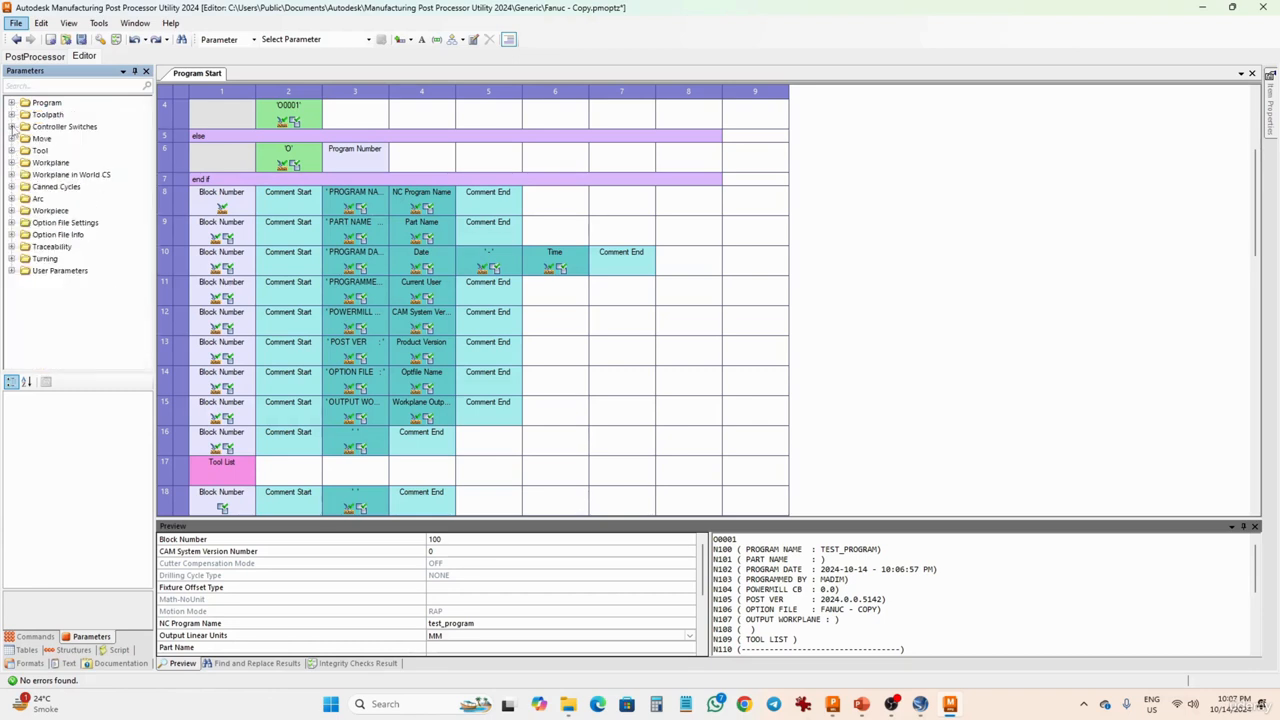
{"action": "left_click", "coordinate": [12, 127]}
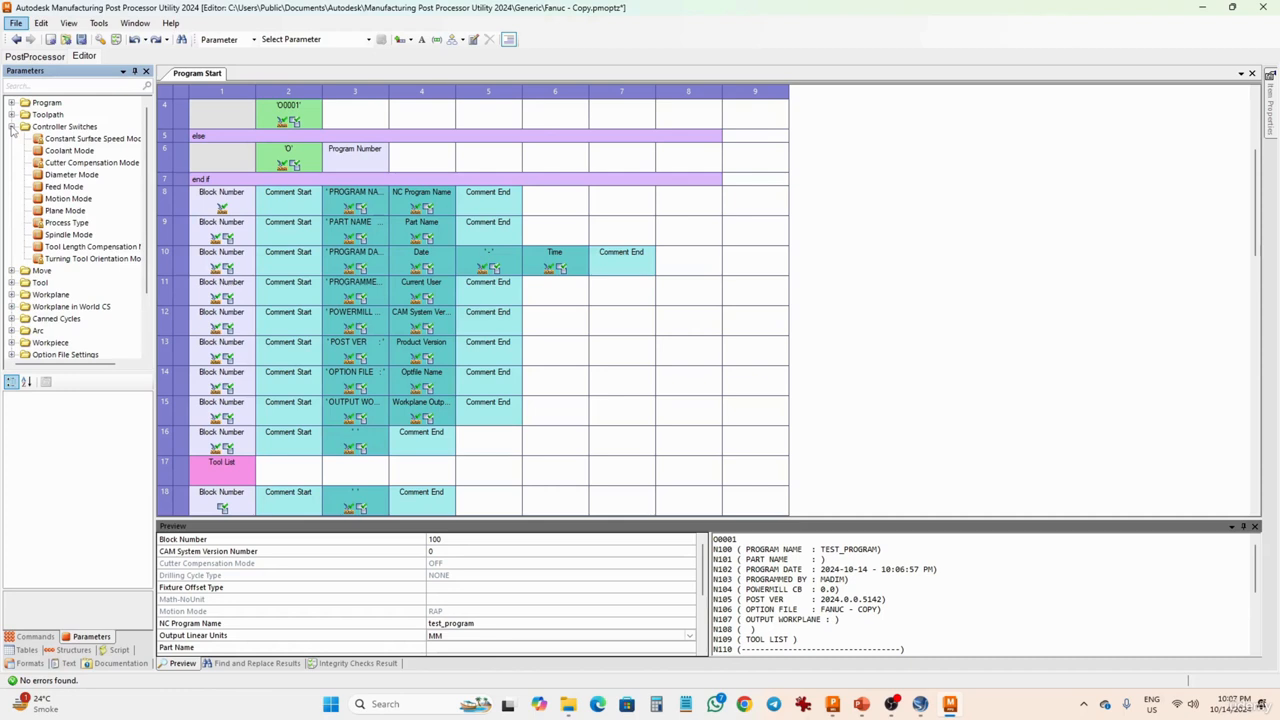
{"action": "left_click", "coordinate": [12, 127]}
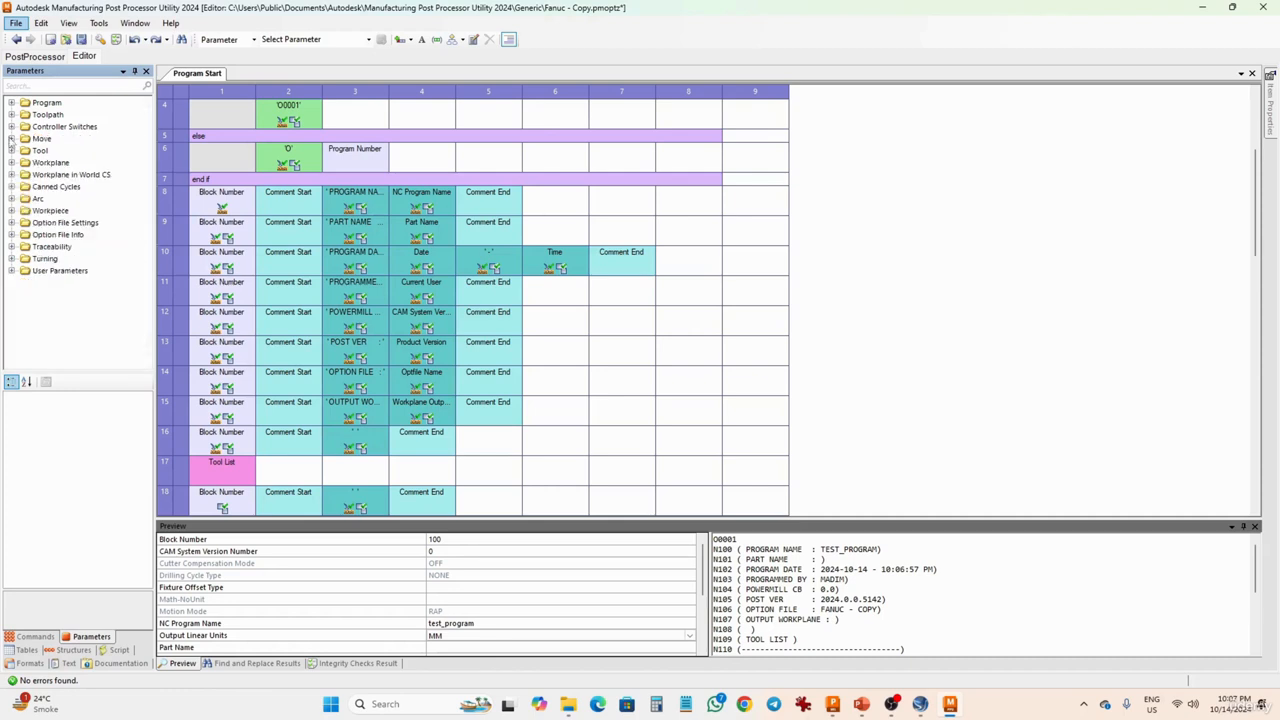
- Look through the parameters in the Move group
{"action": "left_click", "coordinate": [12, 139]}
{"action": "scroll", "coordinate": [113, 330], "scroll_direction": "down", "scroll_amount": 3}
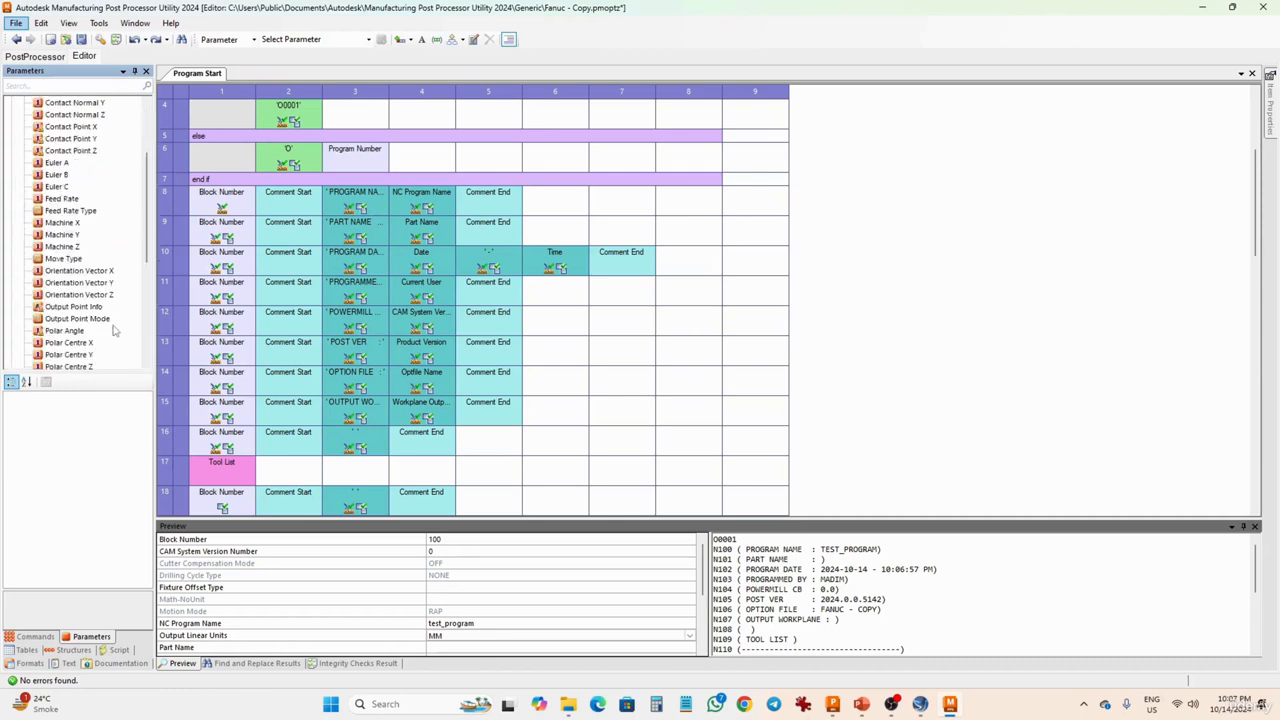
{"action": "scroll", "coordinate": [113, 330], "scroll_direction": "down", "scroll_amount": 6}
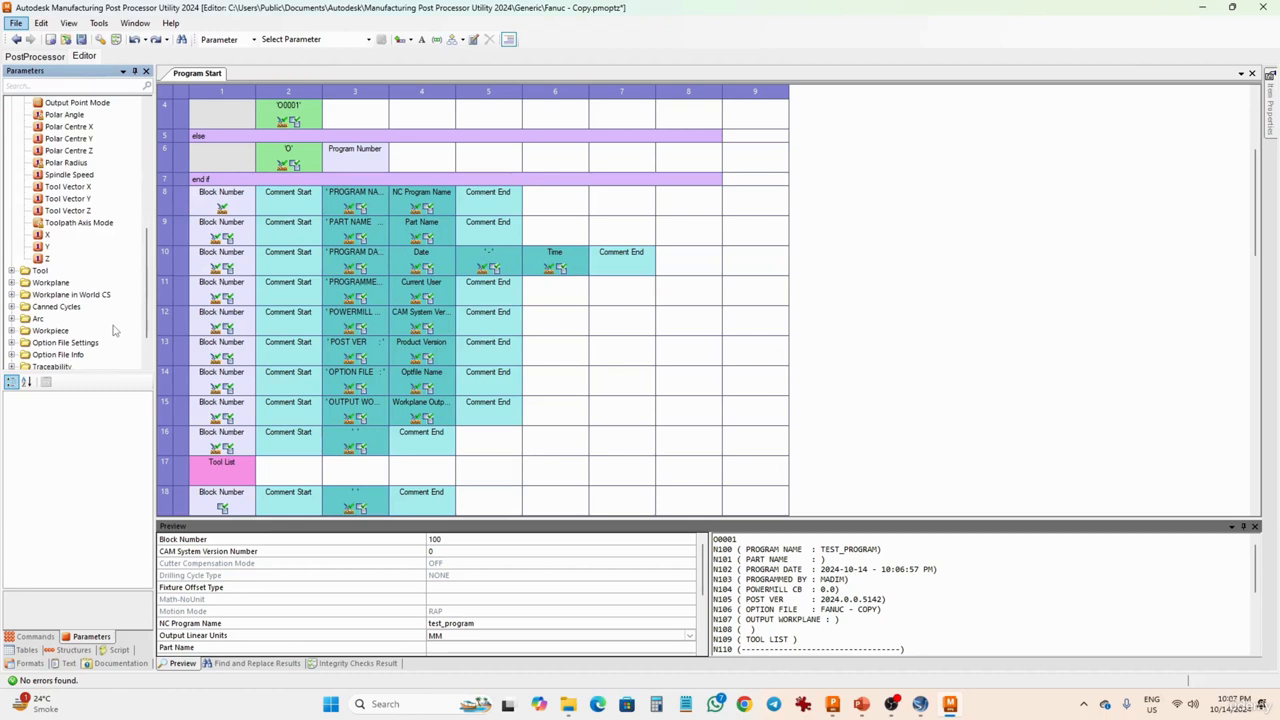
{"action": "scroll", "coordinate": [113, 330], "scroll_direction": "down", "scroll_amount": 1}
- Examine the parameters in the Option File Settings and Option File Info groups, including the Optfile machine tool and last-modified entries
{"action": "left_click", "coordinate": [13, 307]}
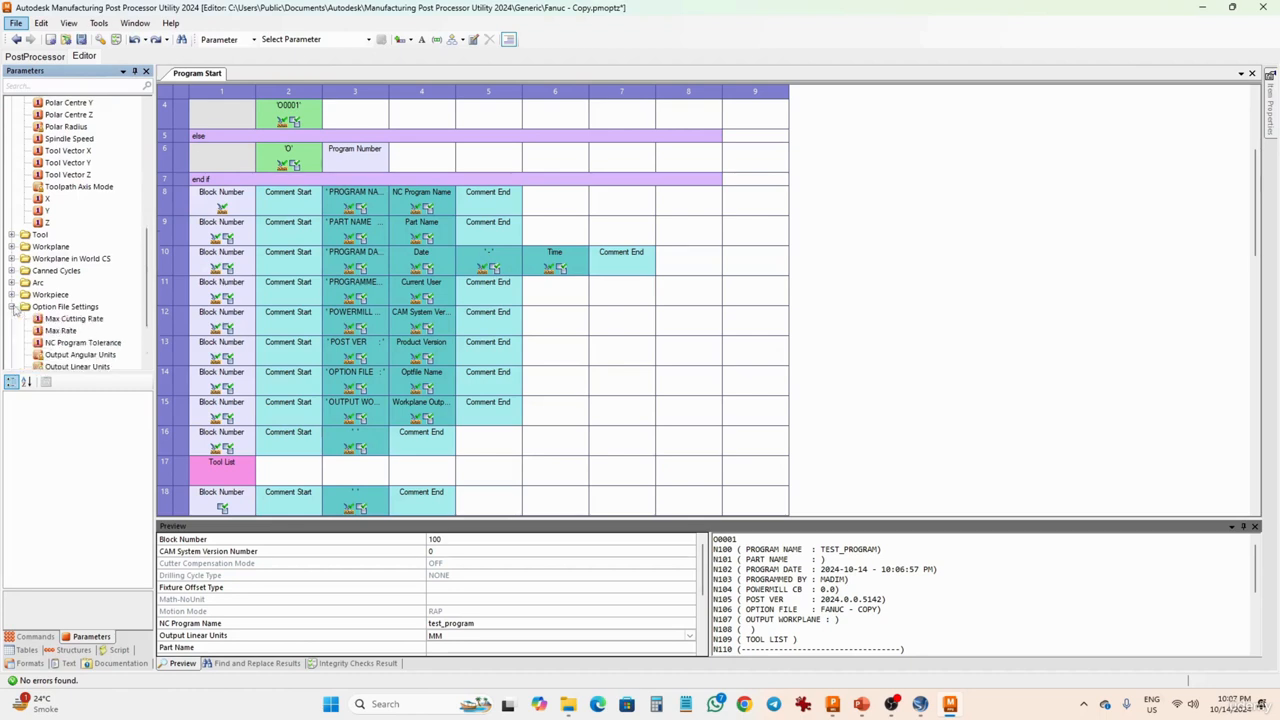
{"action": "scroll", "coordinate": [40, 318], "scroll_direction": "down", "scroll_amount": 2}
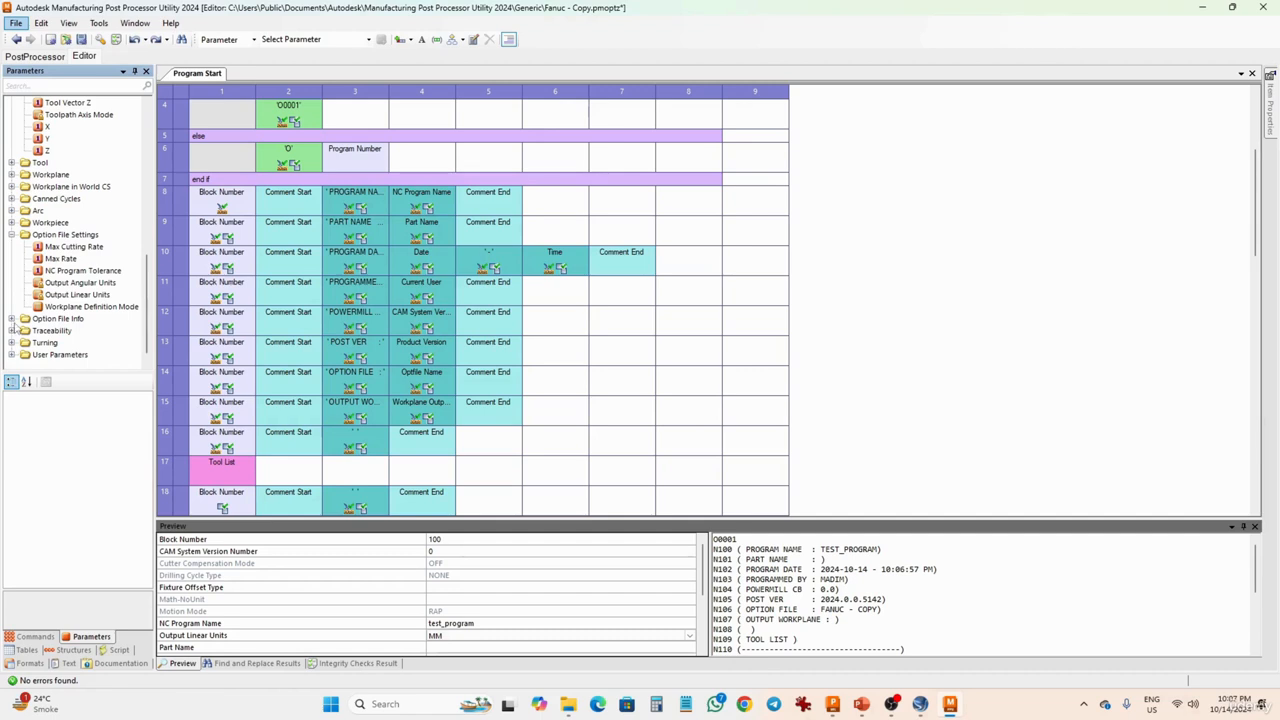
{"action": "left_click", "coordinate": [12, 319]}
{"action": "scroll", "coordinate": [65, 328], "scroll_direction": "down", "scroll_amount": 2}
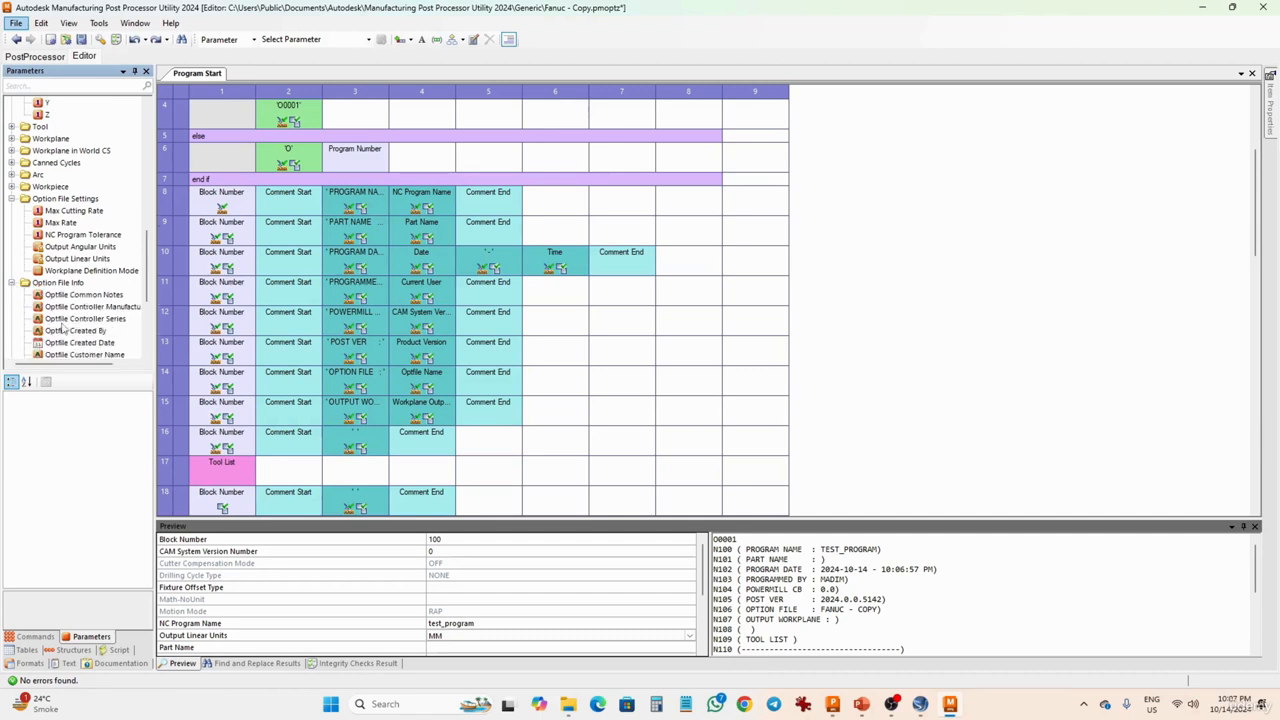
{"action": "left_click", "coordinate": [85, 307]}
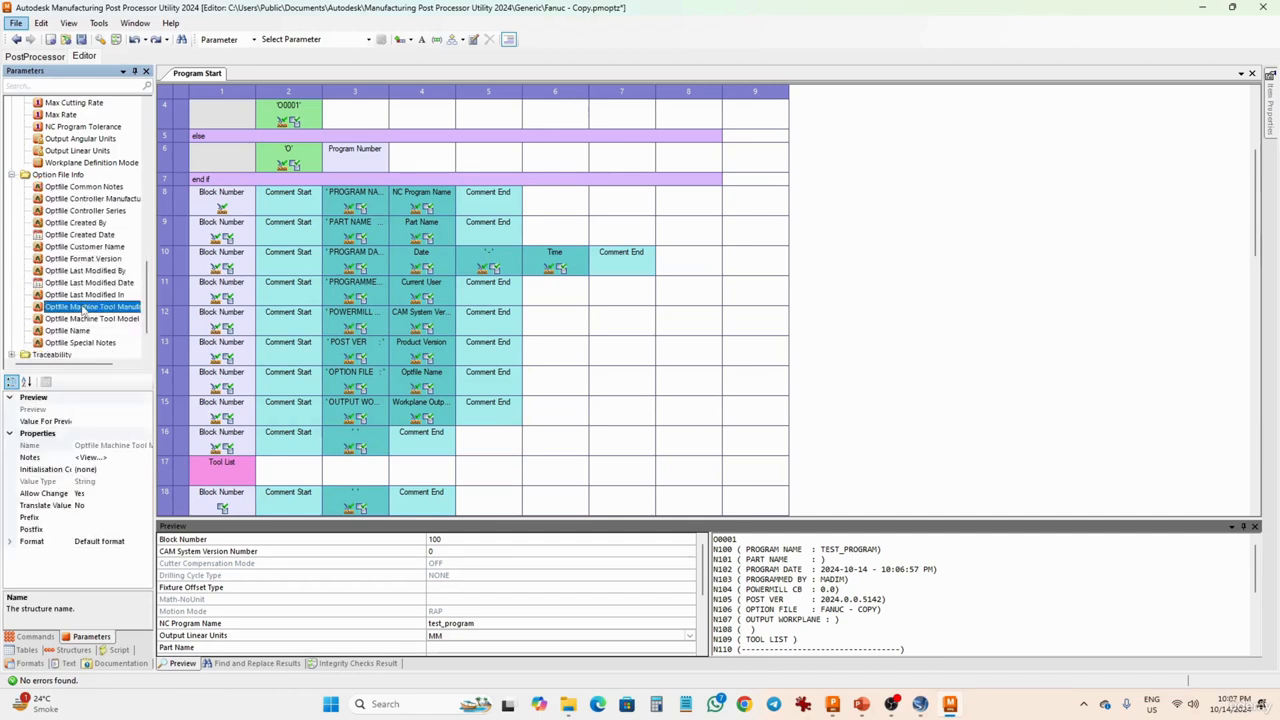
{"action": "left_click", "coordinate": [82, 283]}
{"action": "scroll", "coordinate": [80, 281], "scroll_direction": "up", "scroll_amount": 10}
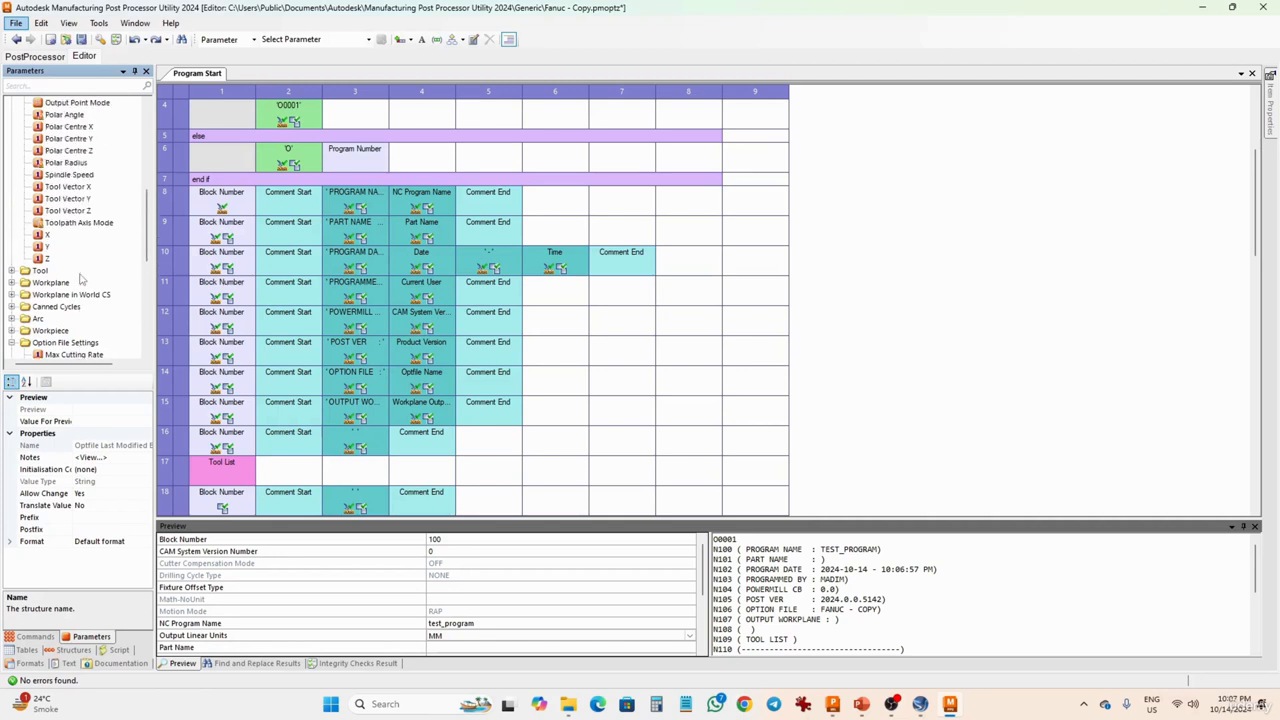
{"action": "scroll", "coordinate": [80, 281], "scroll_direction": "up", "scroll_amount": 5}
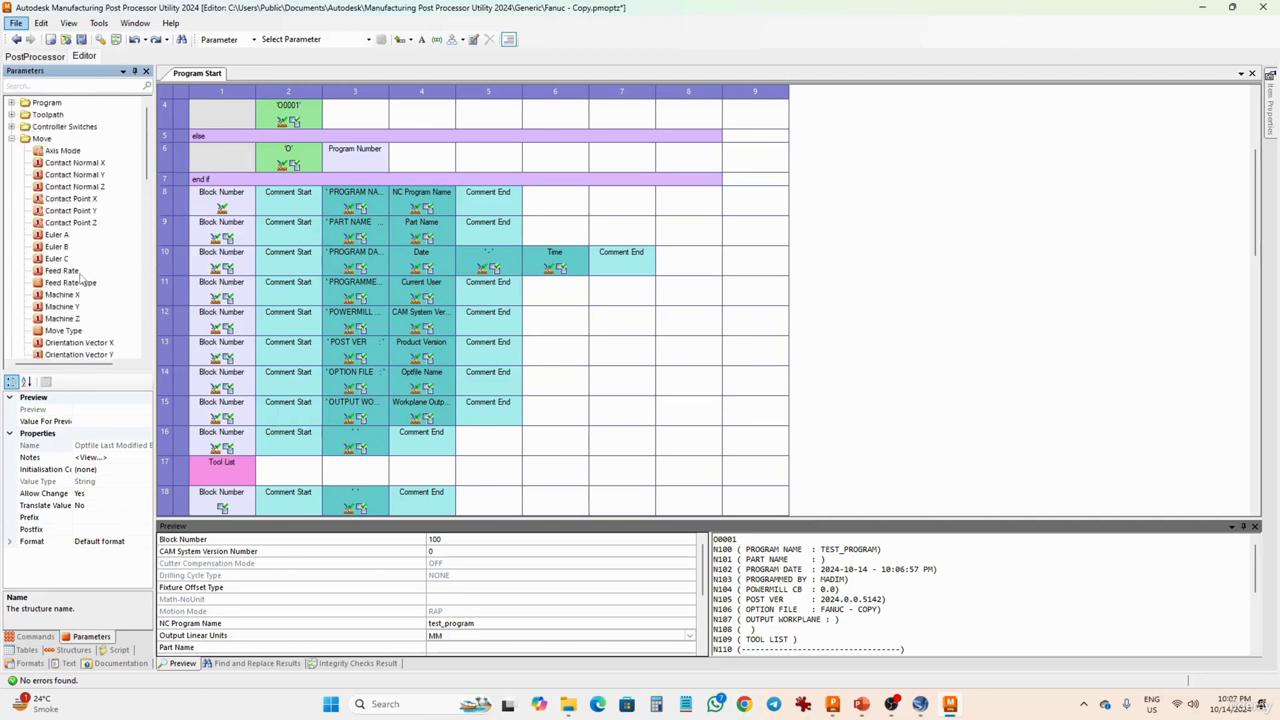
- View the PostProcessor session, return to the option file editor and collapse the Move parameter group
{"action": "left_click", "coordinate": [32, 56]}
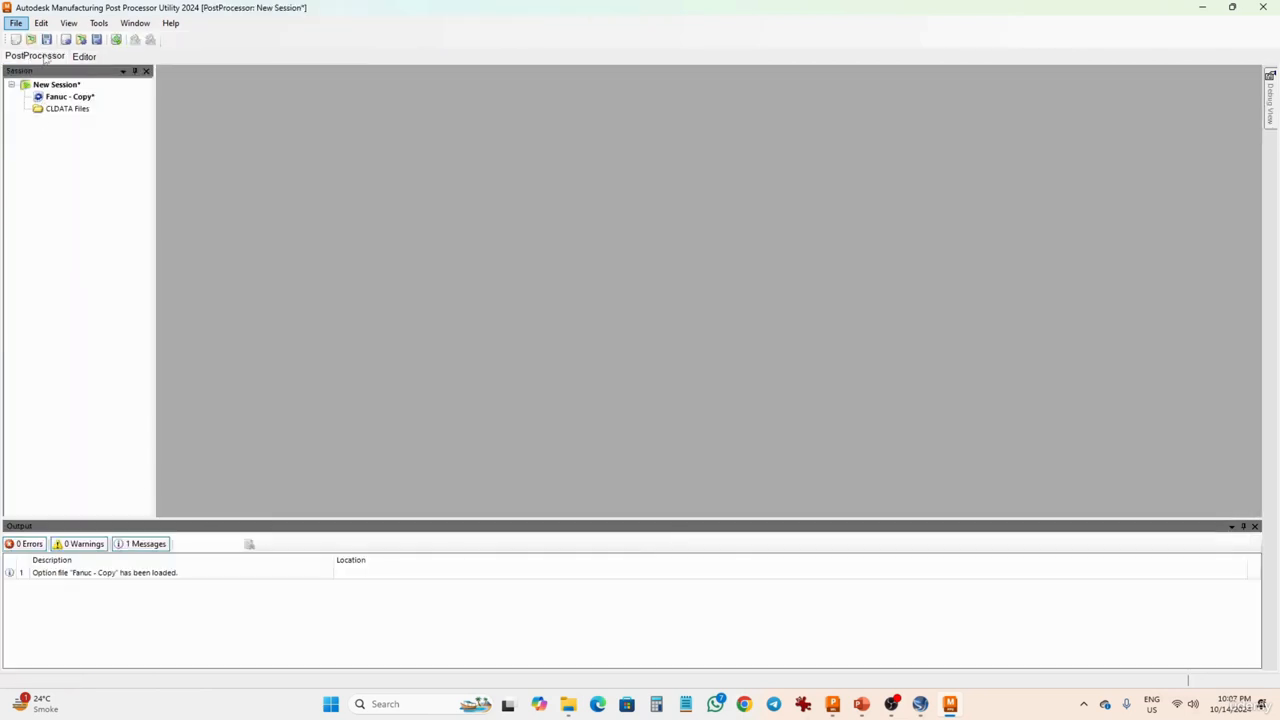
{"action": "left_click", "coordinate": [84, 56]}
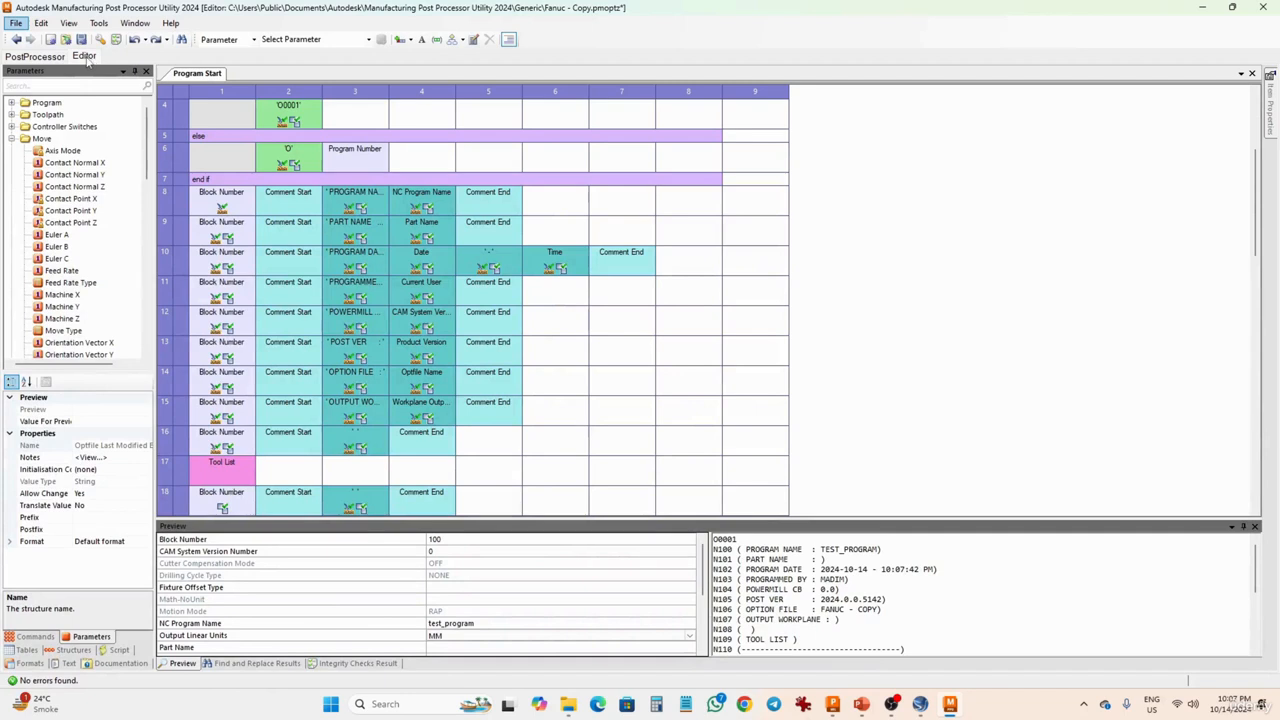
{"action": "left_click", "coordinate": [13, 139]}
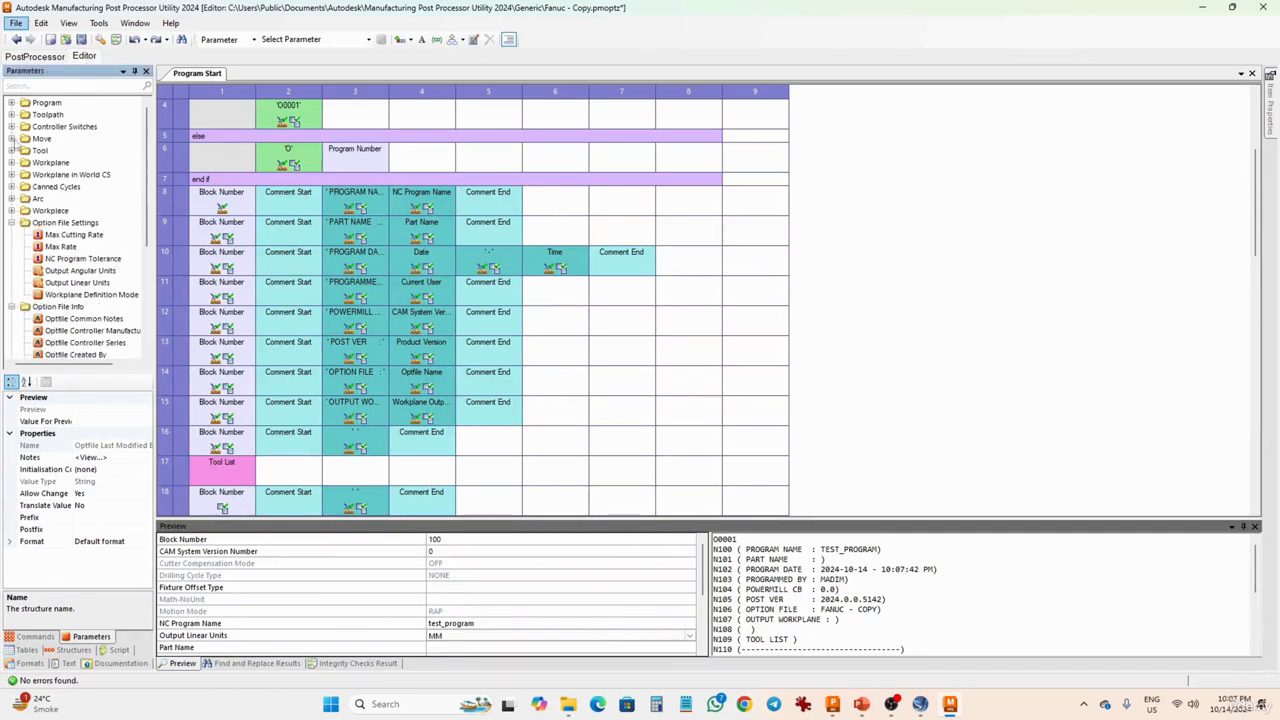
- Return to the command list and collapse its Controller Switches, Move, Tool, Cycles, Arc, Workplane and User Commands groups
{"action": "left_click", "coordinate": [40, 637]}
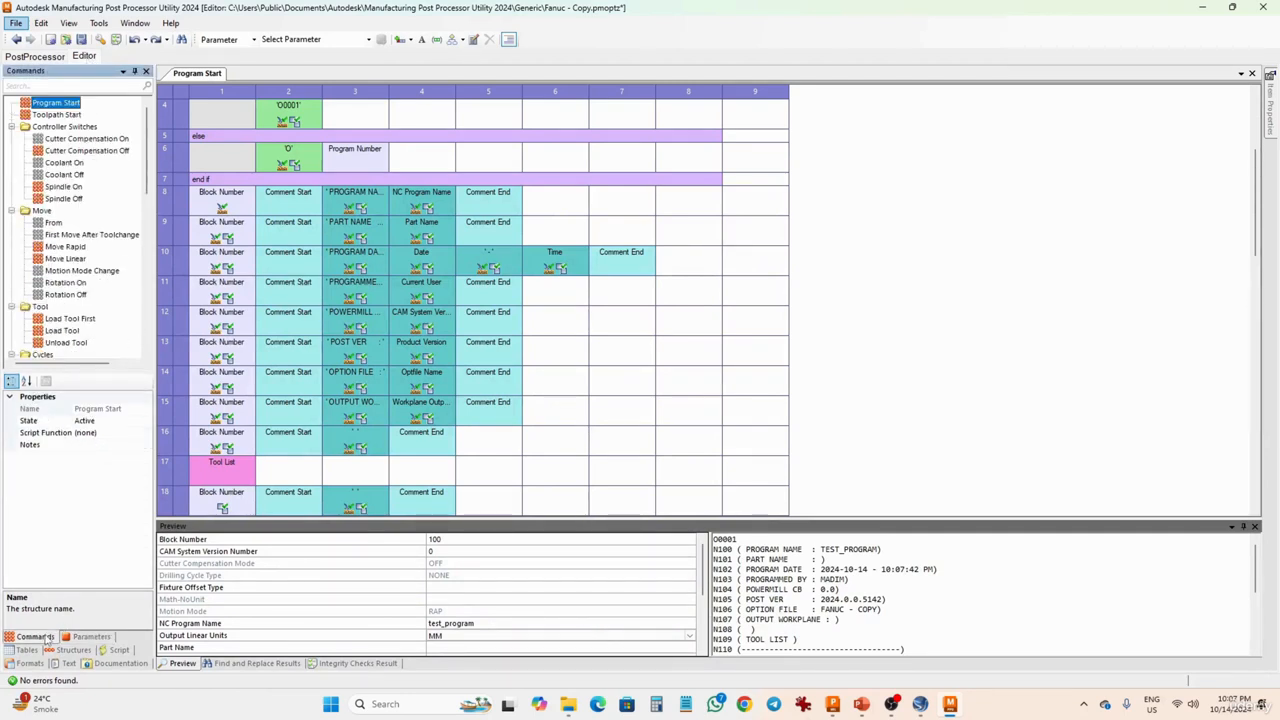
{"action": "left_click", "coordinate": [12, 126]}
{"action": "left_click", "coordinate": [12, 138]}
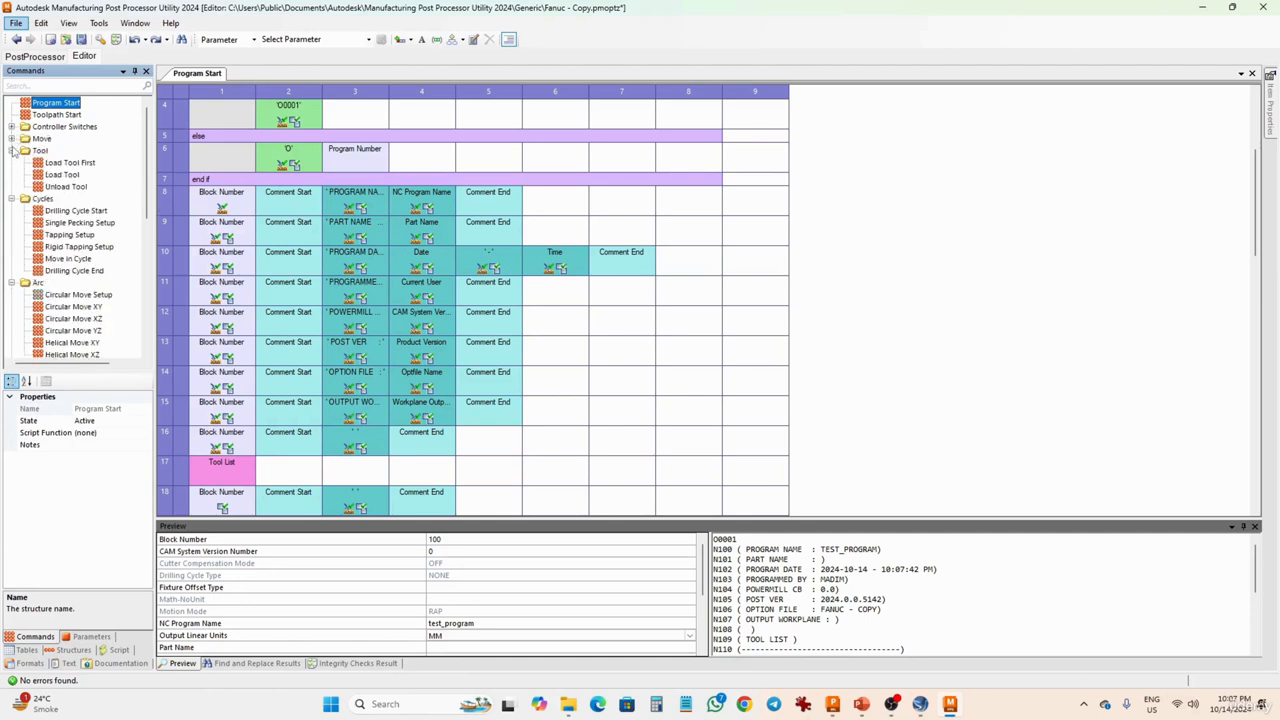
{"action": "left_click", "coordinate": [12, 150]}
{"action": "left_click", "coordinate": [12, 162]}
{"action": "left_click", "coordinate": [12, 174]}
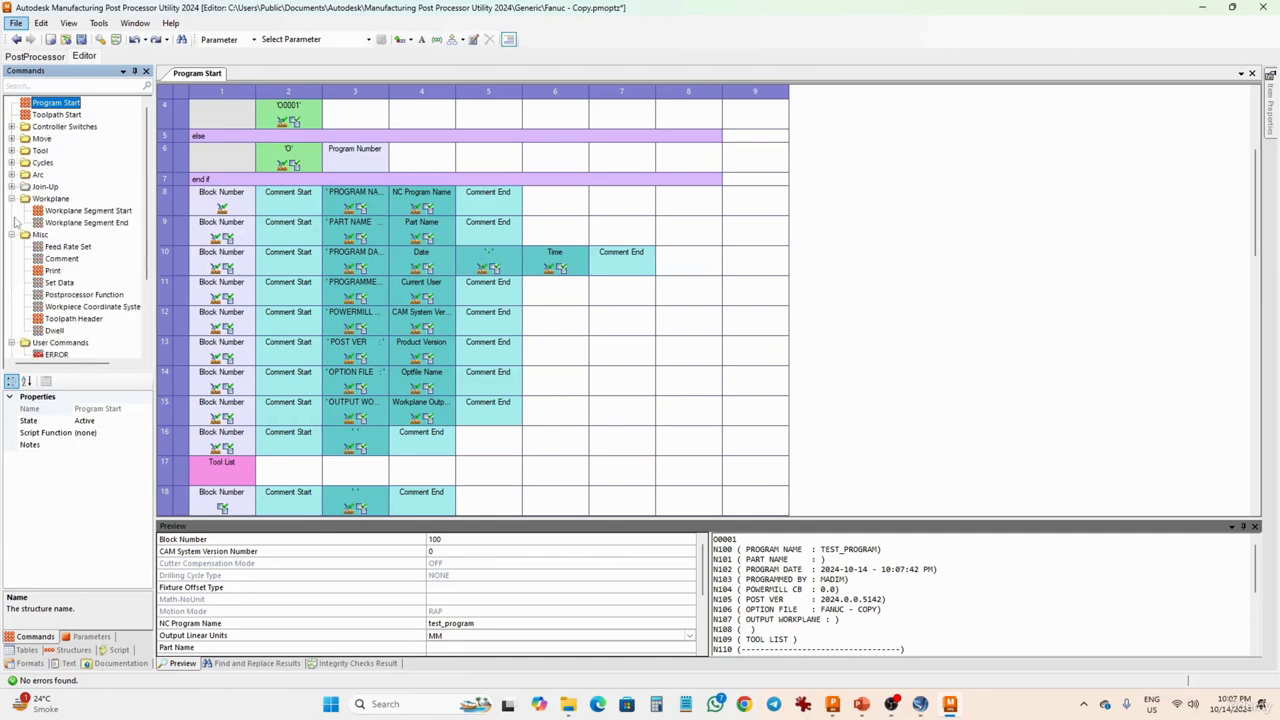
{"action": "left_click", "coordinate": [12, 198]}
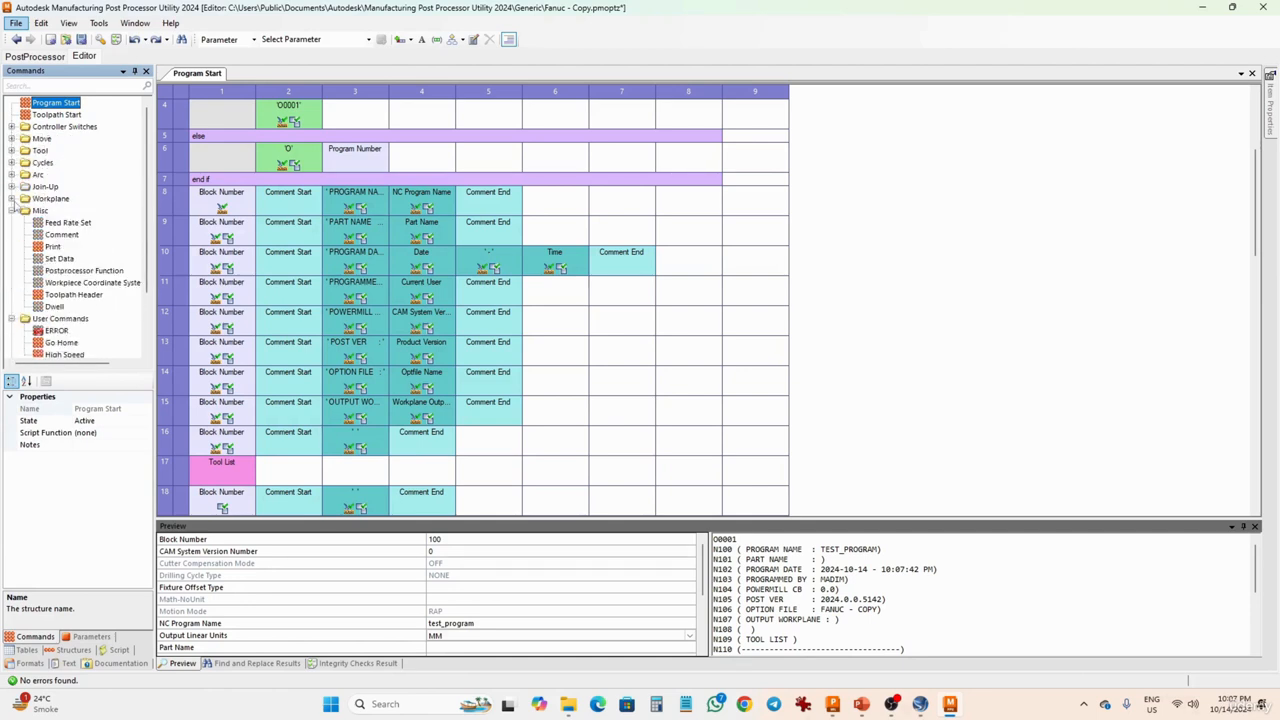
{"action": "left_click", "coordinate": [12, 318]}
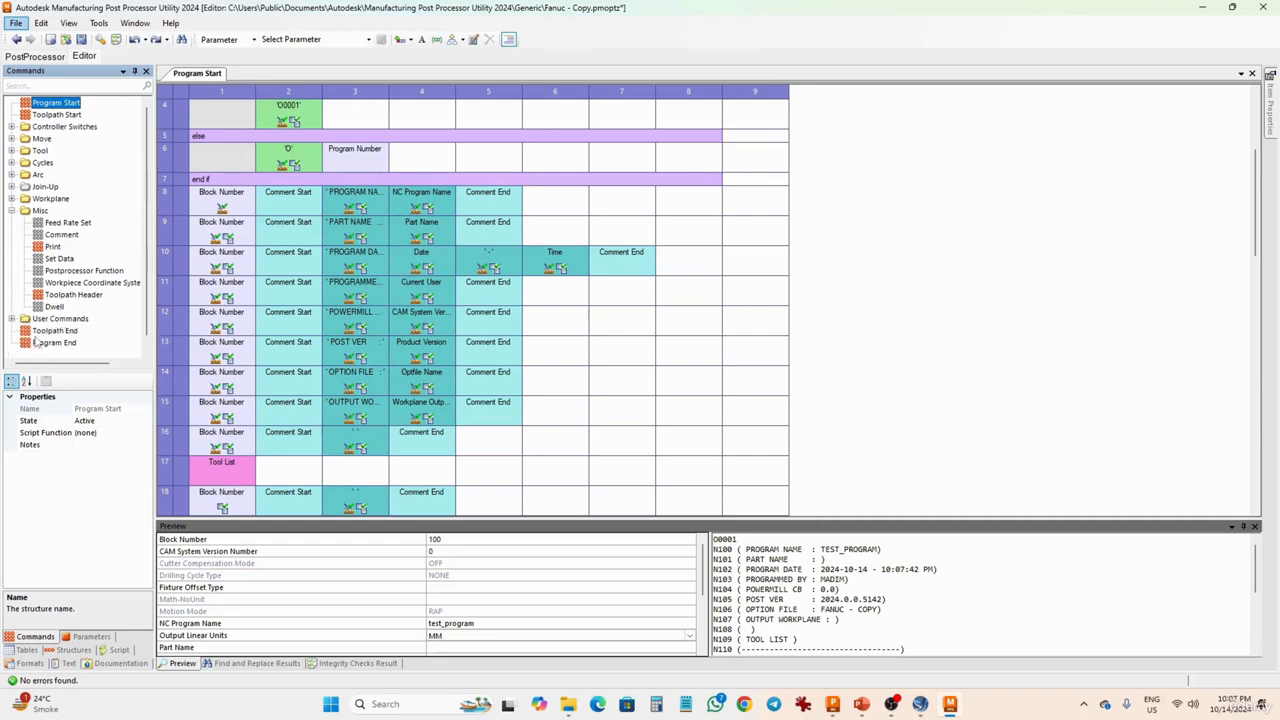
- Open the Toolpath End and Program End commands for review, and collapse the Misc command group
{"action": "left_click", "coordinate": [42, 331]}
{"action": "left_click", "coordinate": [46, 342]}
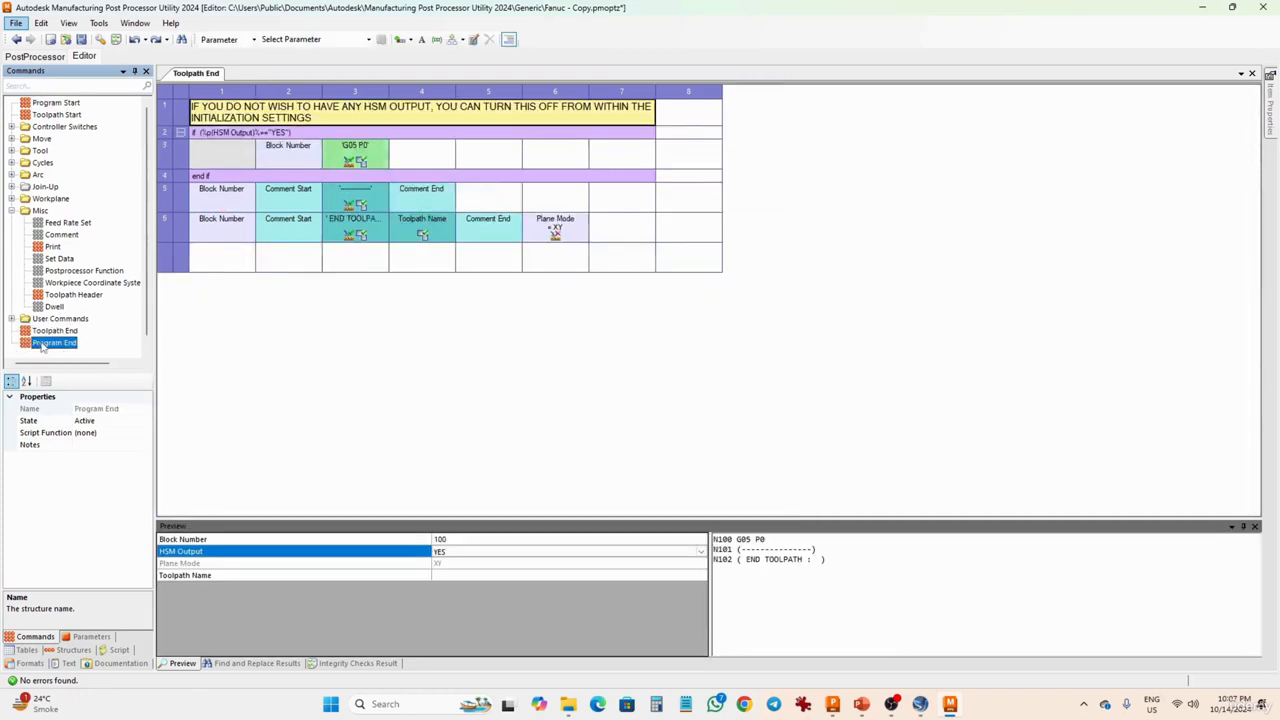
{"action": "left_click", "coordinate": [12, 211]}
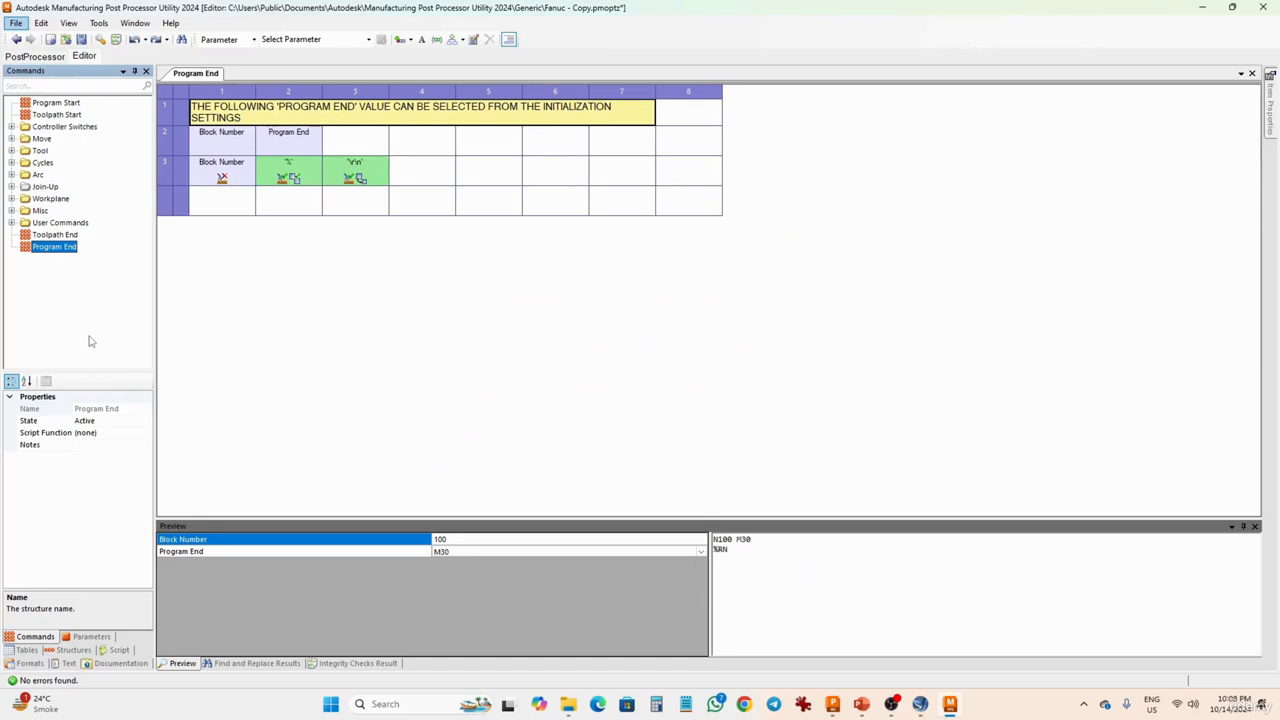